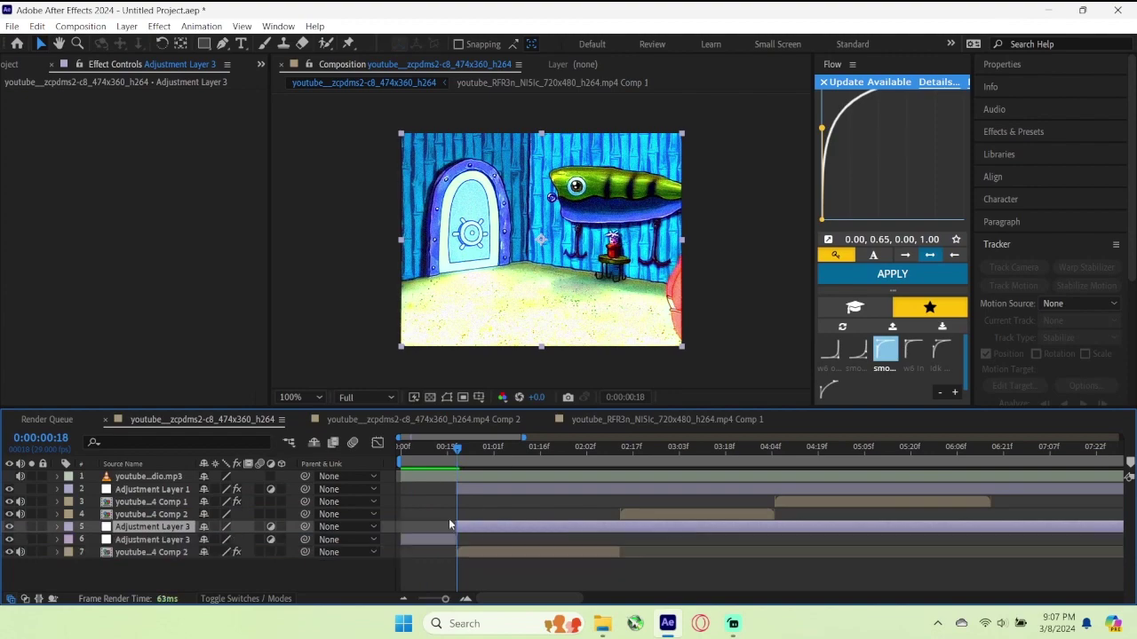
Step: Delete the short Adjustment Layer 3 piece before 0:00:00:18 and apply the Motion Tile effect to the remaining Adjustment Layer 3
click(442, 537)
click(479, 528)
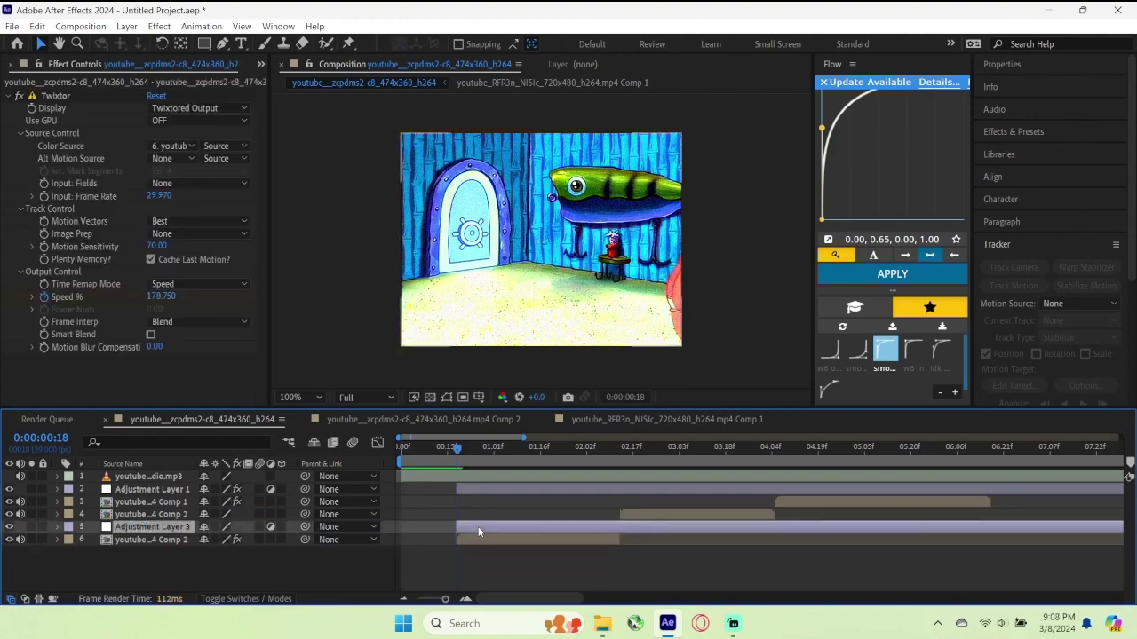
key(ctrl+space)
text(mot)
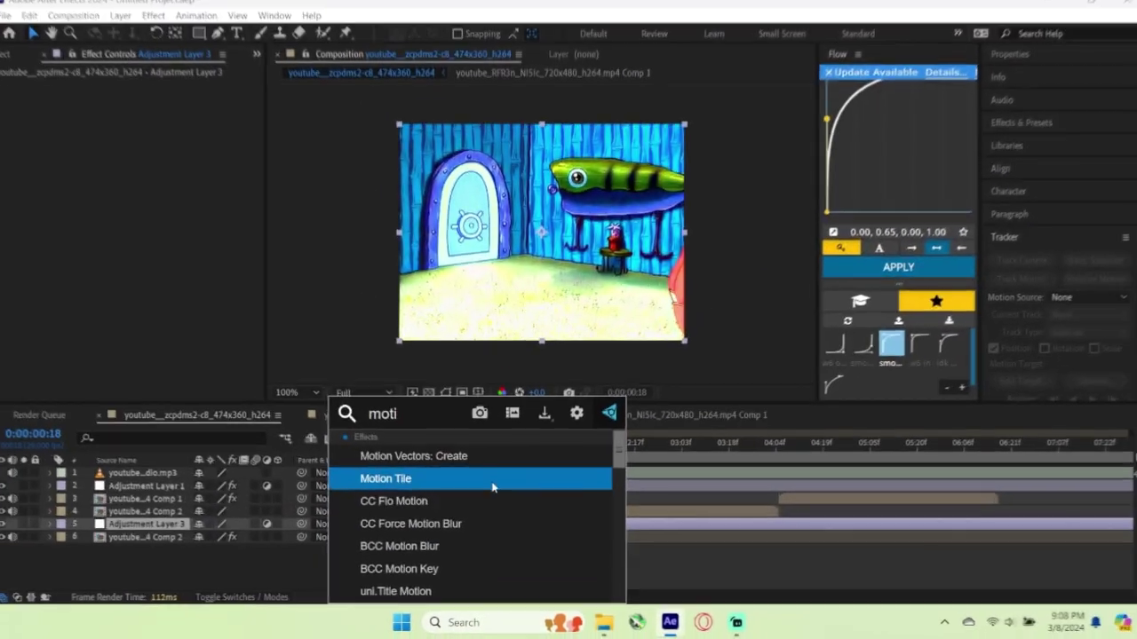
click(494, 482)
Step: Set Motion Tile's output width and height to 600 with Mirror Edges enabled, and move the current time to 0:00:02:13
click(156, 144)
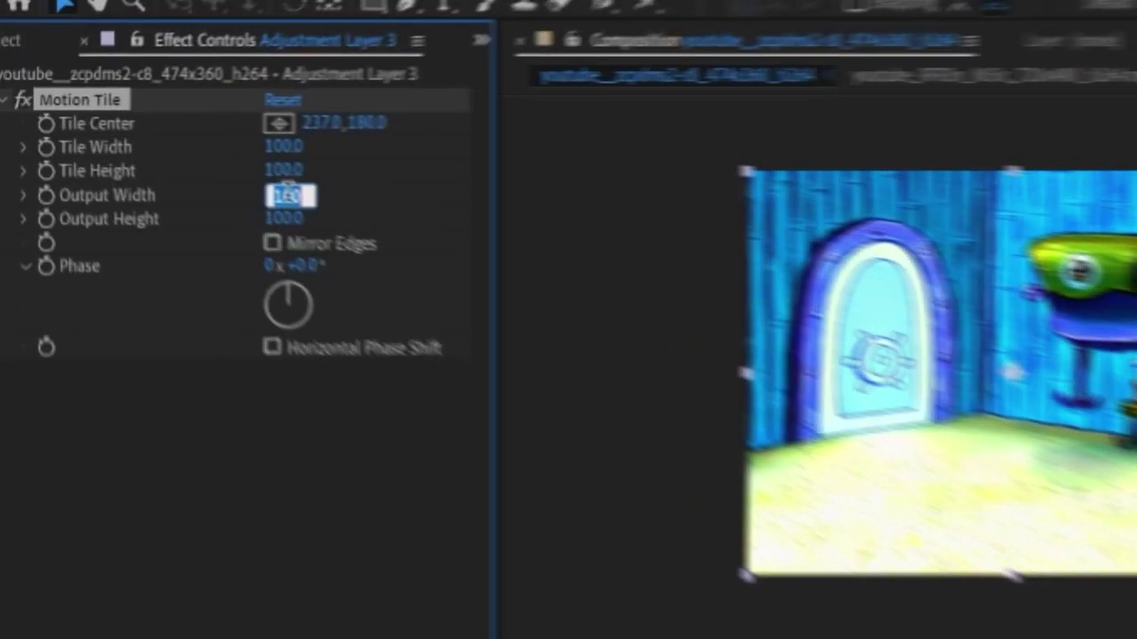
text(600)
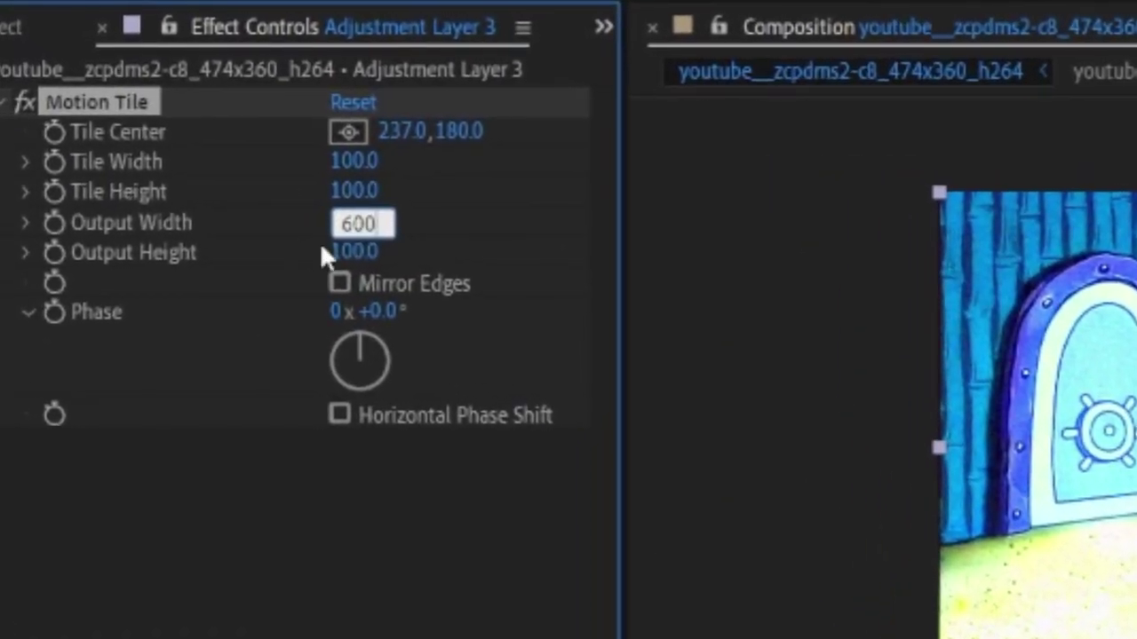
key(Tab)
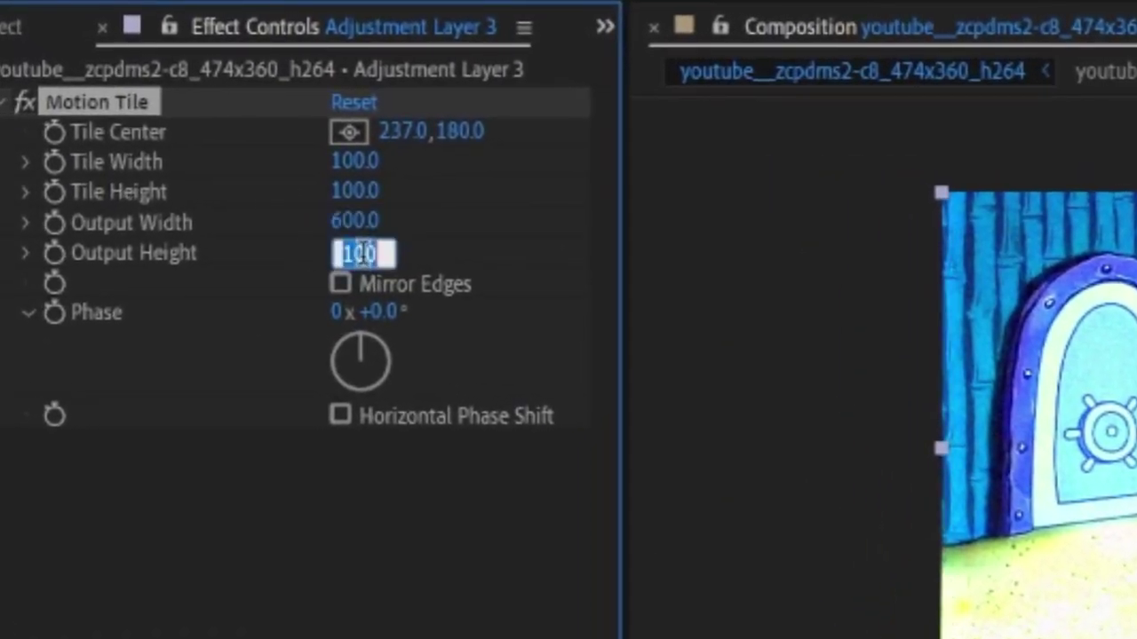
text(600)
click(340, 283)
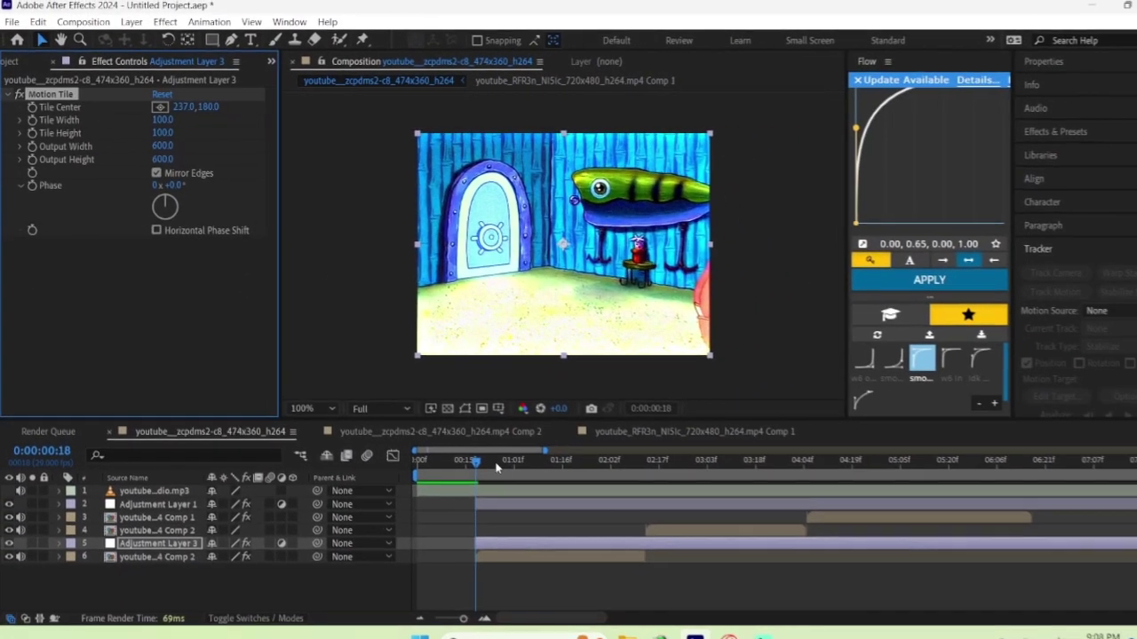
drag(536, 499, 706, 593)
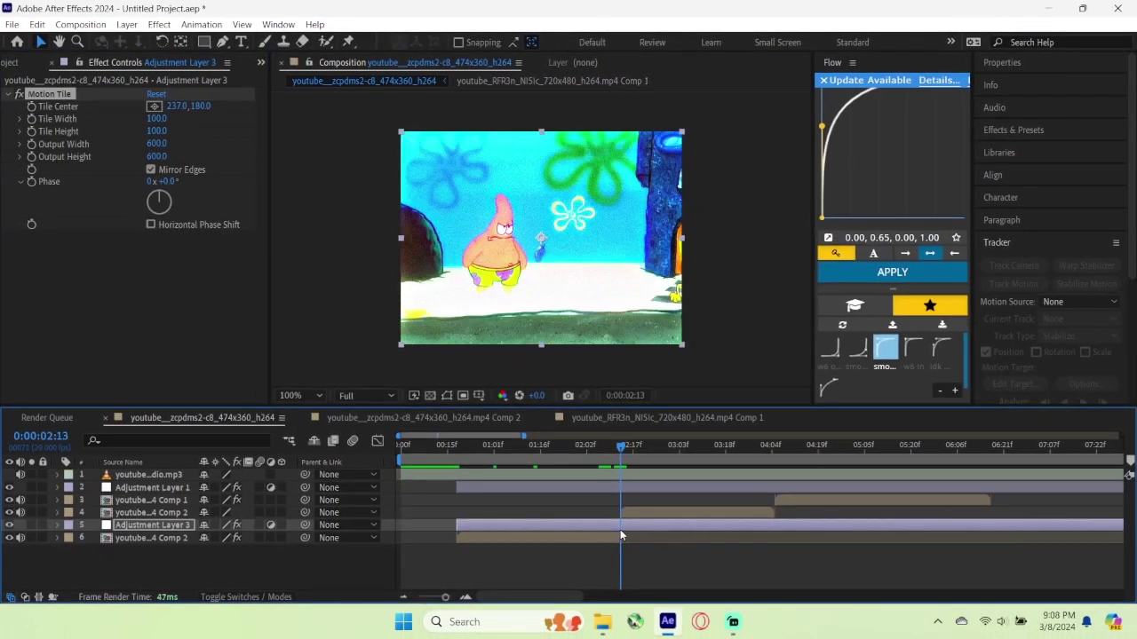
key(ctrl+shift+d)
drag(171, 532, 156, 508)
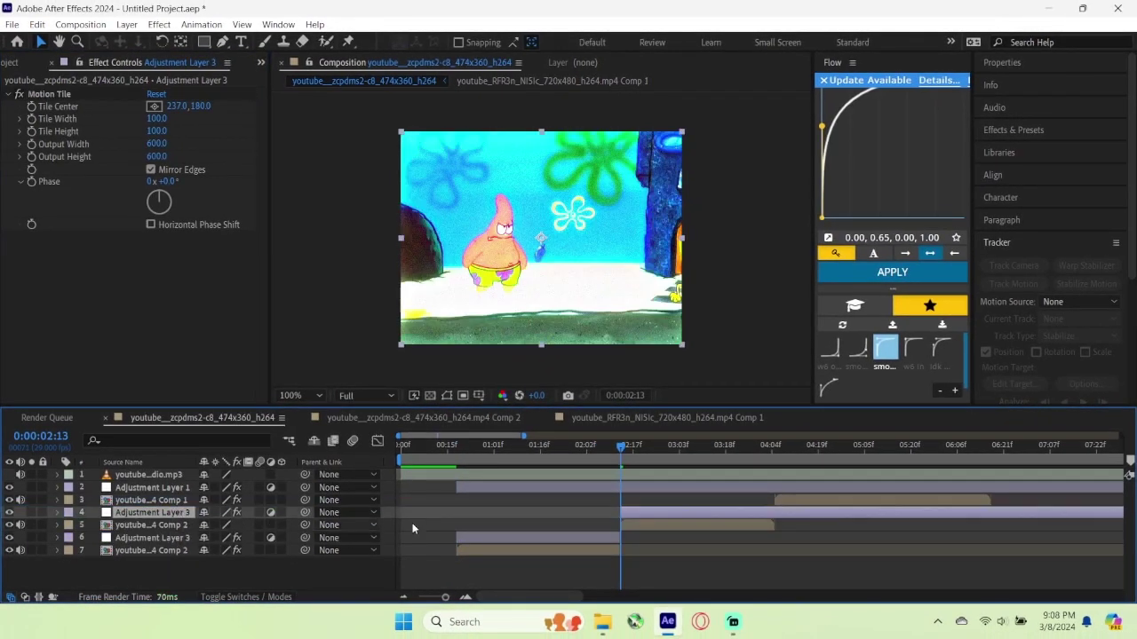
key(ctrl+z)
key(ctrl+z)
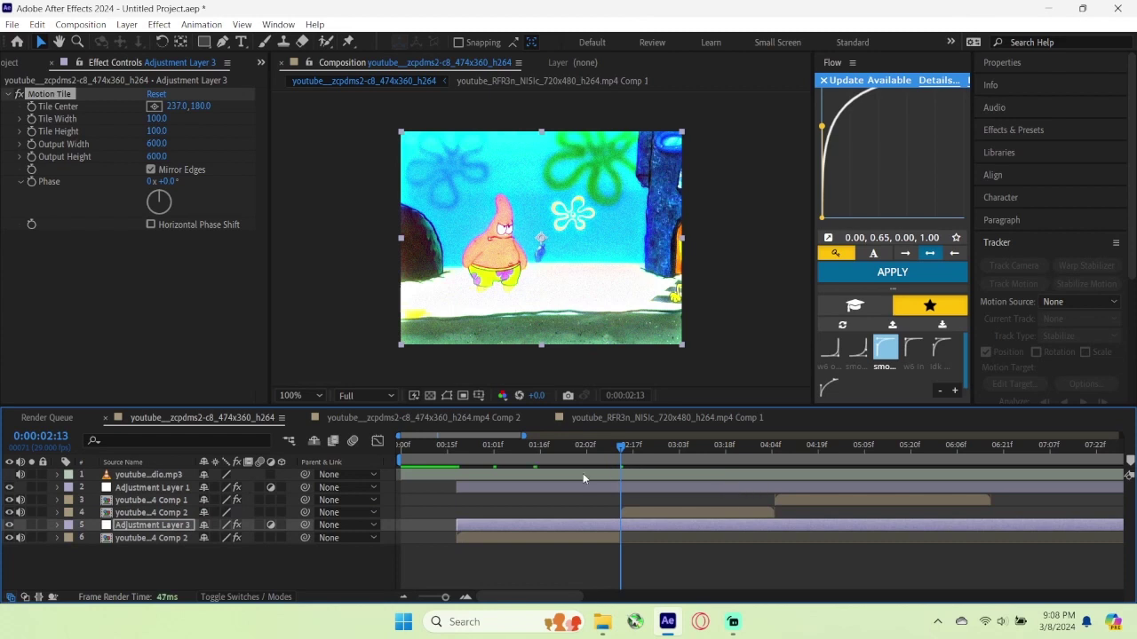
Step: Apply the Transform effect to Adjustment Layer 3, below Motion Tile
key(ctrl+space)
text(tr)
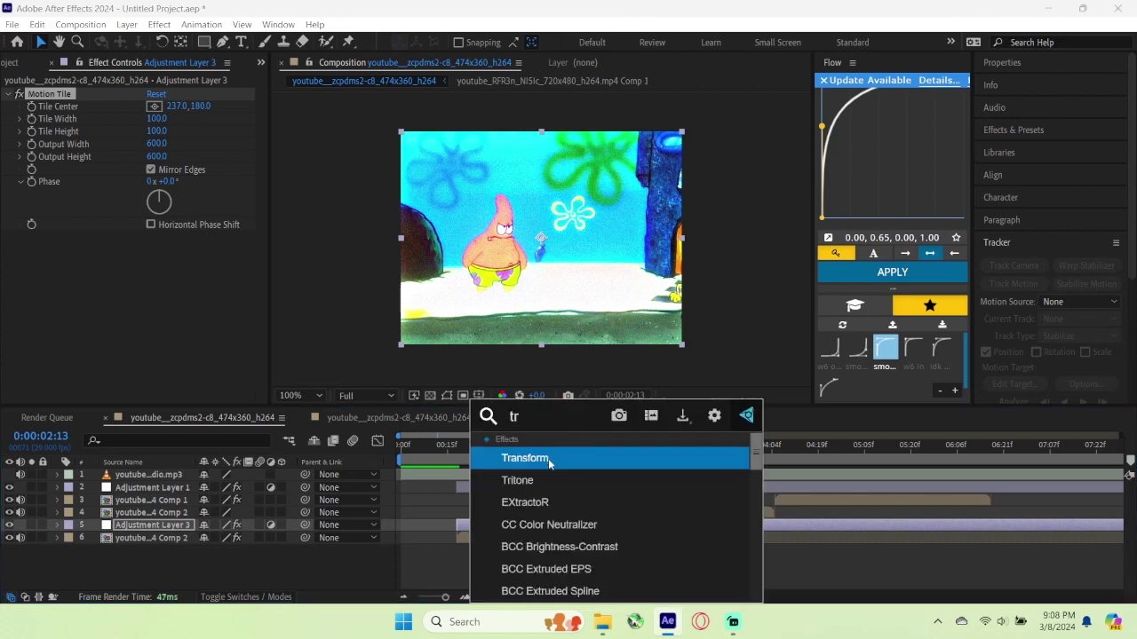
click(547, 459)
Step: Split Adjustment Layer 3 at 0:00:02:13 and place the second piece directly above the clip that starts there
key(ctrl+shift+d)
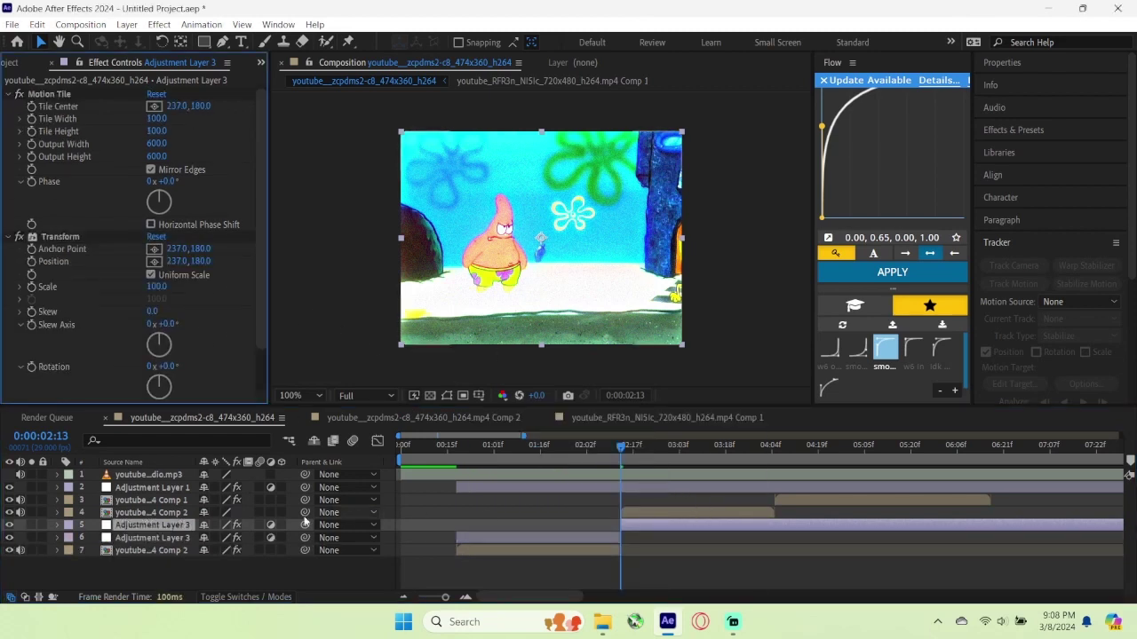
click(165, 514)
drag(163, 514, 161, 525)
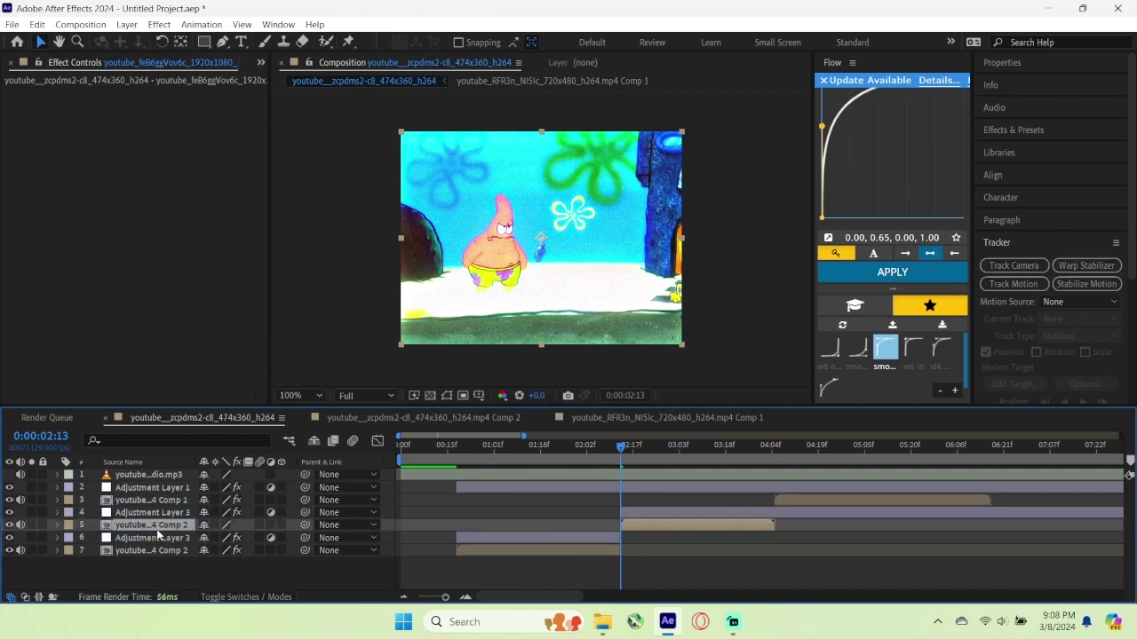
Step: Split the second Adjustment Layer 3 piece at 0:00:04:05 and place the new piece directly above the last clip
click(770, 448)
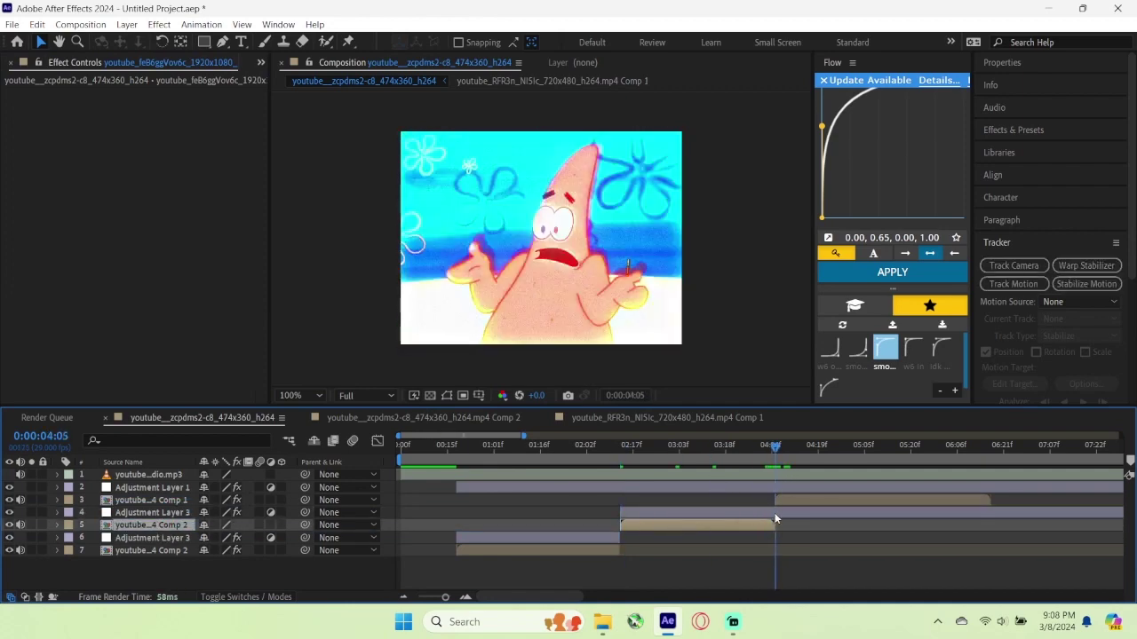
click(778, 512)
key(ctrl+shift+d)
drag(145, 513, 154, 496)
Step: Split the last Adjustment Layer 3 piece at the end of the last clip and delete the remainder
drag(778, 450, 940, 496)
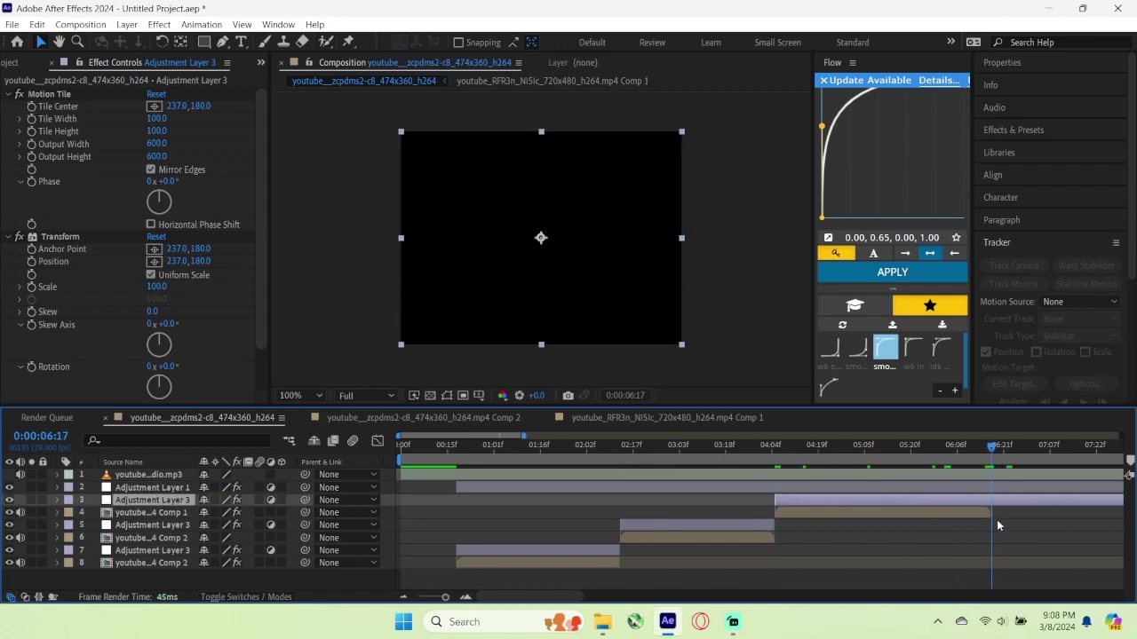
key(Page_Up)
key(equal)
key(equal)
key(equal)
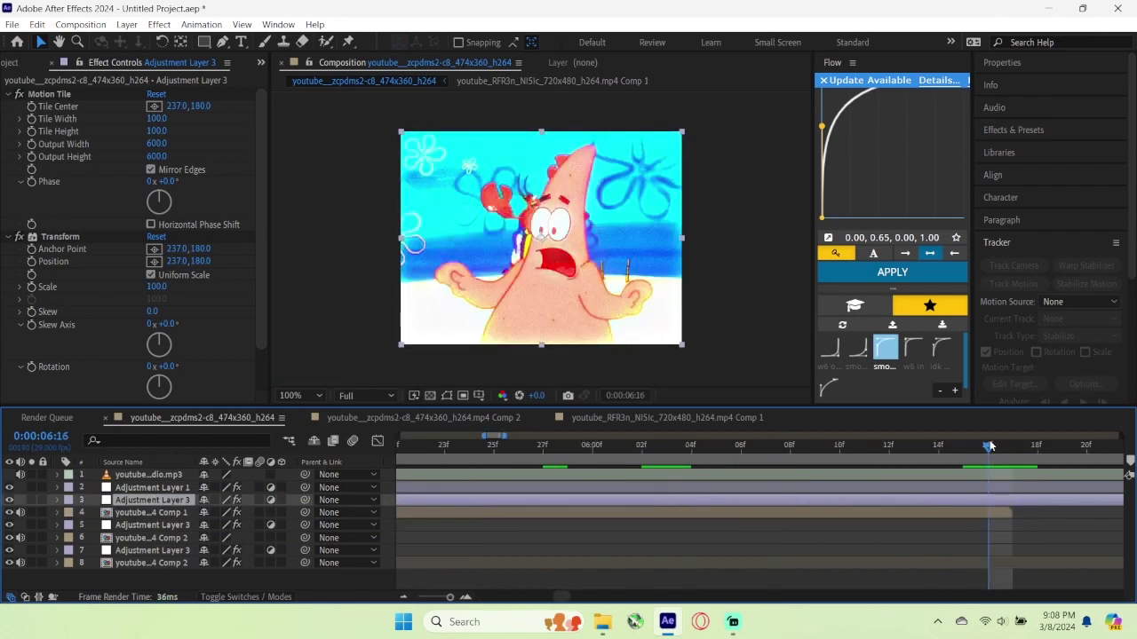
drag(990, 450, 29, 528)
key(ctrl+shift+d)
key(Delete)
Step: Enable motion blur for the composition and for all three Adjustment Layer 3 pieces
key(Home)
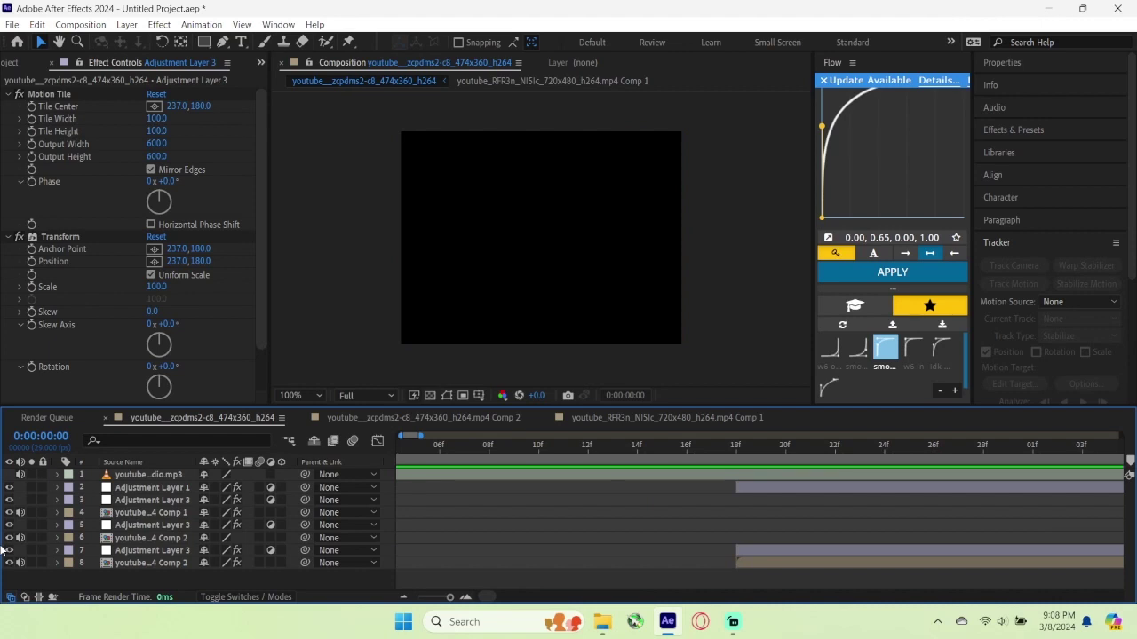
scroll(542, 325, down, 2)
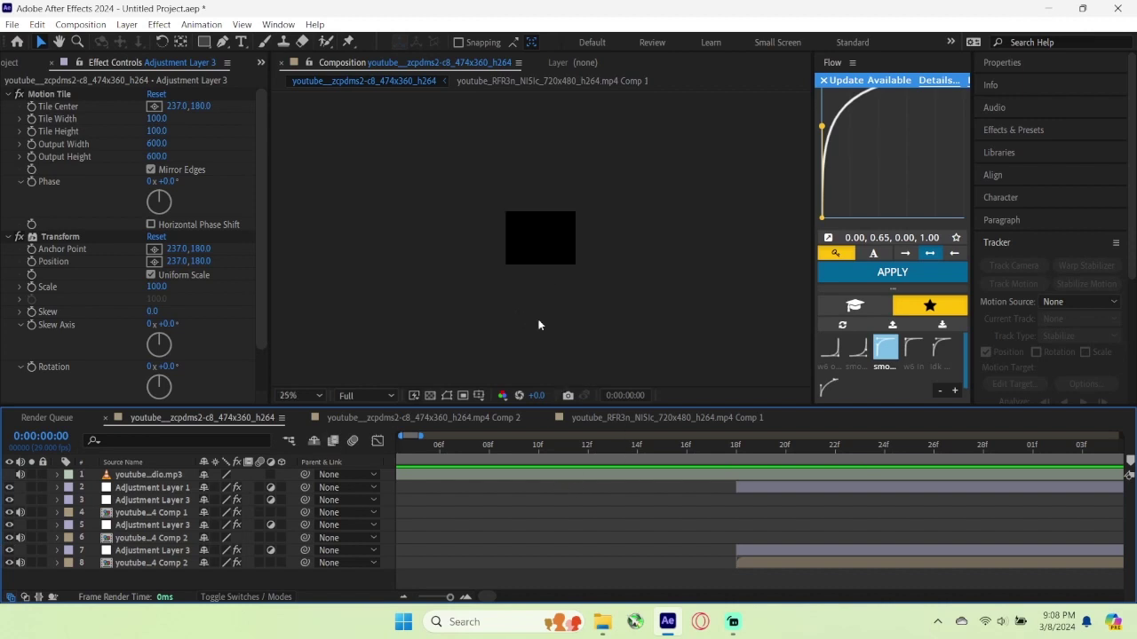
scroll(777, 592, left, 1)
scroll(548, 183, up, 1)
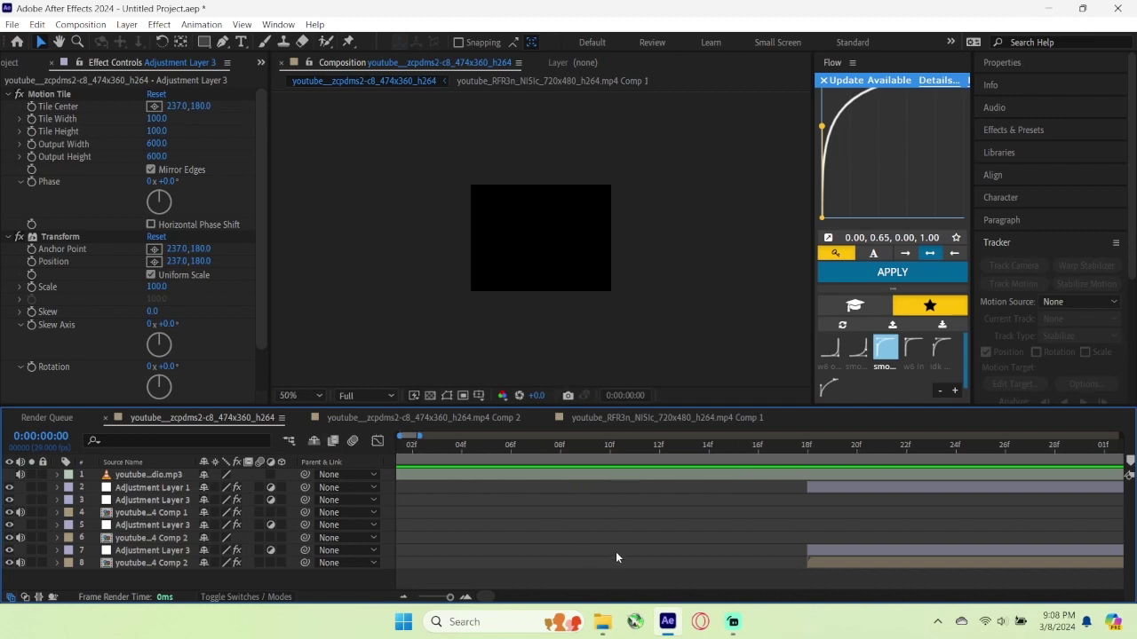
drag(450, 599, 439, 598)
drag(401, 448, 445, 446)
scroll(541, 286, up, 2)
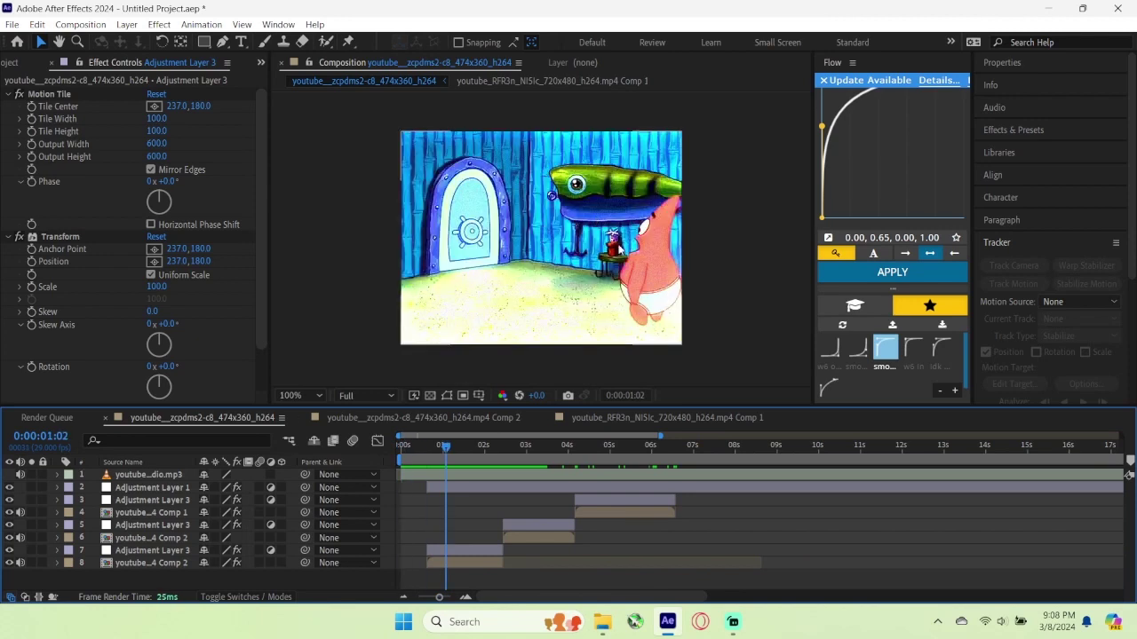
click(259, 525)
click(259, 500)
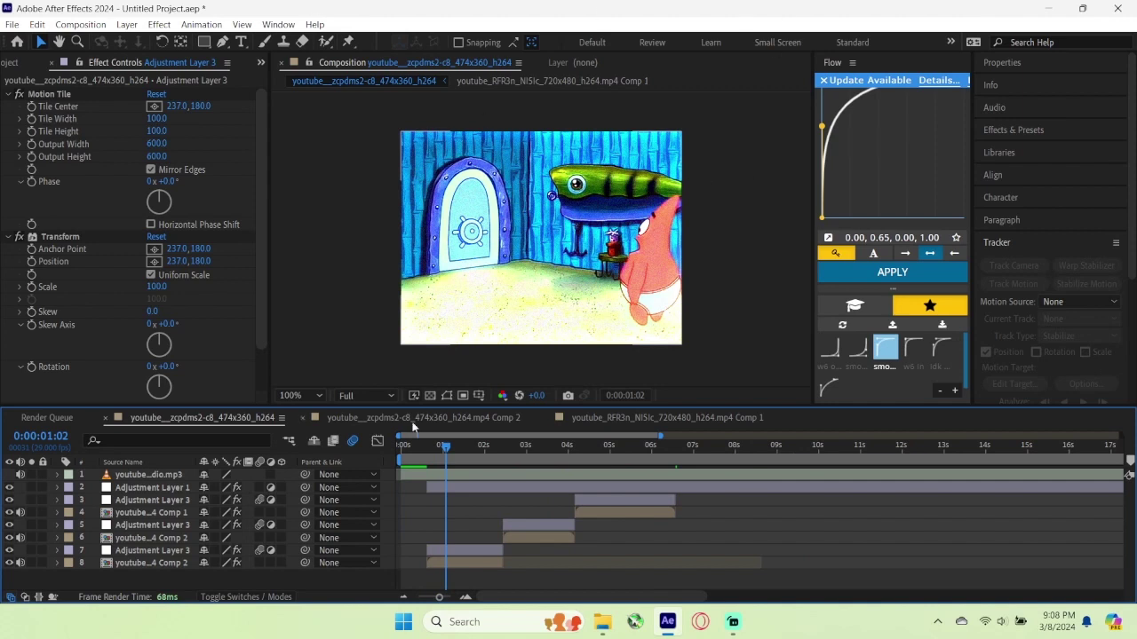
Step: Start keyframing the Transform Scale of the first Adjustment Layer 3 piece at 0:00:00:18 with a value of 250
drag(447, 448, 425, 490)
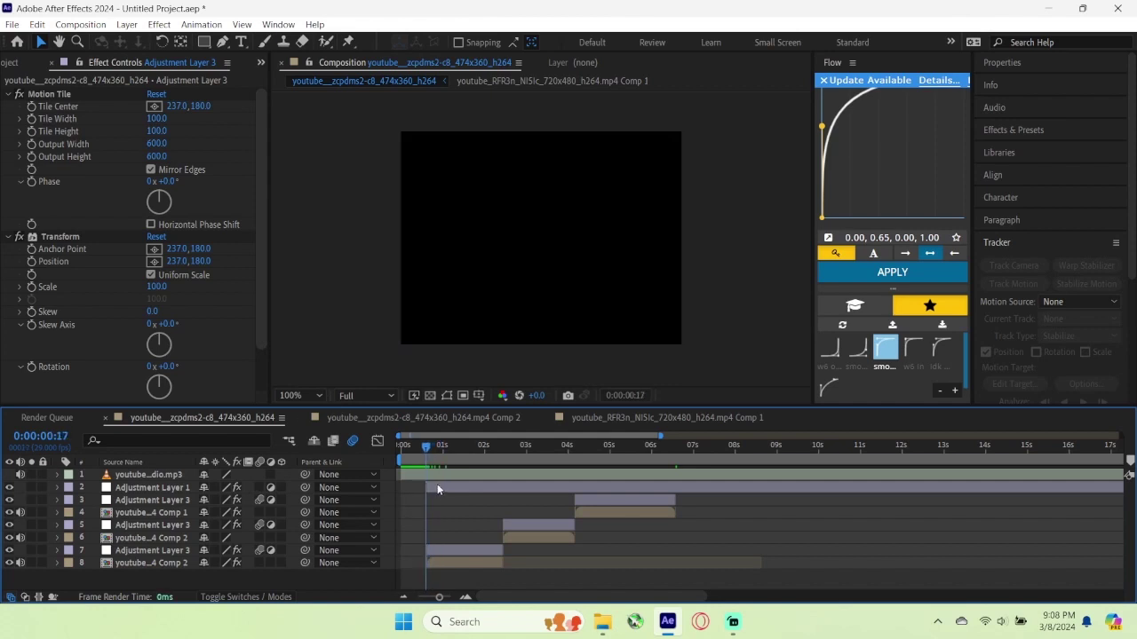
scroll(504, 485, up, 2)
click(469, 551)
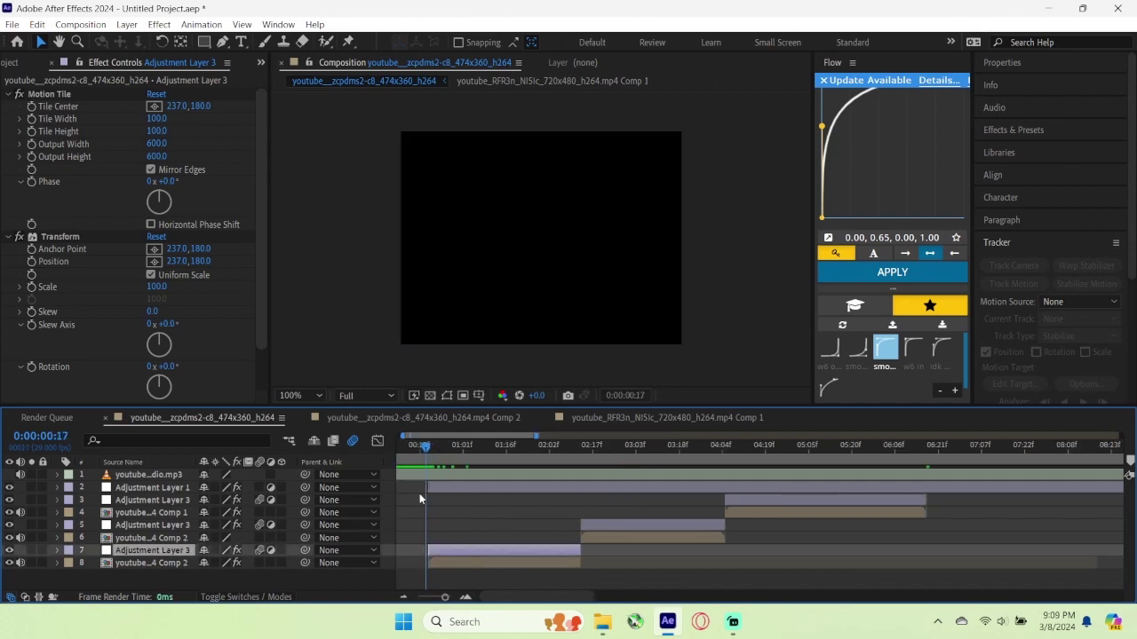
drag(425, 445, 427, 445)
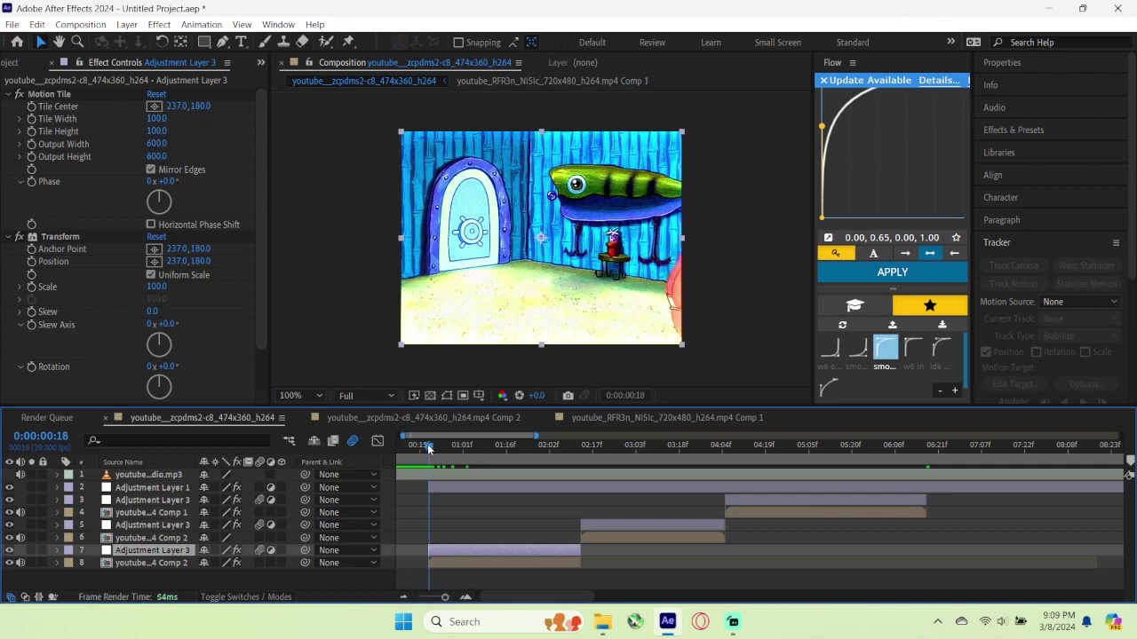
click(18, 288)
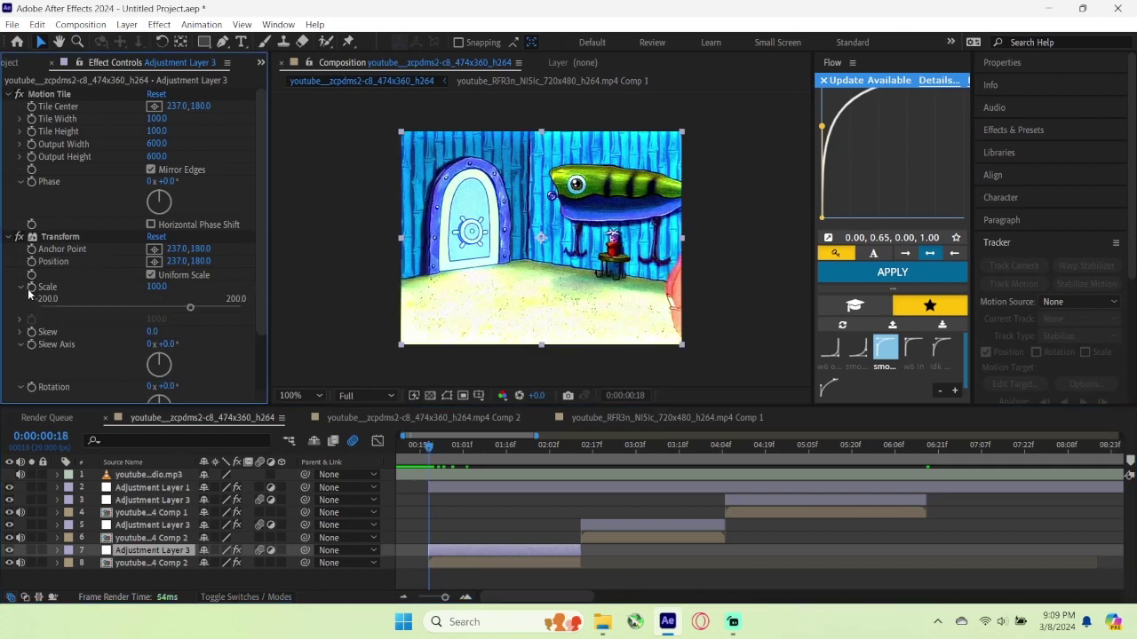
click(42, 288)
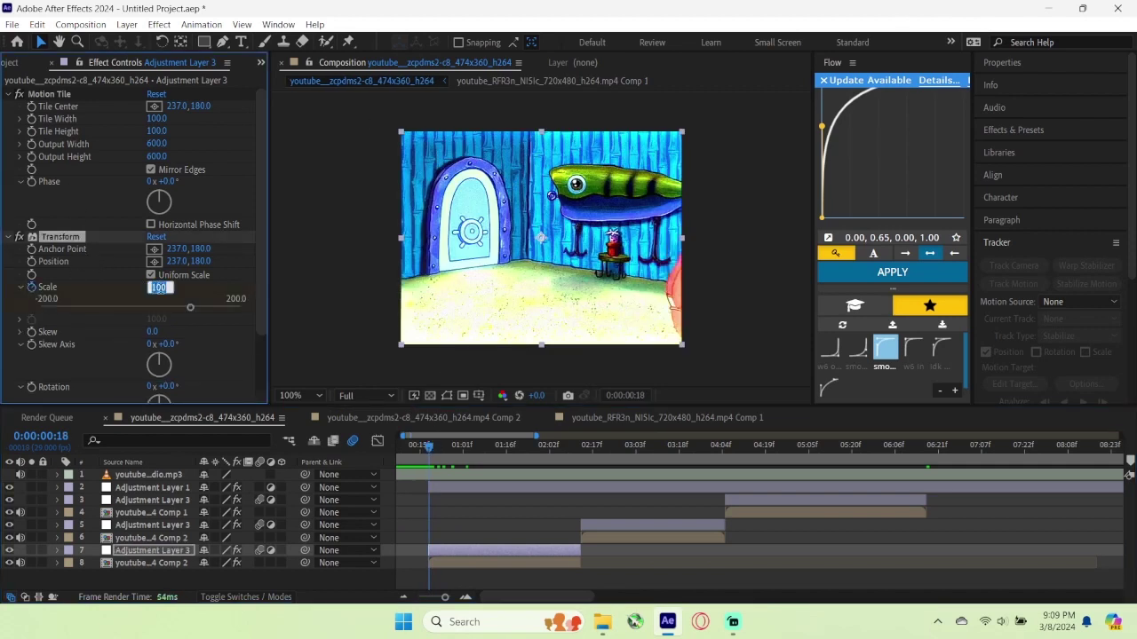
click(514, 342)
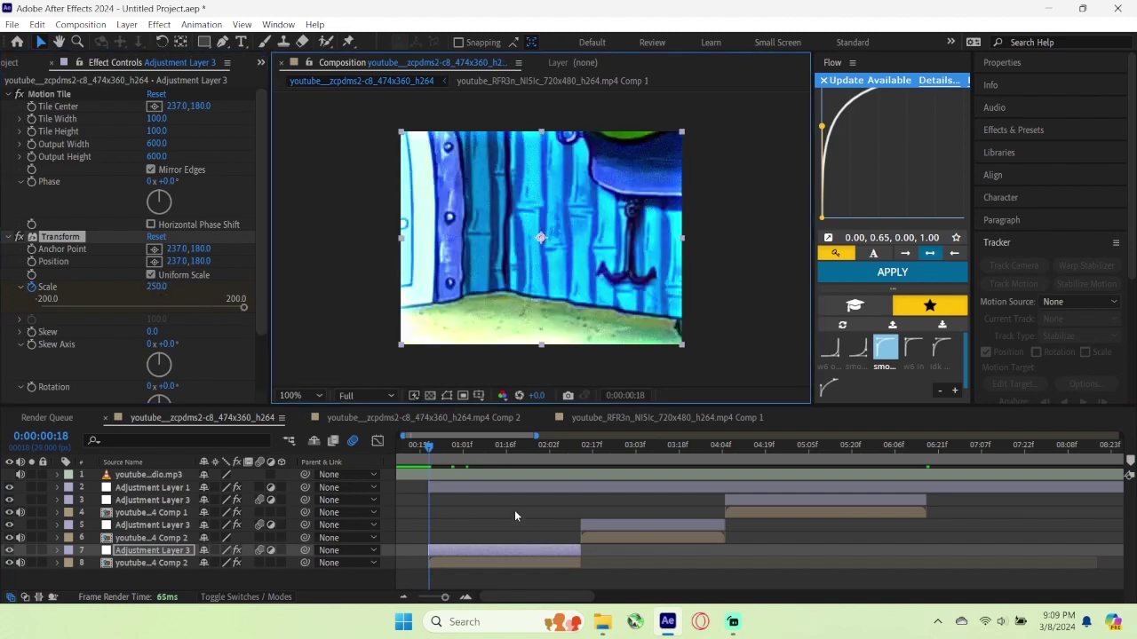
Step: Reveal the first adjustment piece's keyframes and reduce its Scale keyframe at 0:00:00:18 to 210
key(u)
click(157, 287)
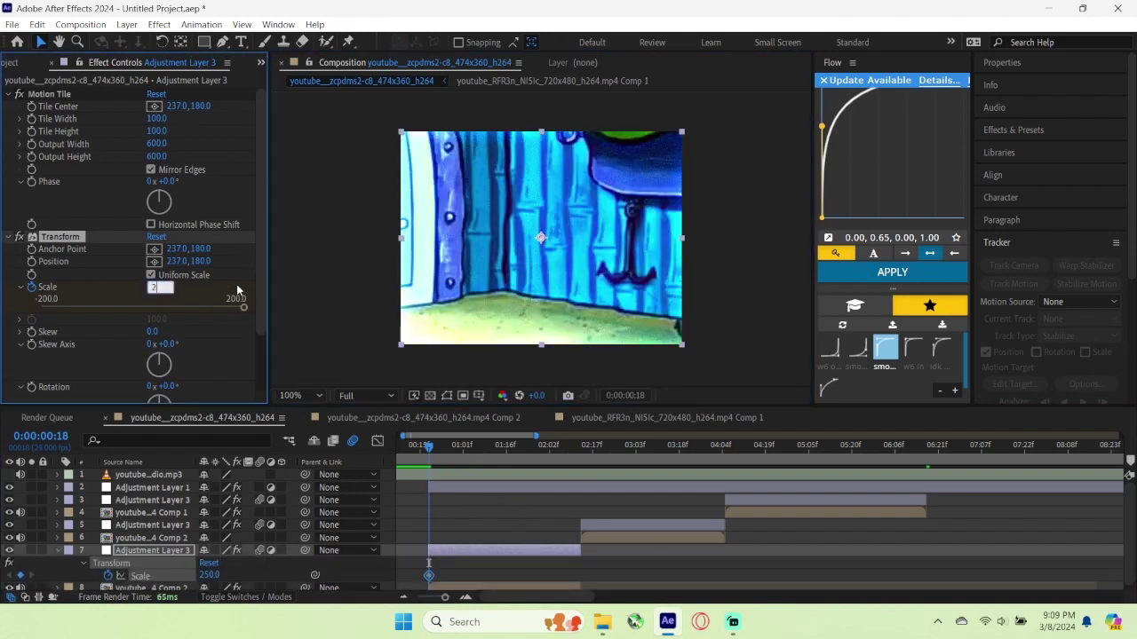
text(235)
click(400, 337)
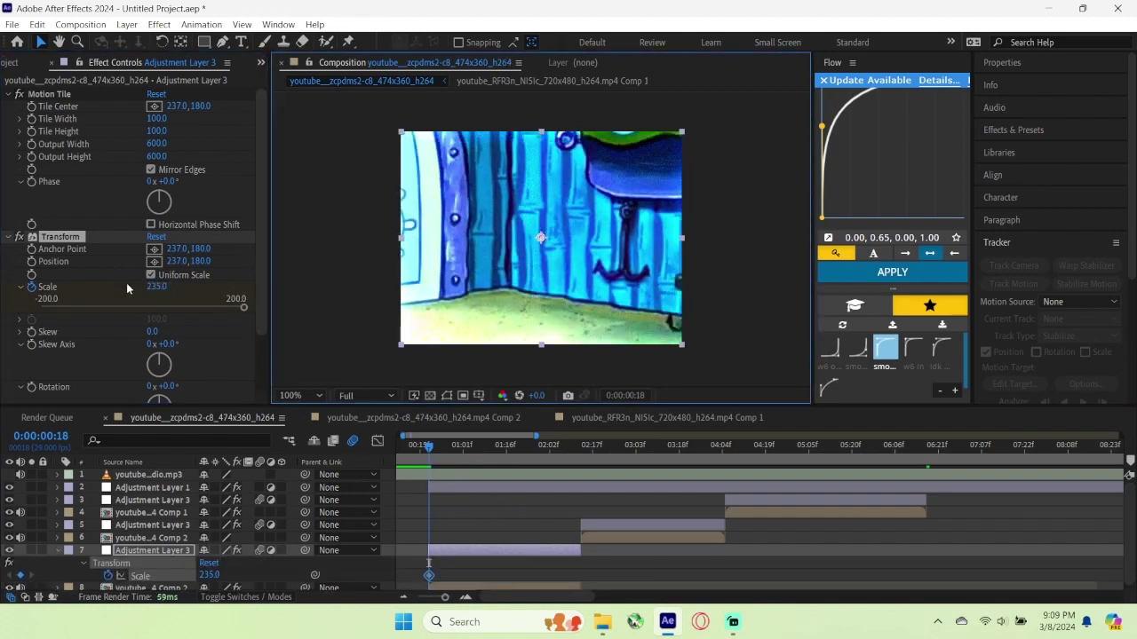
click(157, 287)
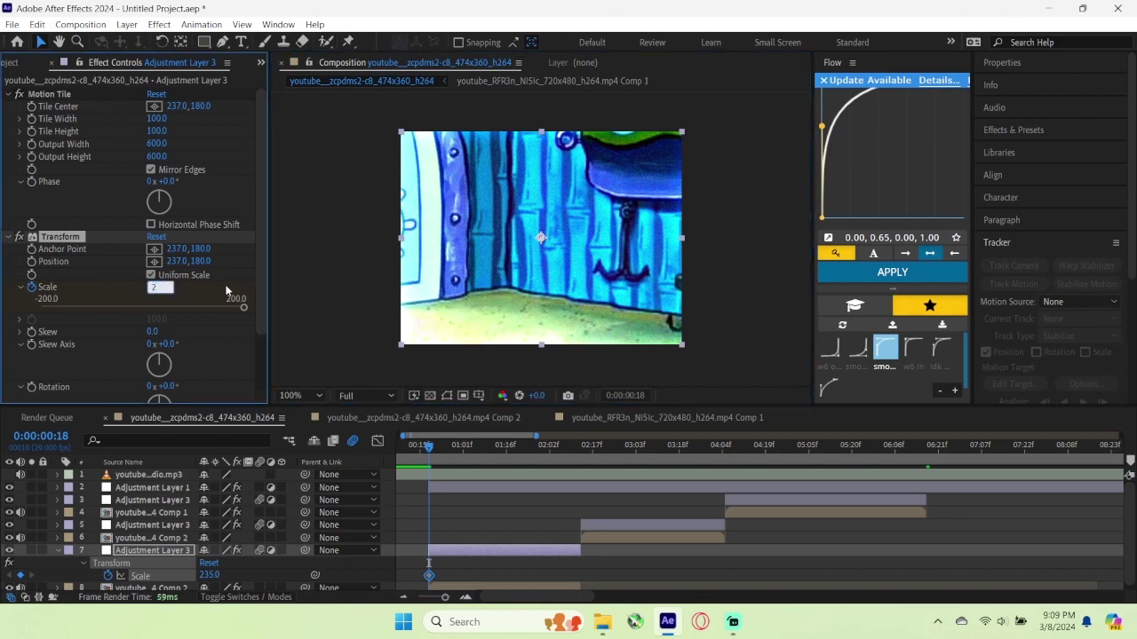
text(21)
text(-)
click(548, 370)
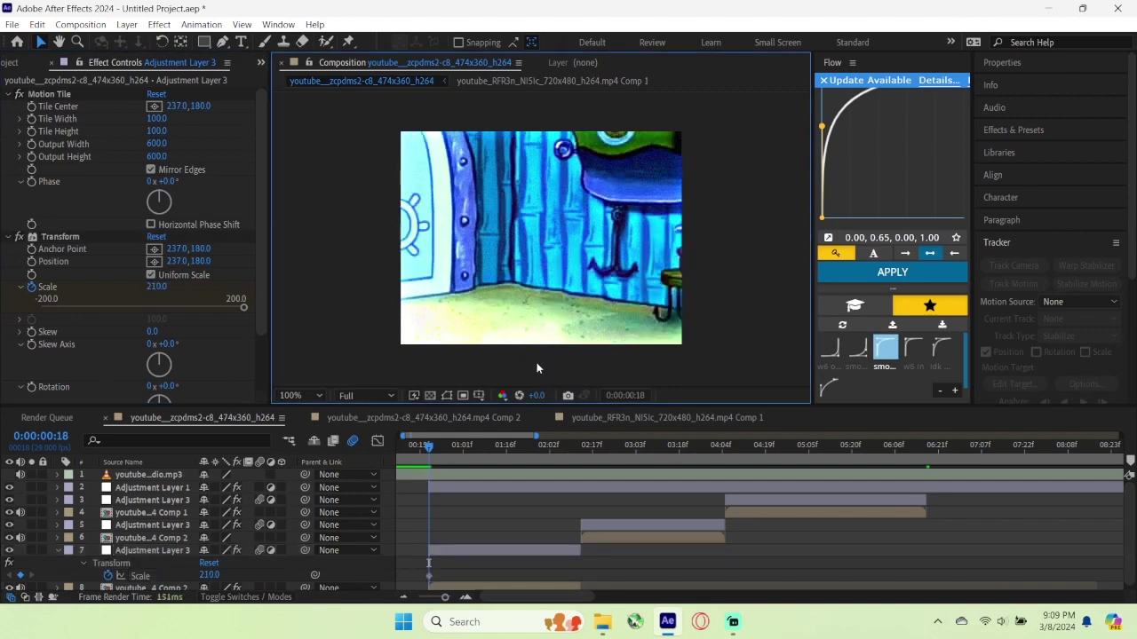
Step: Add a Scale keyframe of 100 on the last frame of the first adjustment piece, at 0:00:02:12
click(462, 457)
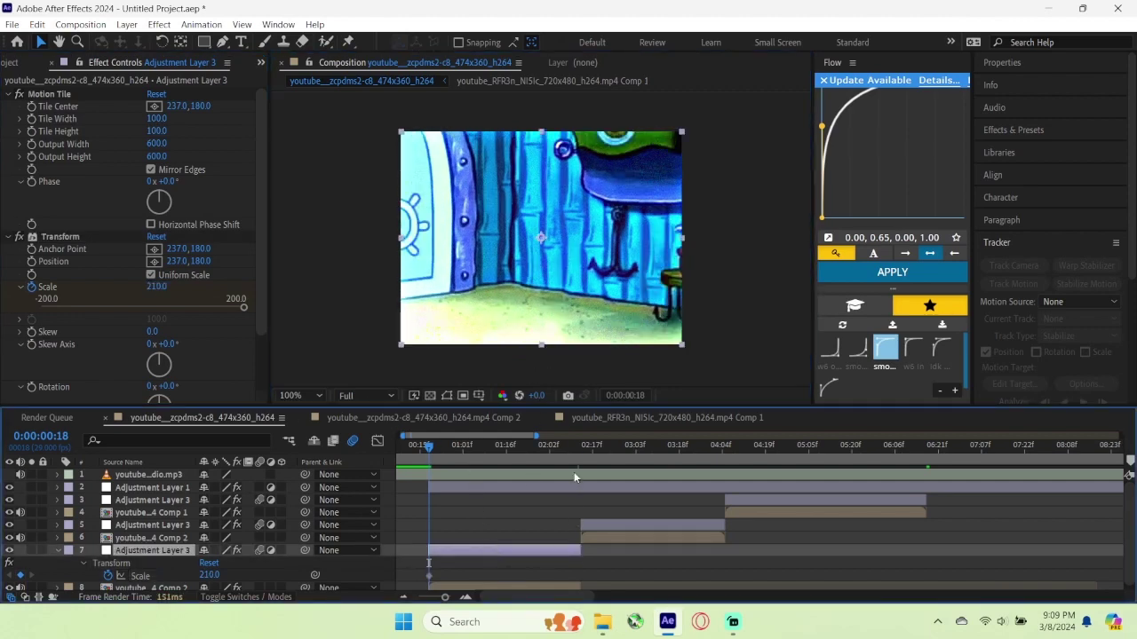
key(o)
click(164, 289)
text(1)
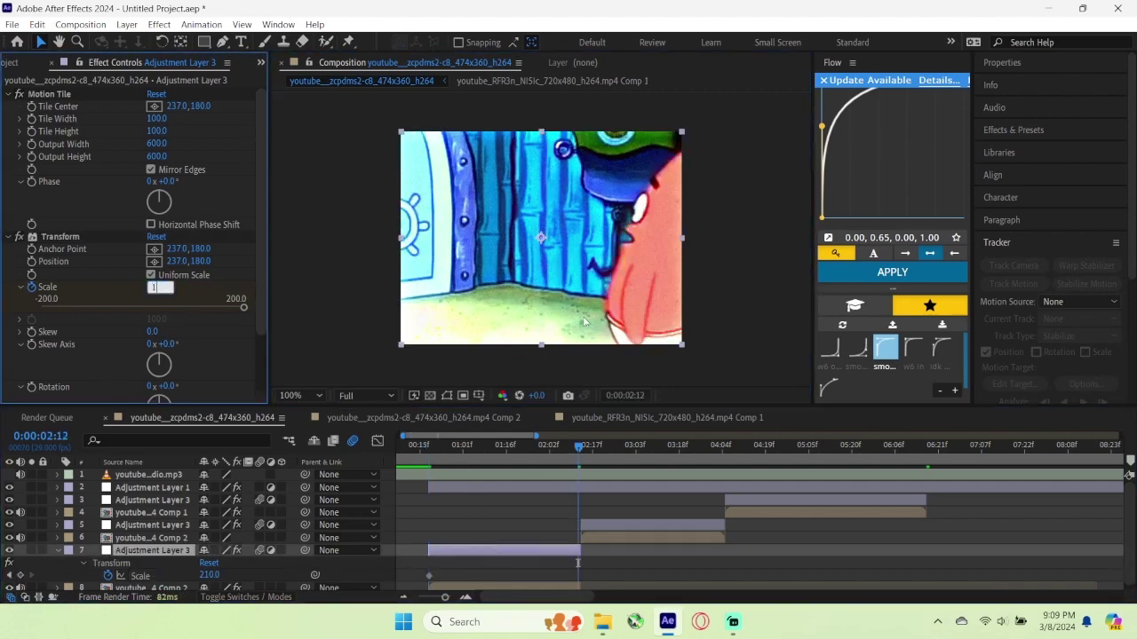
text(00)
key(Return)
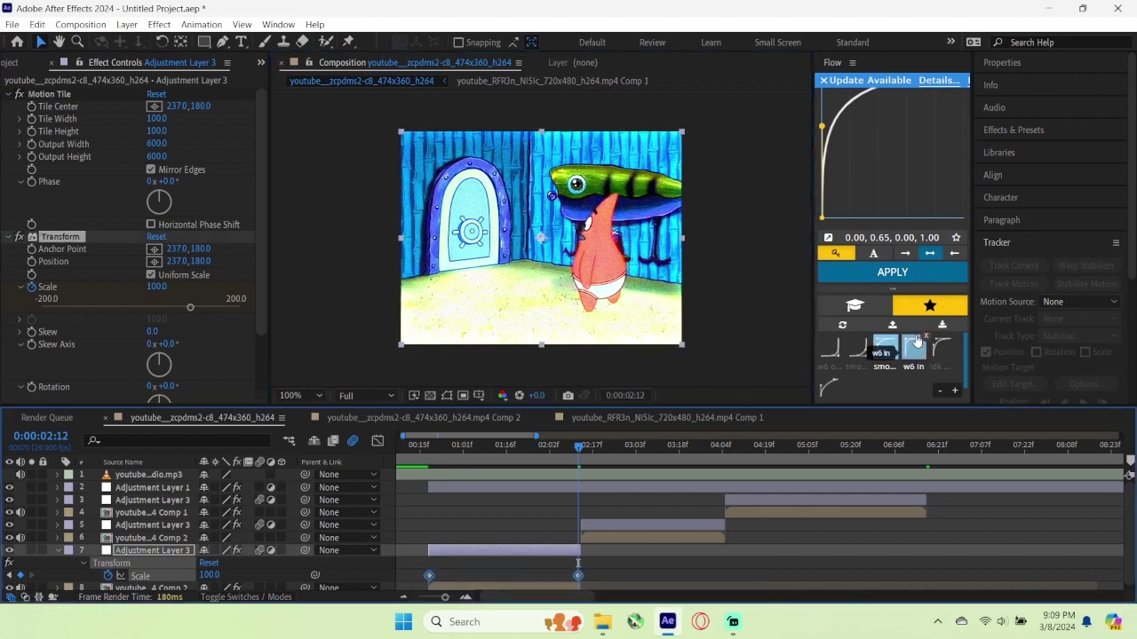
Step: Apply Easy Ease to both Scale keyframes of the first Adjustment Layer 3 piece and show their value graph
click(378, 441)
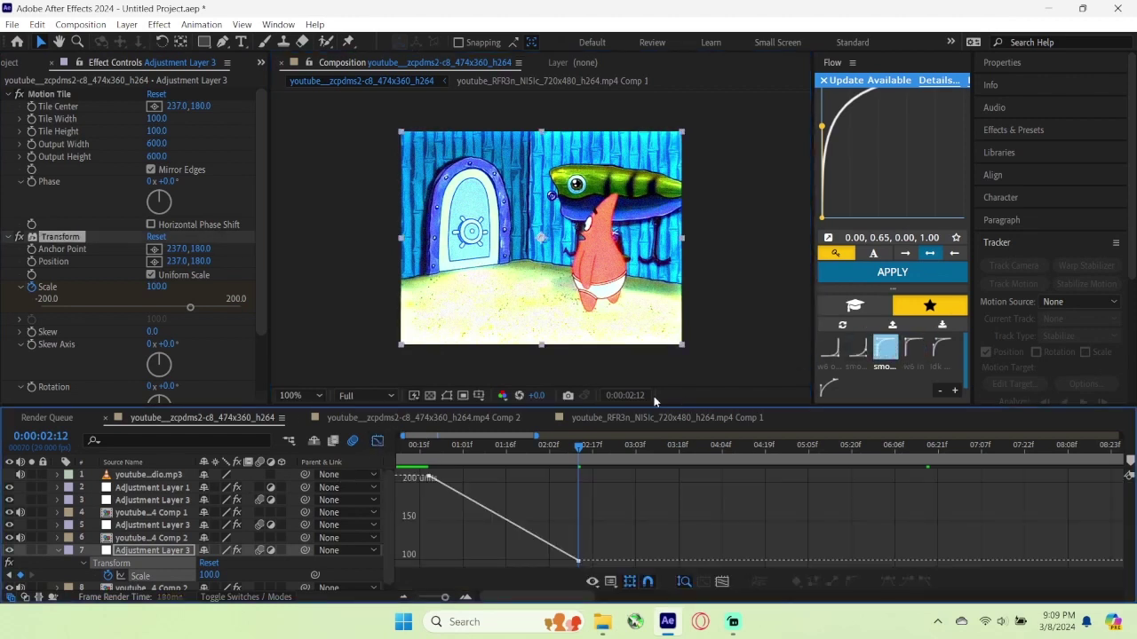
click(376, 442)
drag(437, 578, 663, 601)
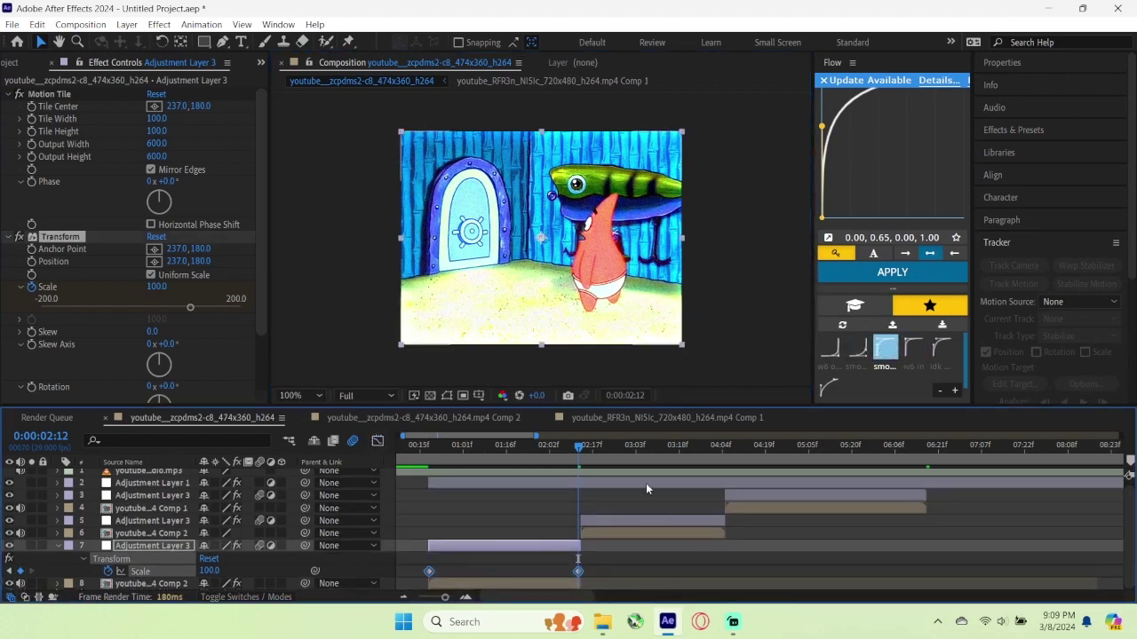
key(F9)
click(377, 442)
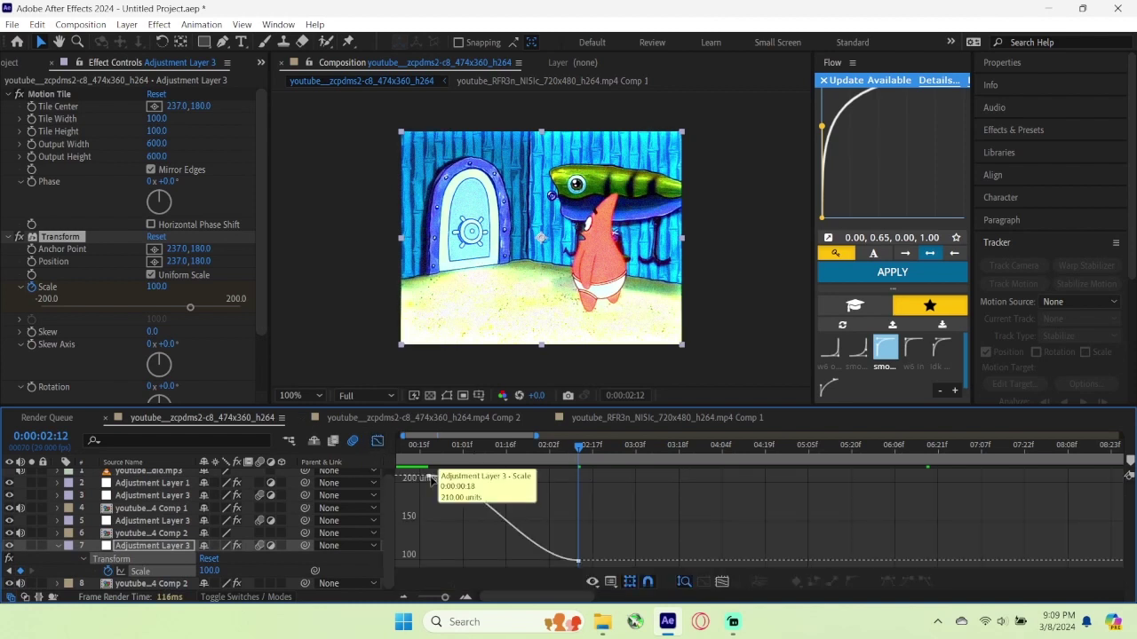
Step: Shape the Scale curve to drop steeply from the first keyframe and flatten towards the last one, and preview the zoom
drag(478, 478, 428, 561)
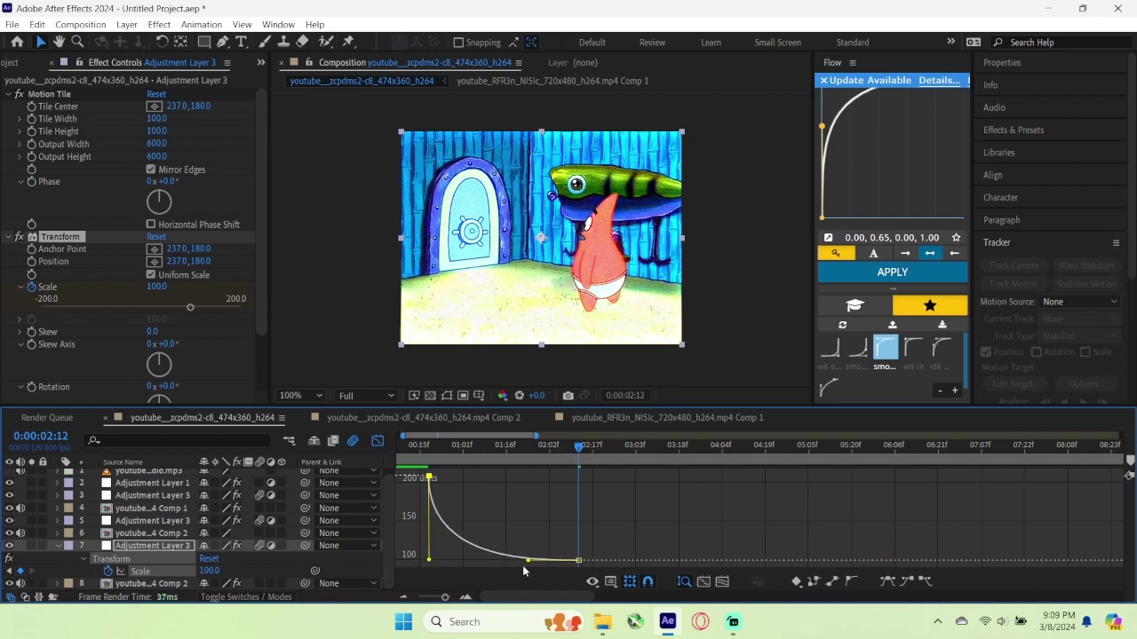
drag(525, 563, 426, 565)
drag(578, 455, 391, 501)
key(space)
key(space)
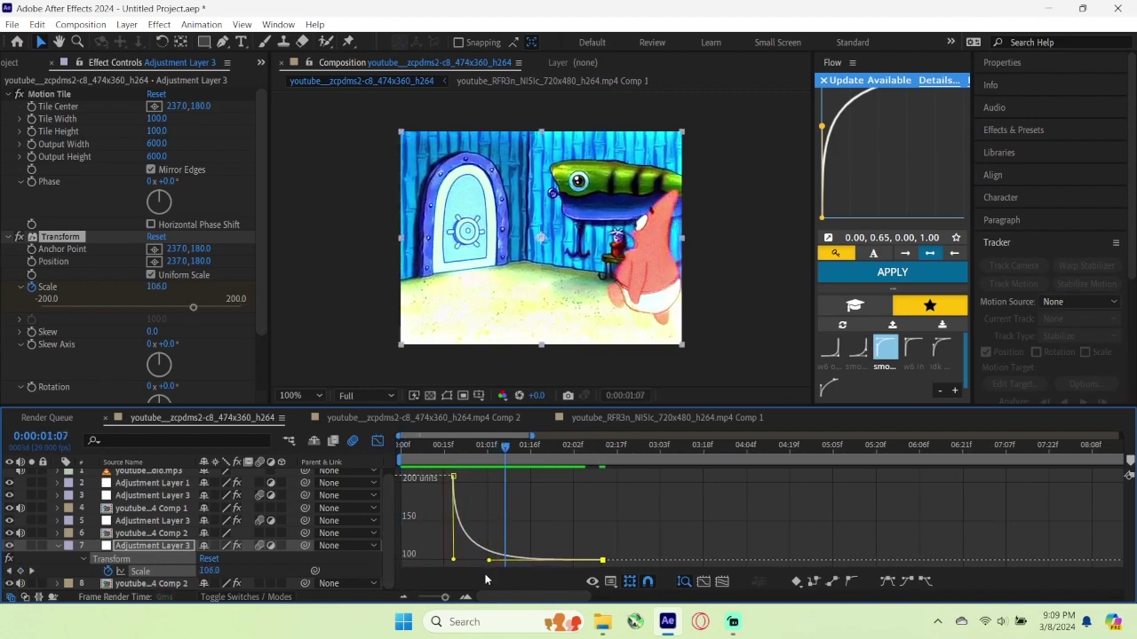
Step: Lengthen the last Scale keyframe's ease handle towards the first keyframe and preview the result from the start
drag(489, 562, 475, 560)
drag(531, 455, 486, 467)
key(Home)
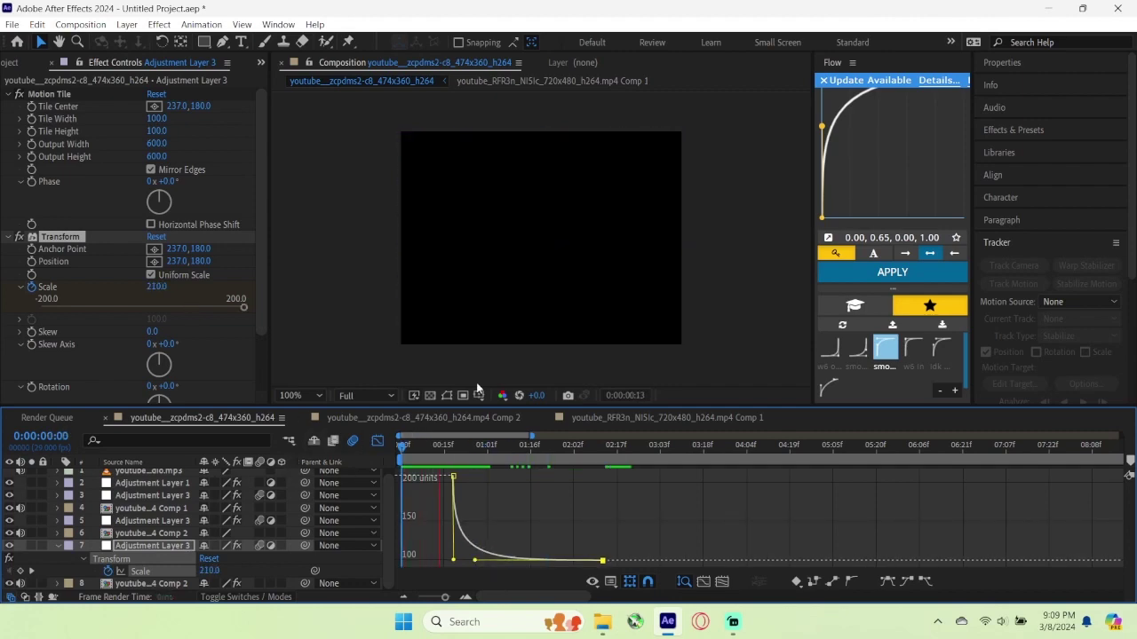
key(space)
click(431, 461)
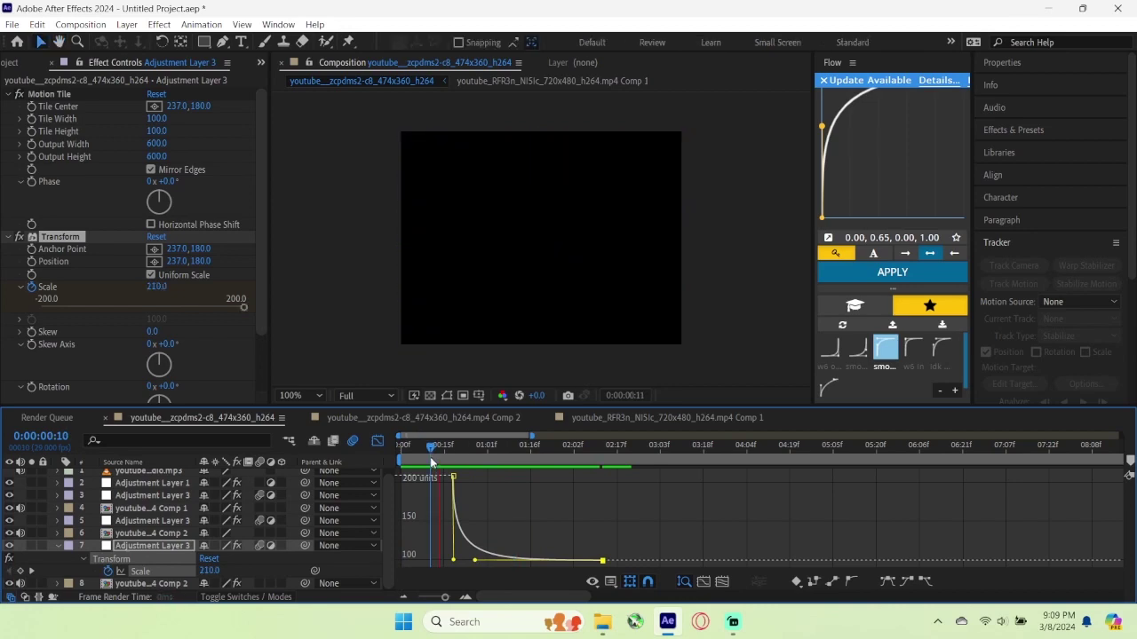
key(space)
Step: Replay and scrub the first clip's zoom repeatedly to examine how the eased Scale curve looks
drag(487, 451, 381, 468)
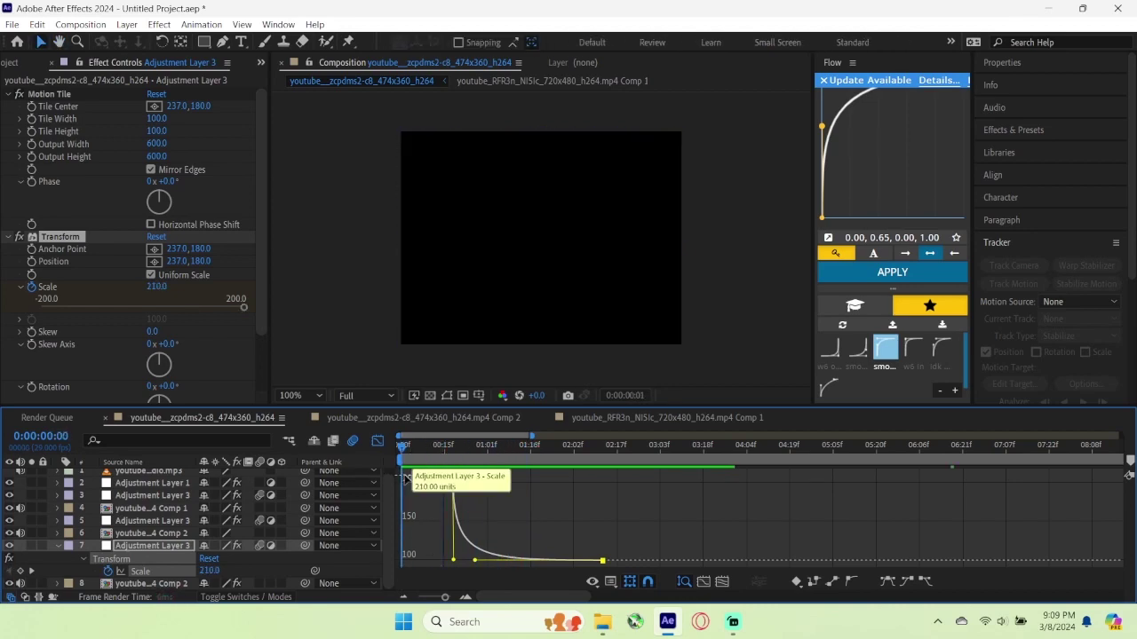
key(space)
key(space)
drag(492, 451, 378, 460)
key(space)
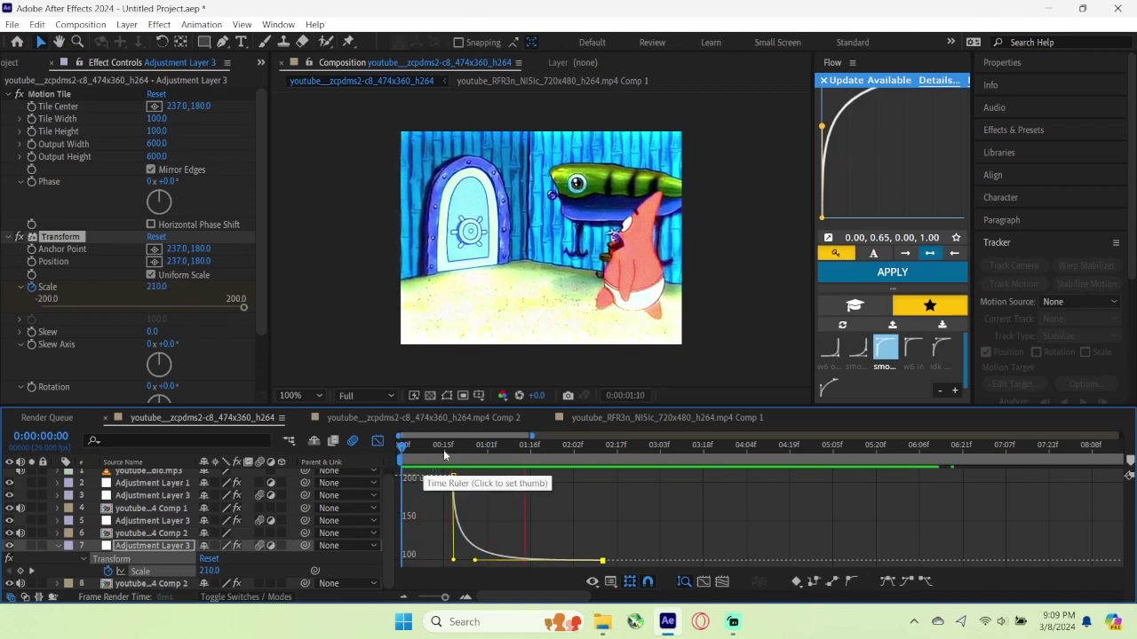
key(space)
key(space)
key(space)
key(space)
key(space)
key(space)
key(space)
key(space)
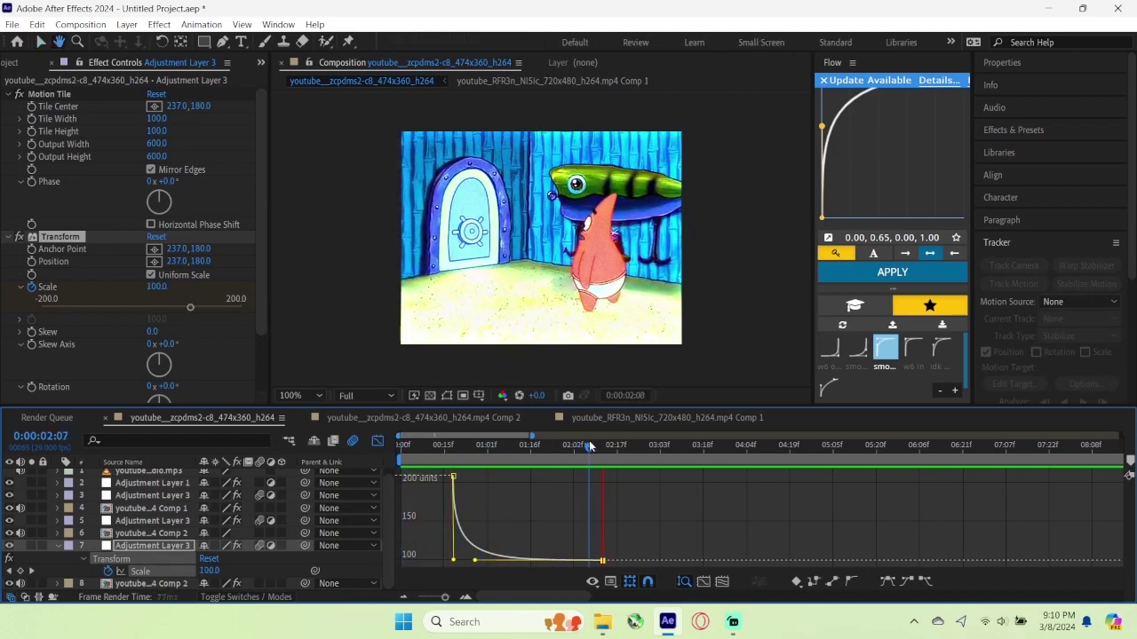
drag(588, 445, 508, 446)
click(502, 471)
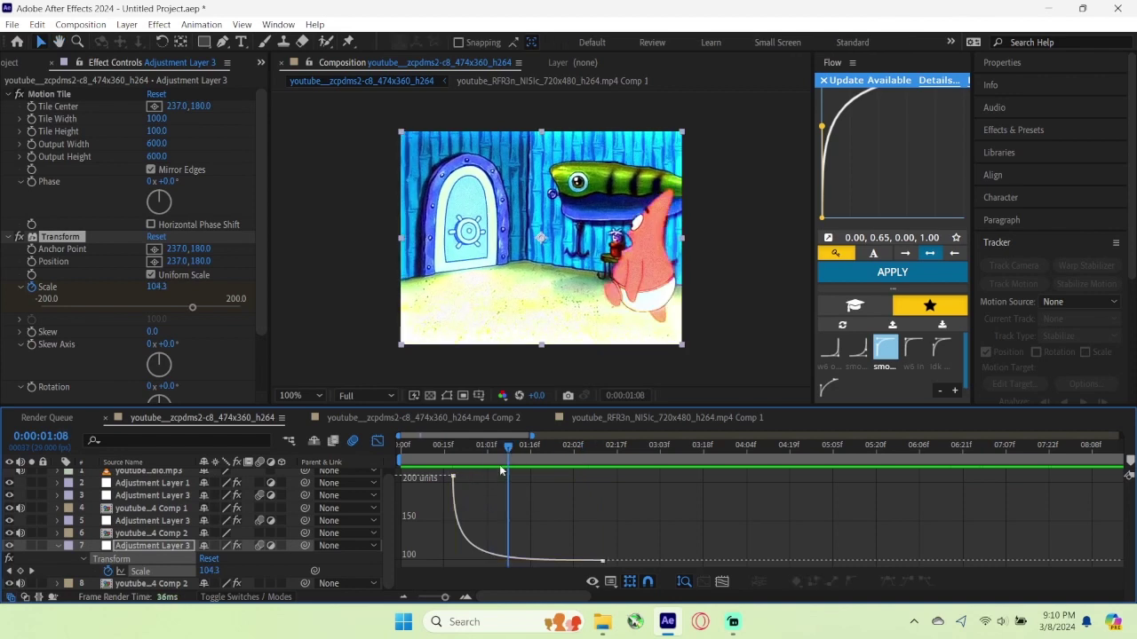
click(602, 561)
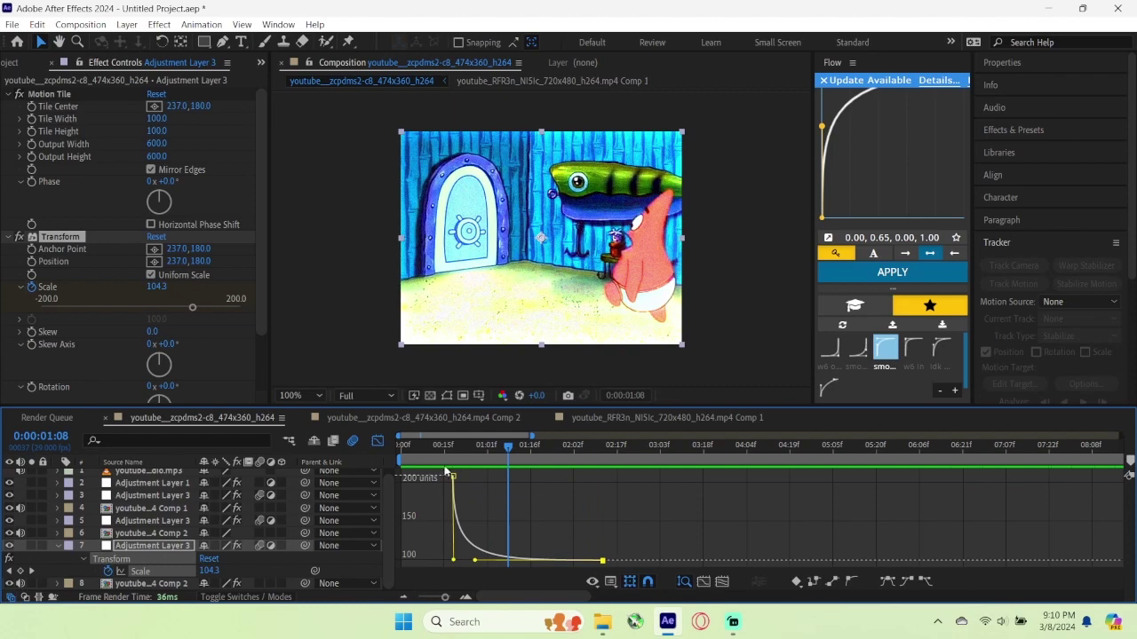
drag(453, 477, 453, 477)
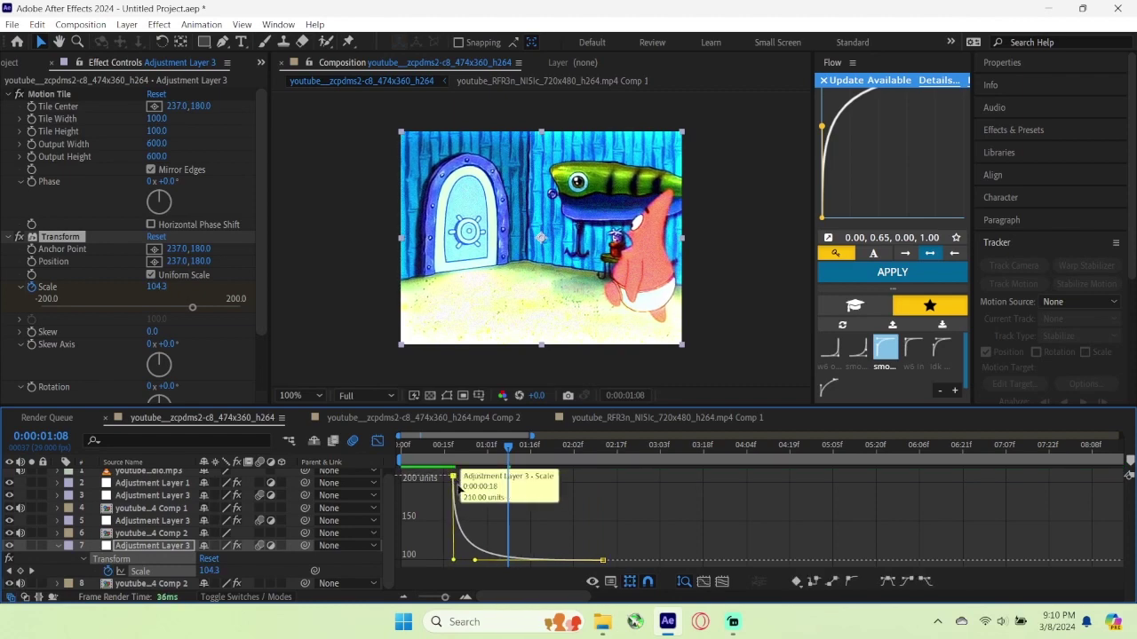
right_click(632, 534)
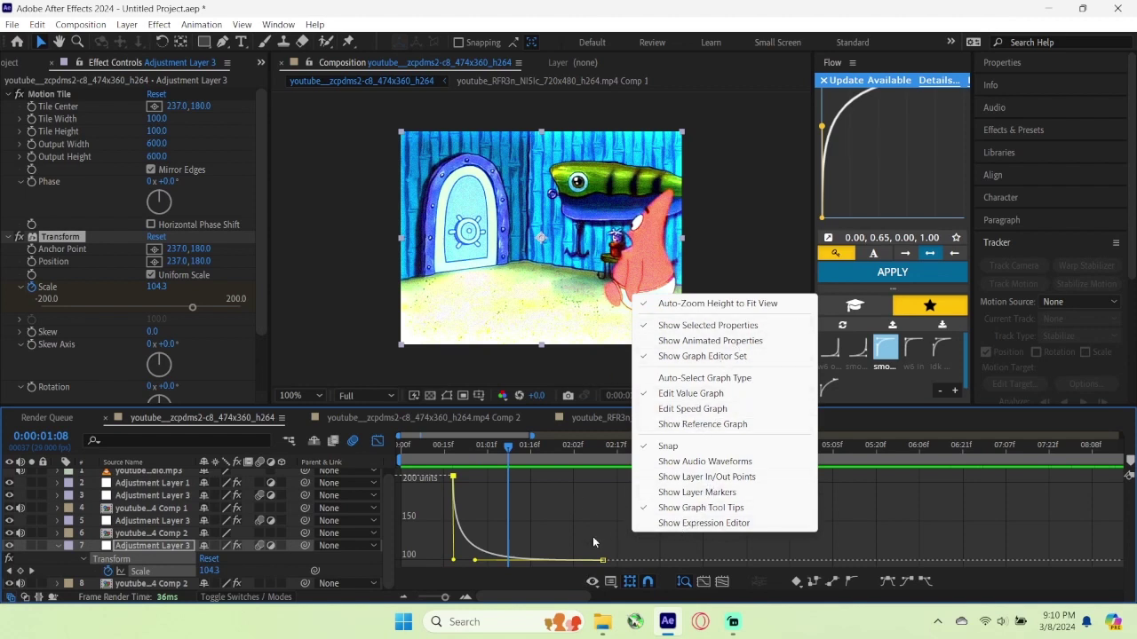
click(766, 594)
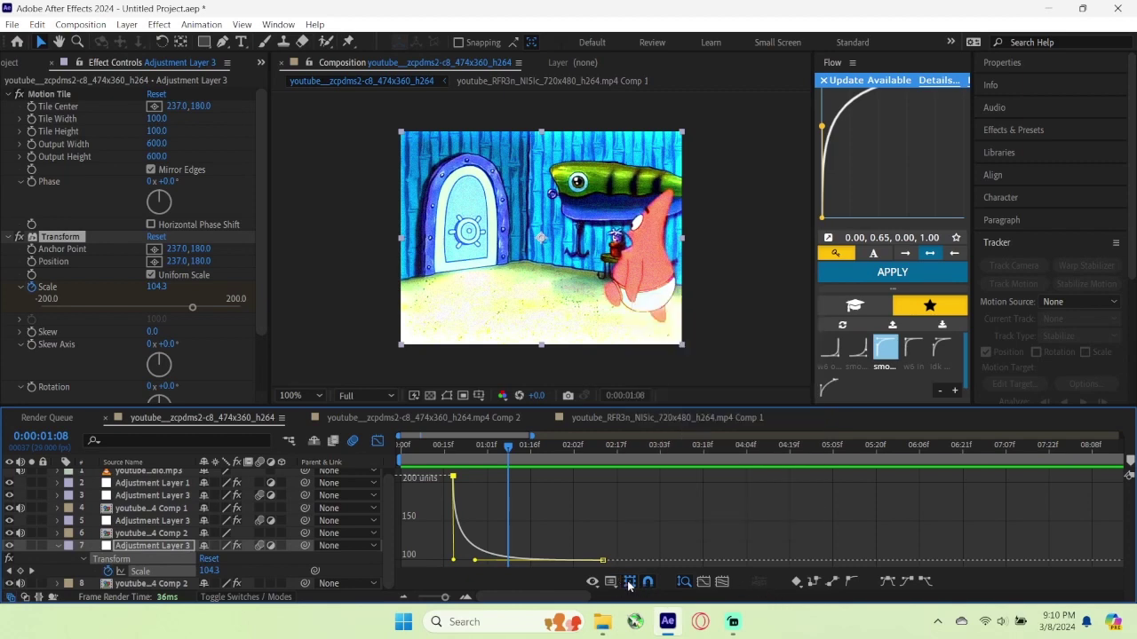
click(629, 582)
click(362, 484)
click(414, 483)
drag(419, 477, 672, 597)
right_click(572, 519)
click(513, 522)
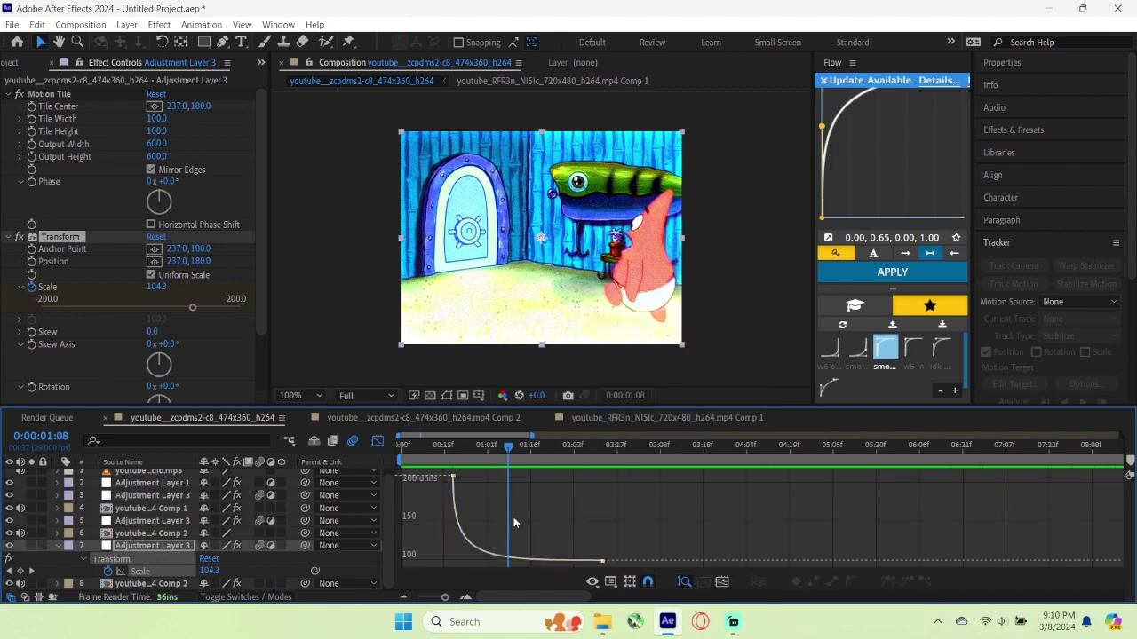
click(604, 561)
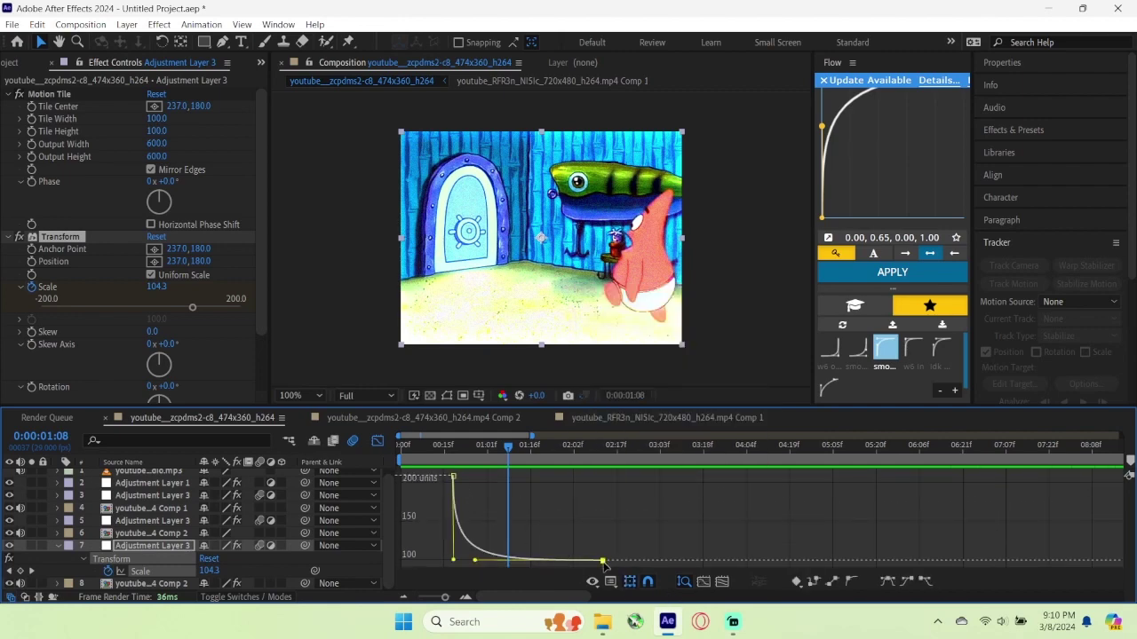
double_click(601, 562)
click(649, 358)
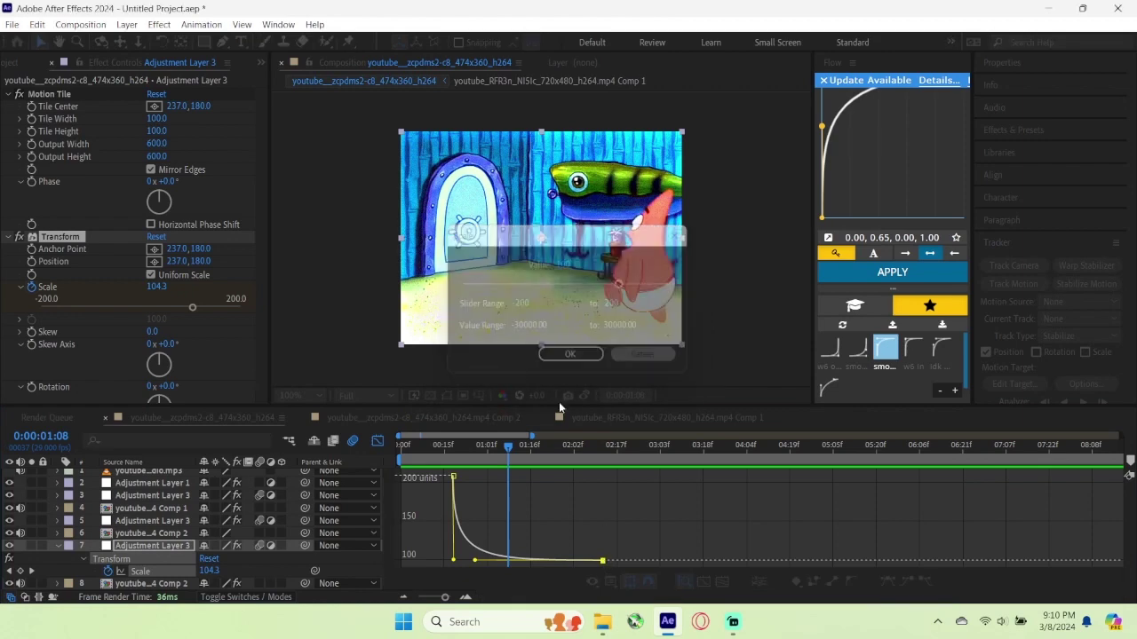
Step: Try a different position for the first Scale keyframe in the graph and preview the zoom from the start
drag(452, 477, 458, 515)
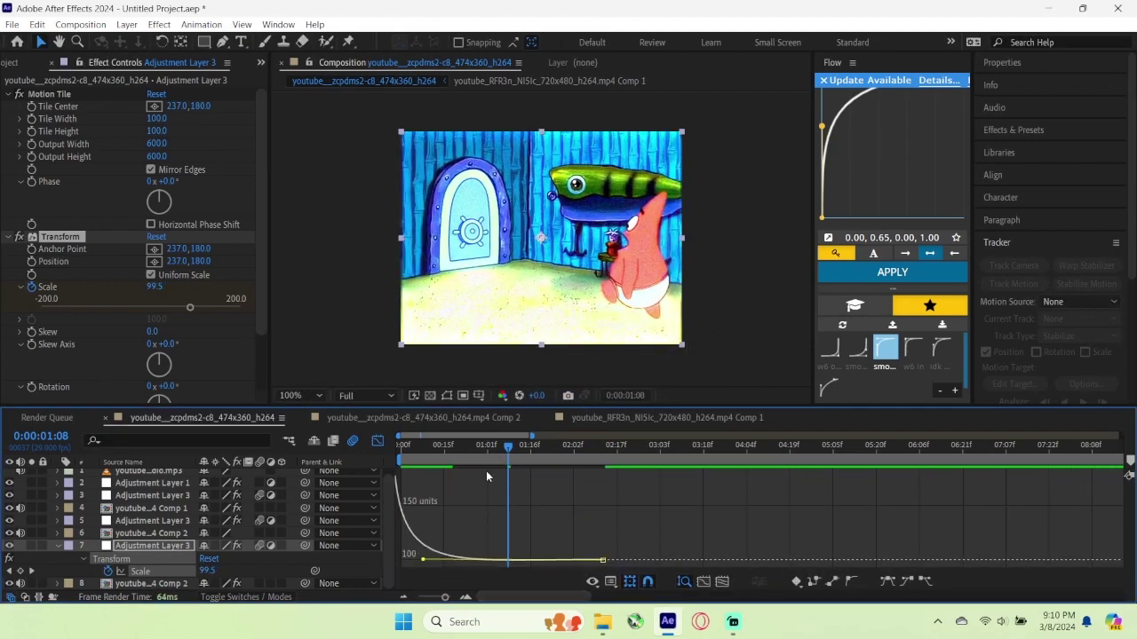
key(Home)
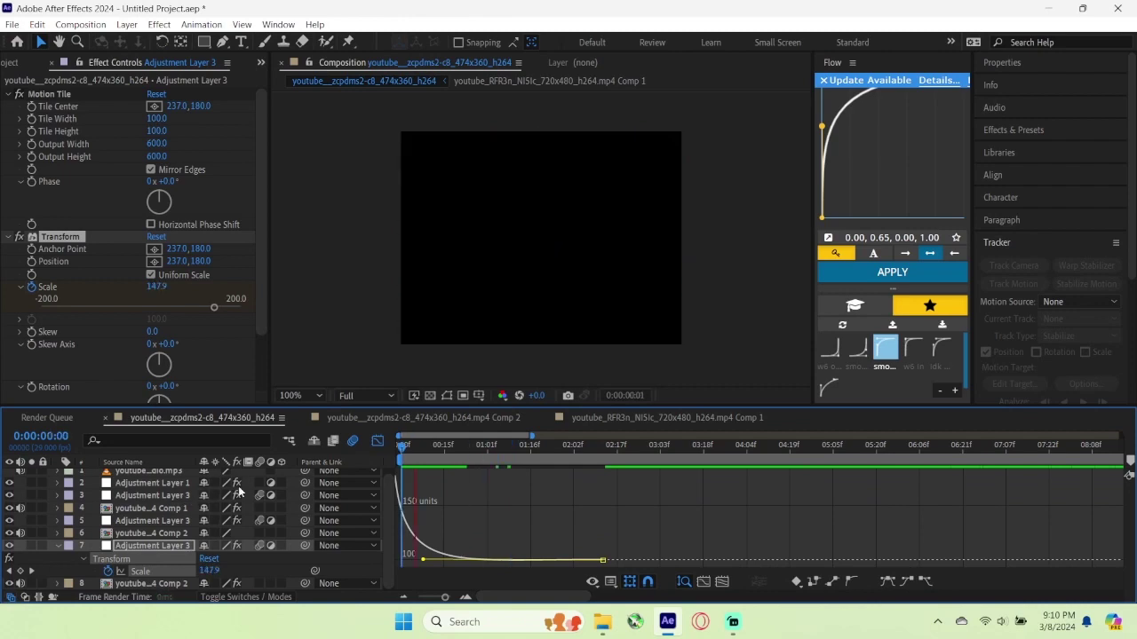
key(space)
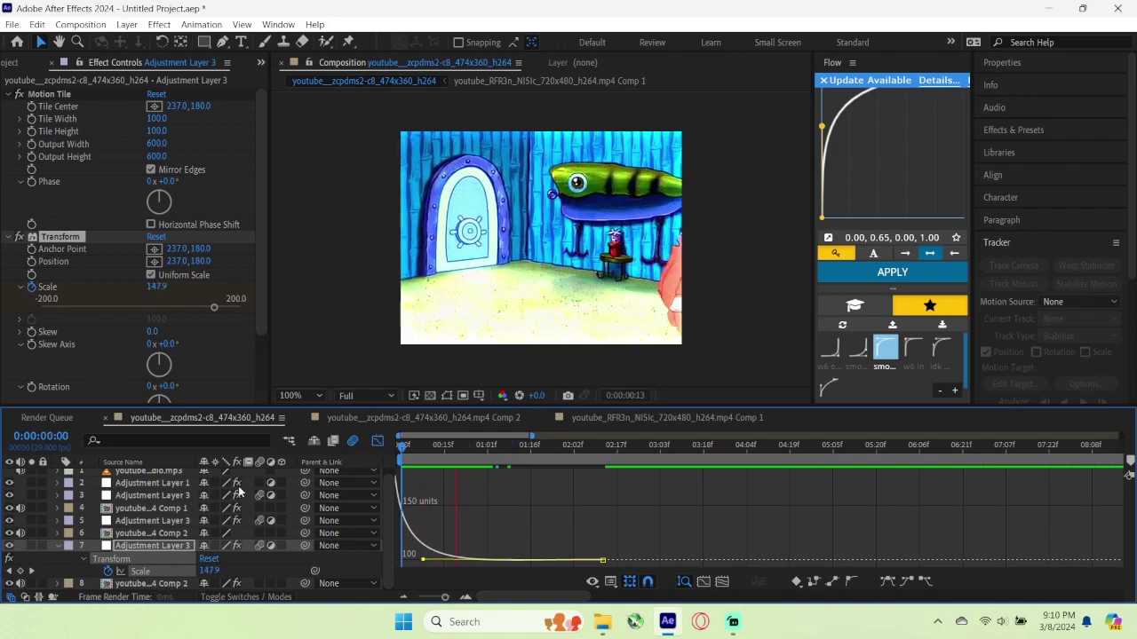
key(space)
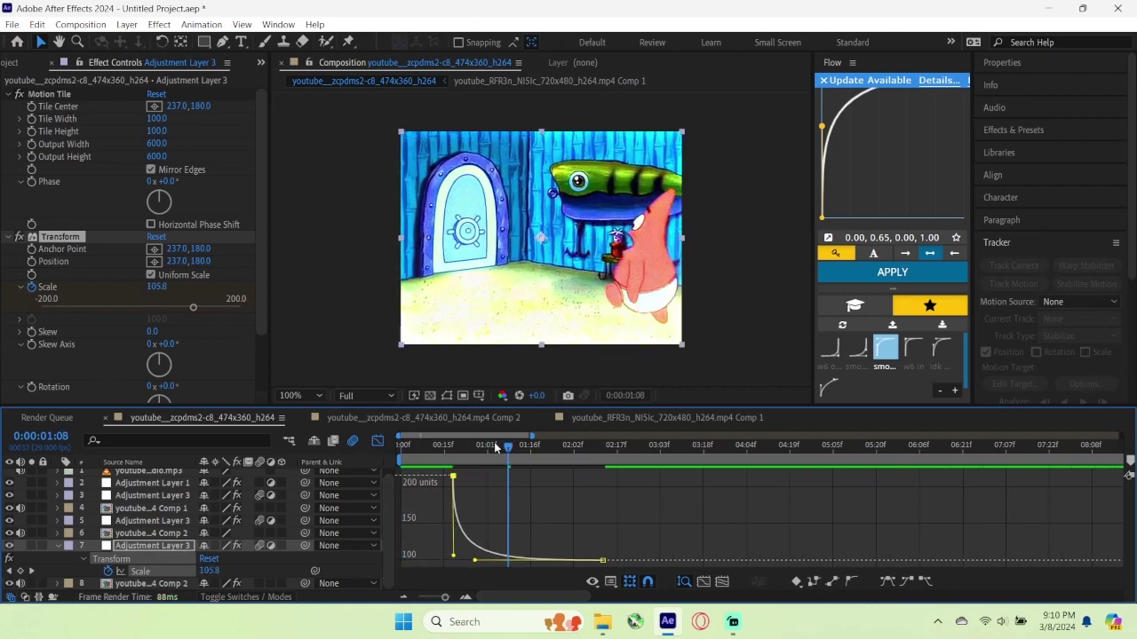
Step: Select both Scale keyframes in the graph, stretch the curve upward to raise the starting Scale, and preview the zoom
drag(494, 449, 710, 582)
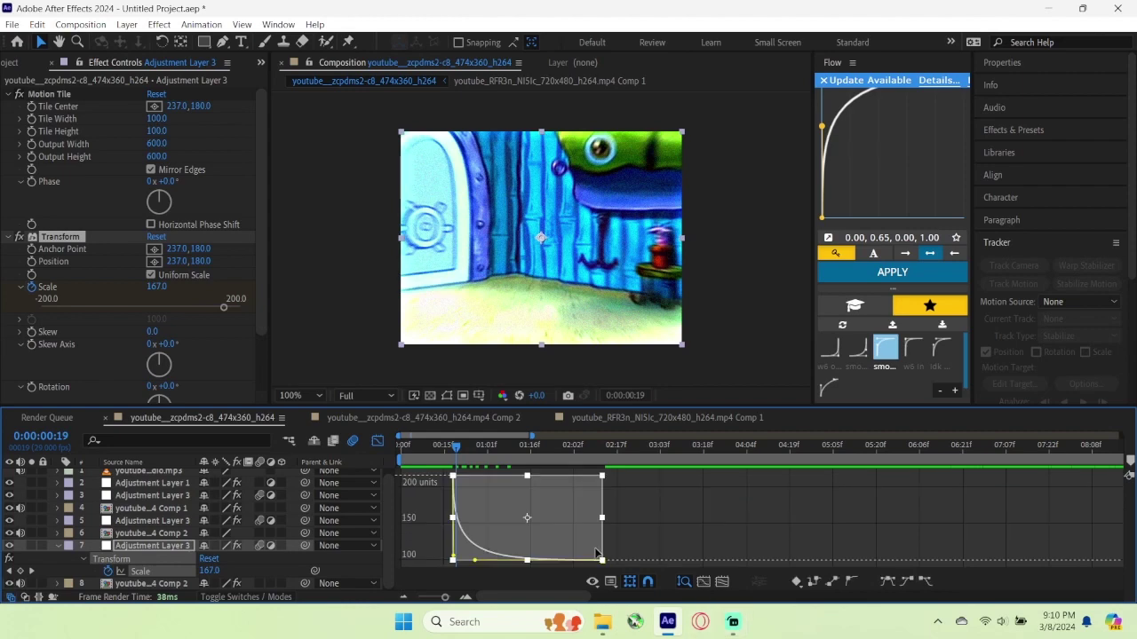
drag(526, 476, 527, 431)
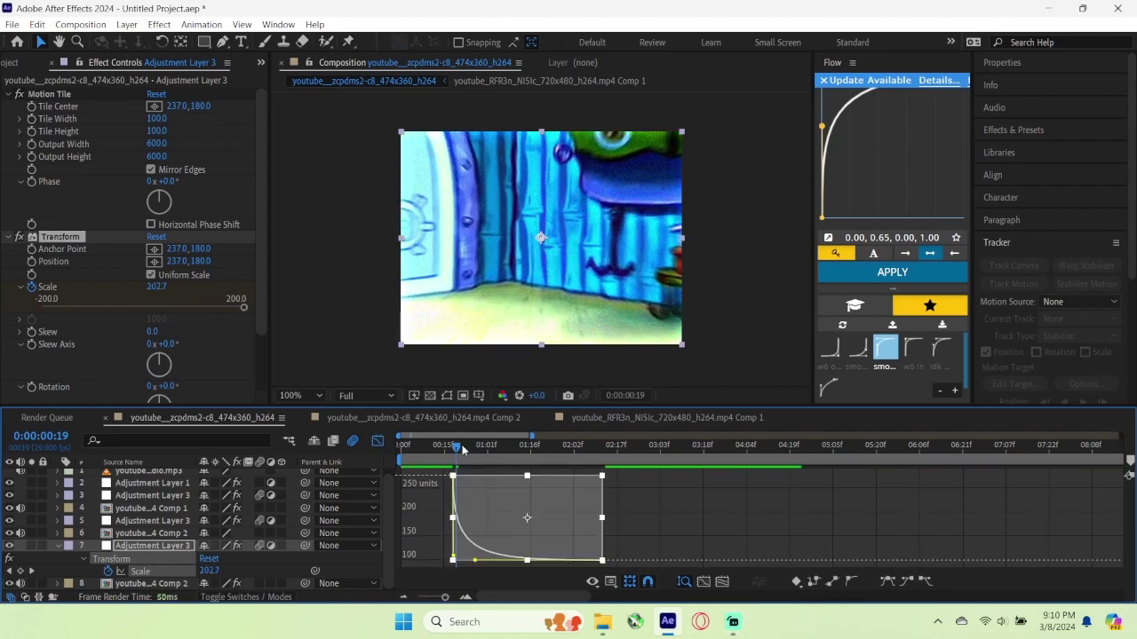
key(space)
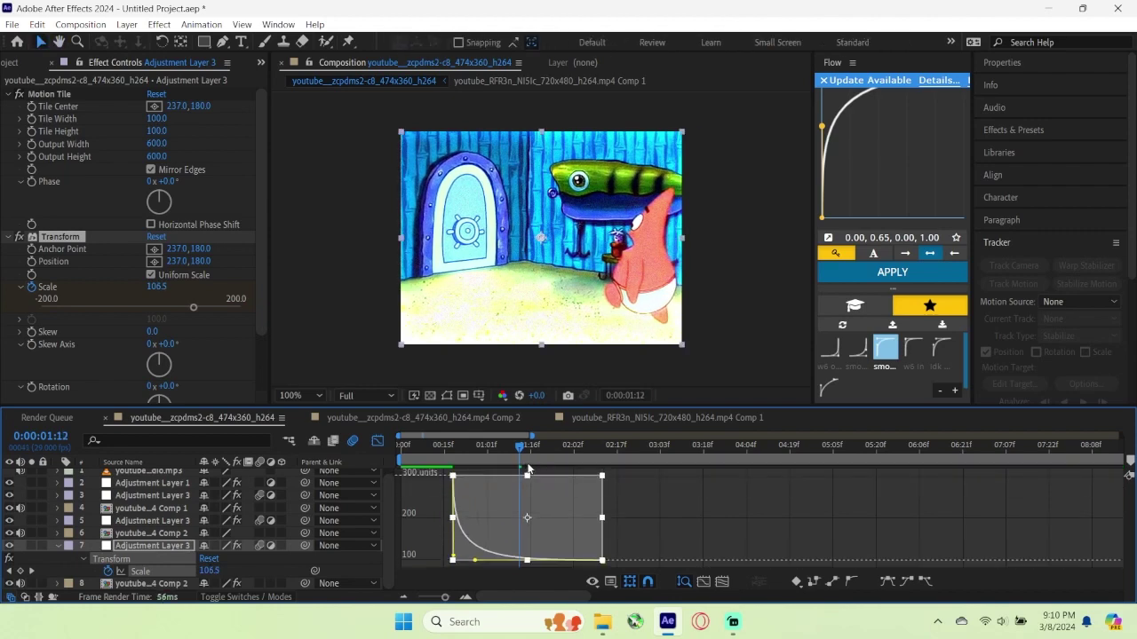
Step: Stretch the Scale curve up to a starting value of 410.2, extend its end later in time, and preview it
drag(527, 475, 528, 435)
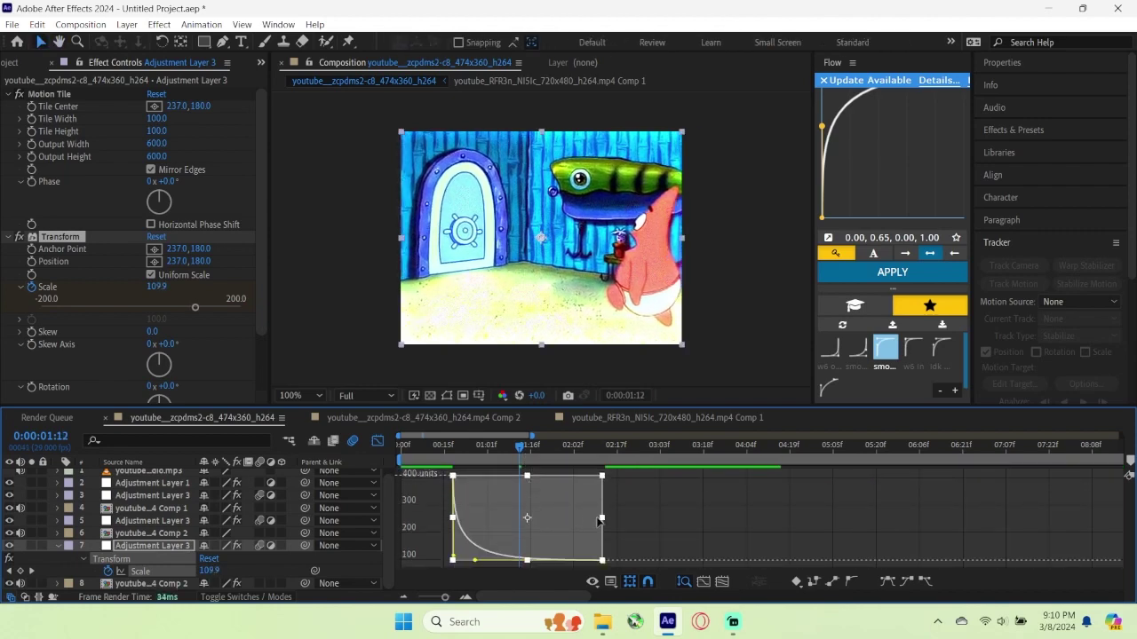
drag(602, 517, 631, 517)
drag(505, 448, 424, 471)
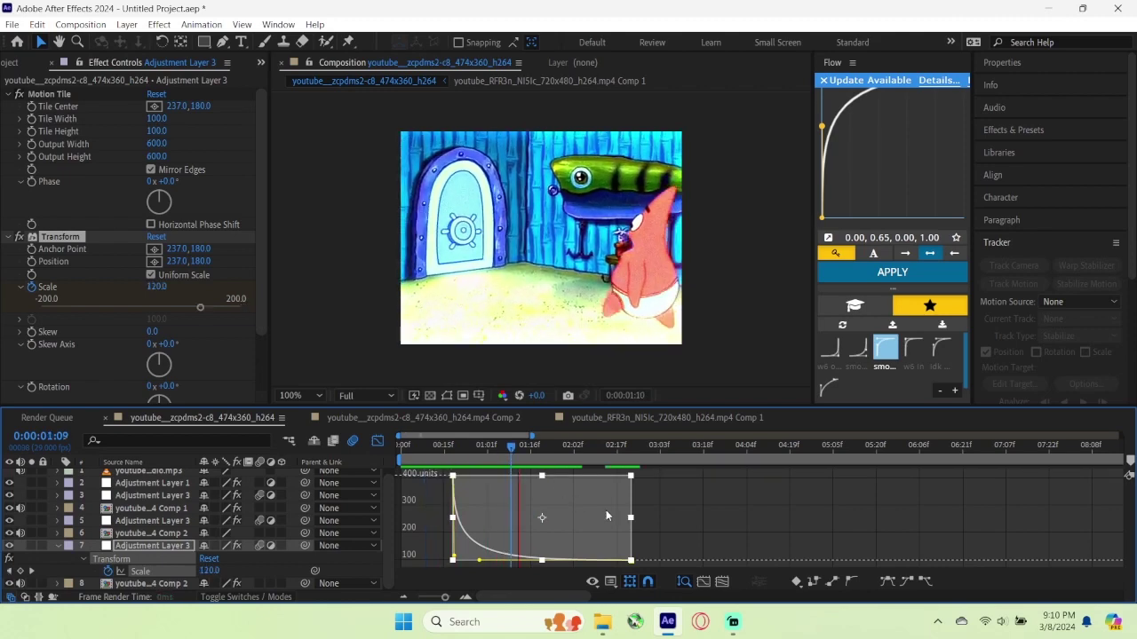
Step: Shorten the Scale curve's duration in two passes by moving its end earlier, previewing the zoom after each change
drag(629, 517, 614, 517)
drag(508, 448, 439, 461)
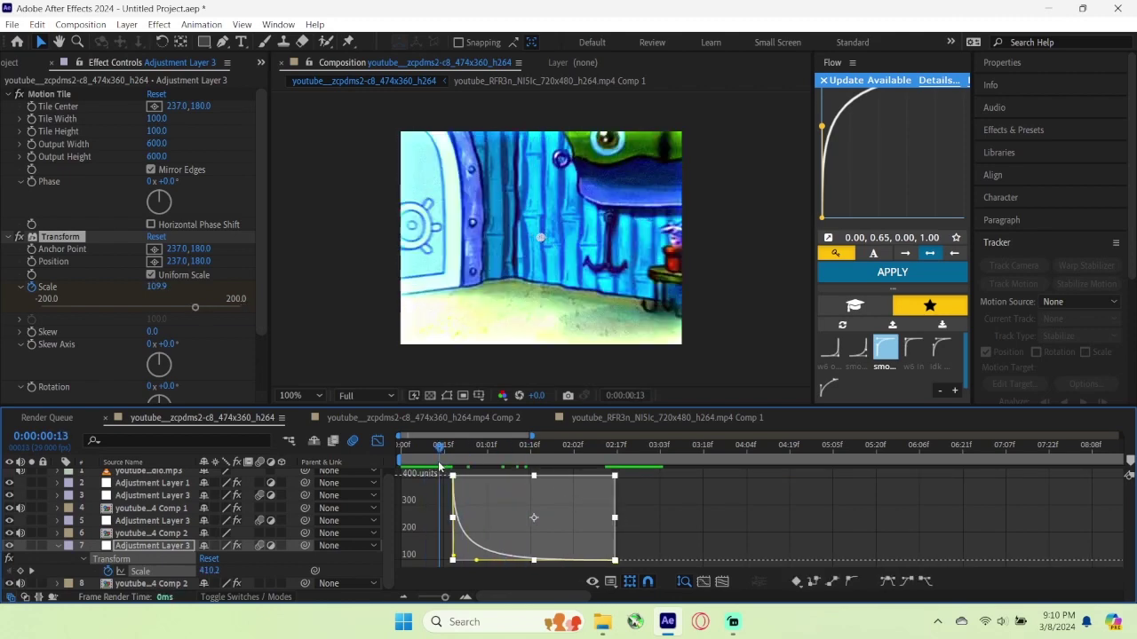
key(space)
key(space)
drag(615, 518, 599, 518)
key(space)
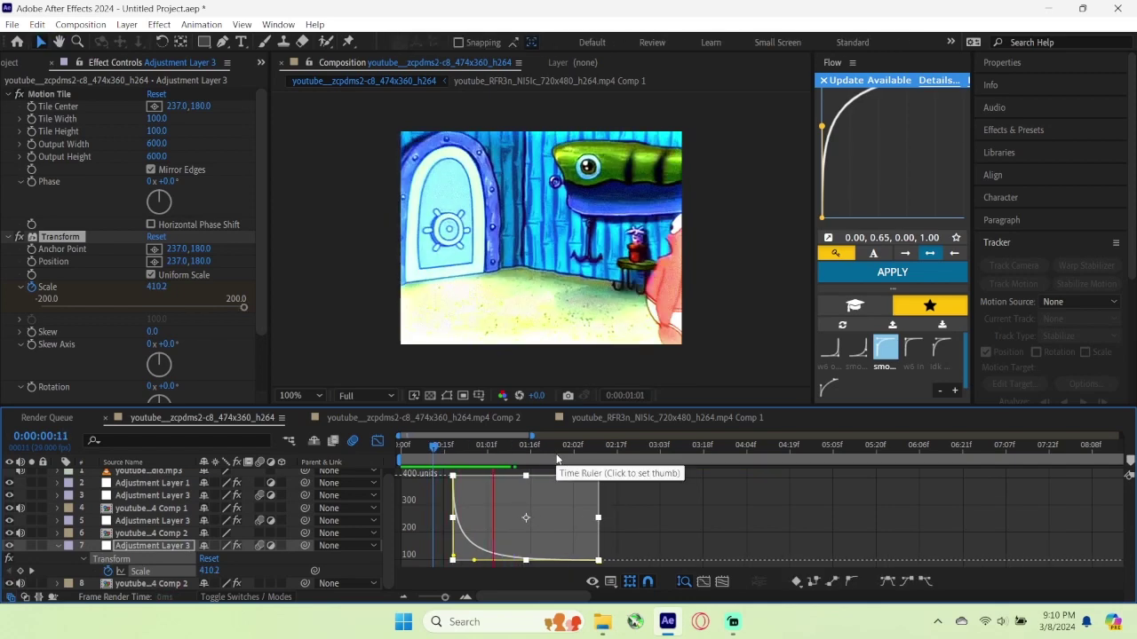
key(space)
Step: Undo the last height and duration changes made to the Scale curve
key(ctrl+z)
key(ctrl+z)
key(ctrl+z)
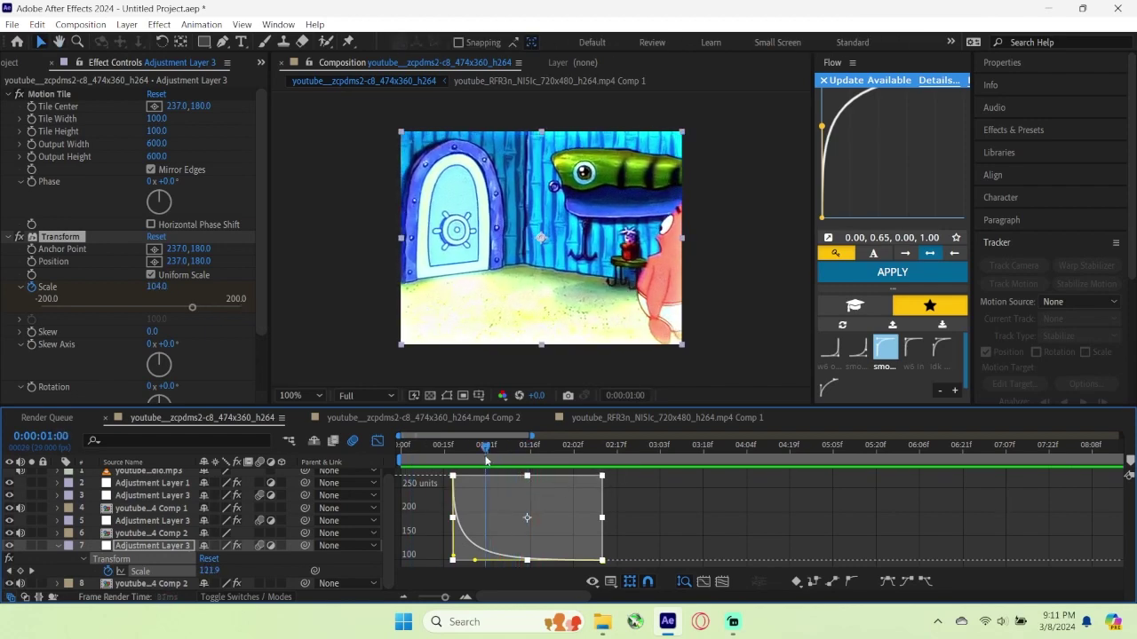
Step: Raise the curve's starting Scale slightly, preview the zoom, and return from the Graph Editor to the layer timeline
key(space)
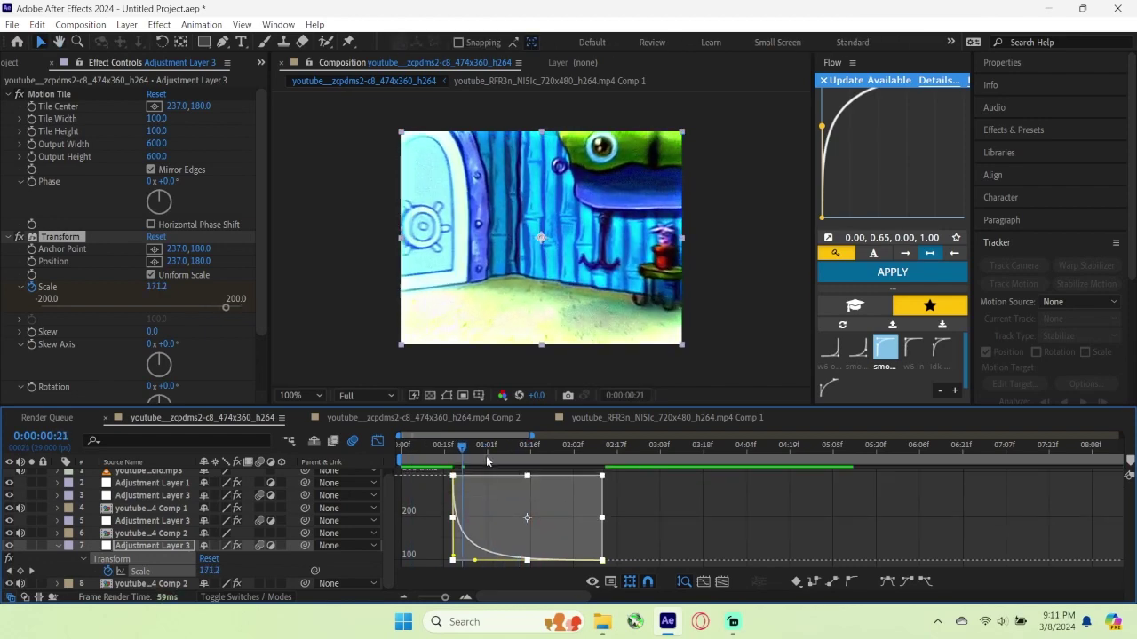
click(442, 447)
key(space)
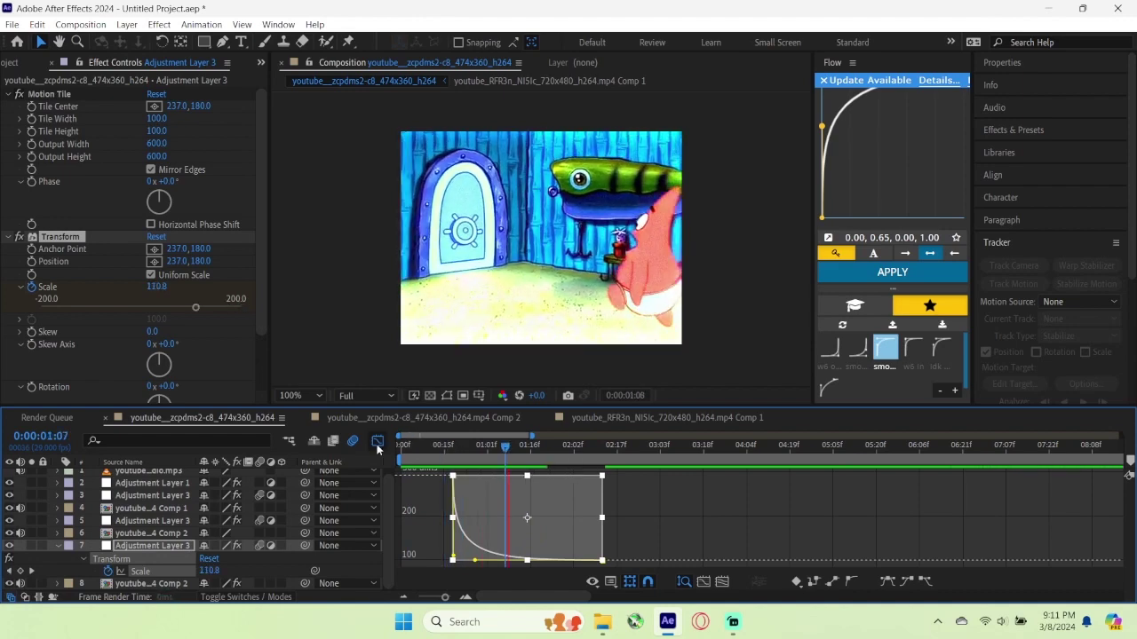
key(shift+F3)
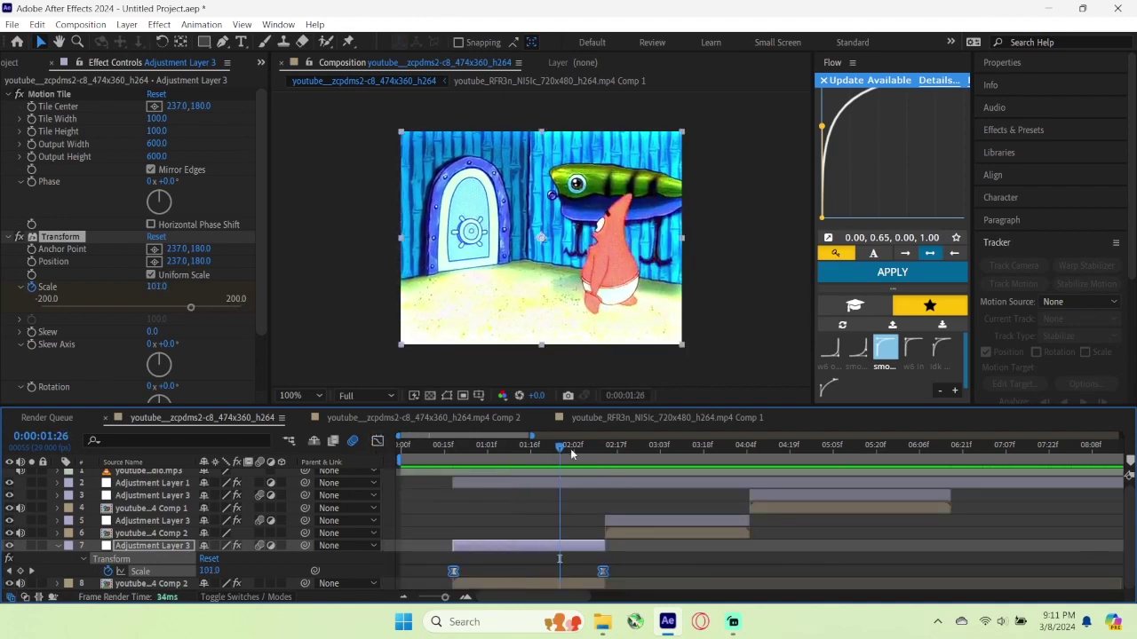
key(space)
Step: Duplicate the Transform effect on the first adjustment piece, reset the copy's values, and reveal the layer's changed properties
click(75, 238)
key(ctrl+d)
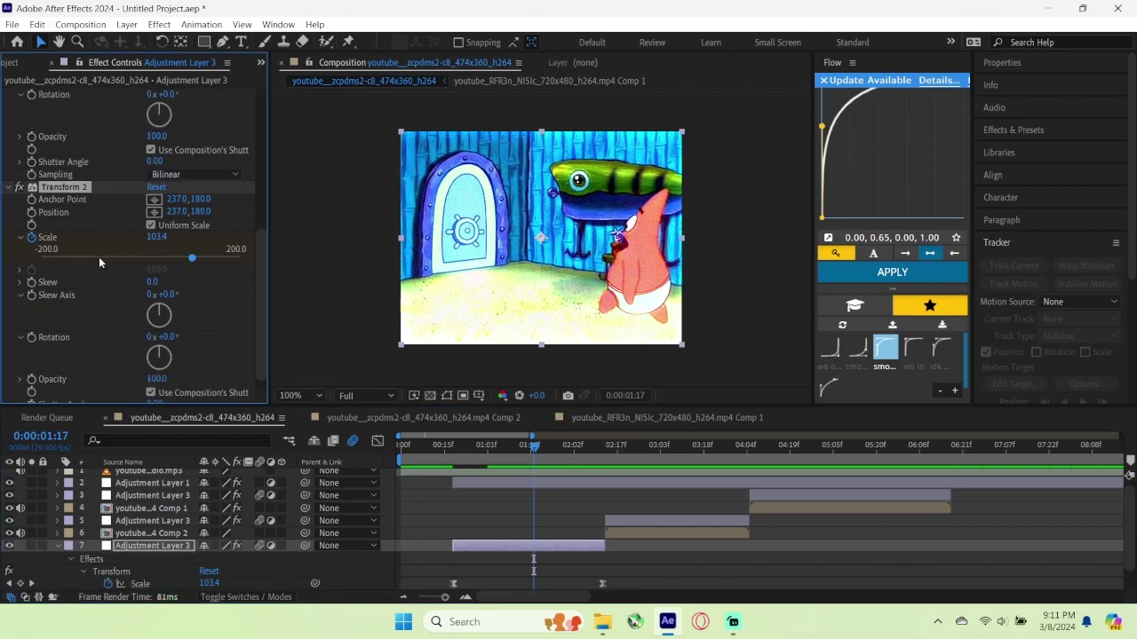
click(156, 187)
key(u)
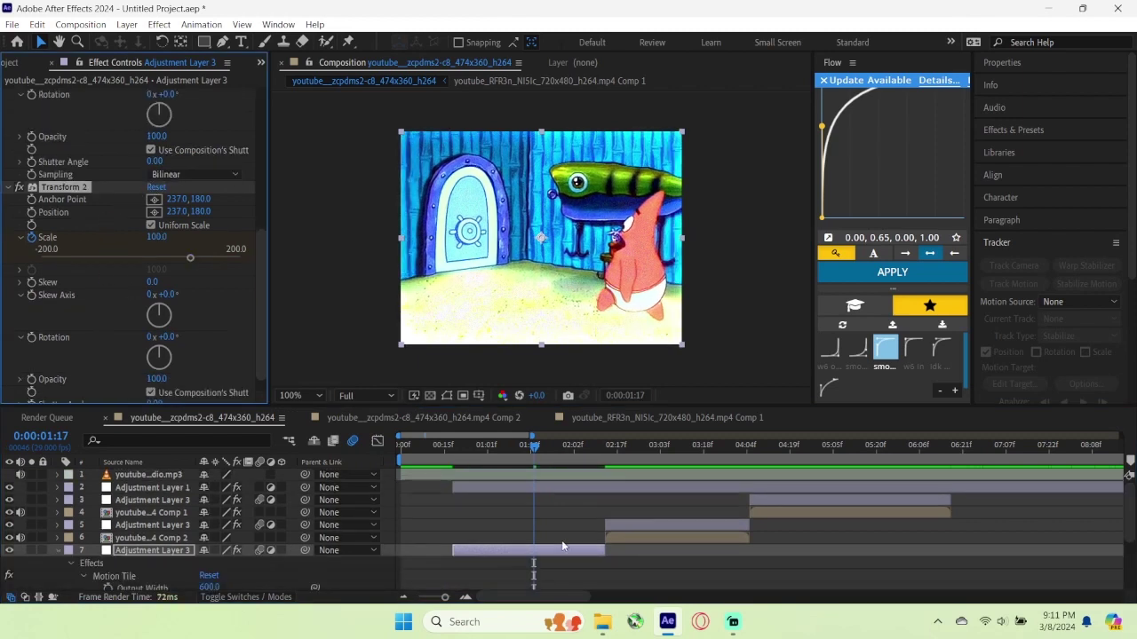
Step: Replace the copied Transform 2 Scale keyframes on the first adjustment piece with a single 100 keyframe at 0:00:01:17
key(u)
drag(432, 568, 649, 588)
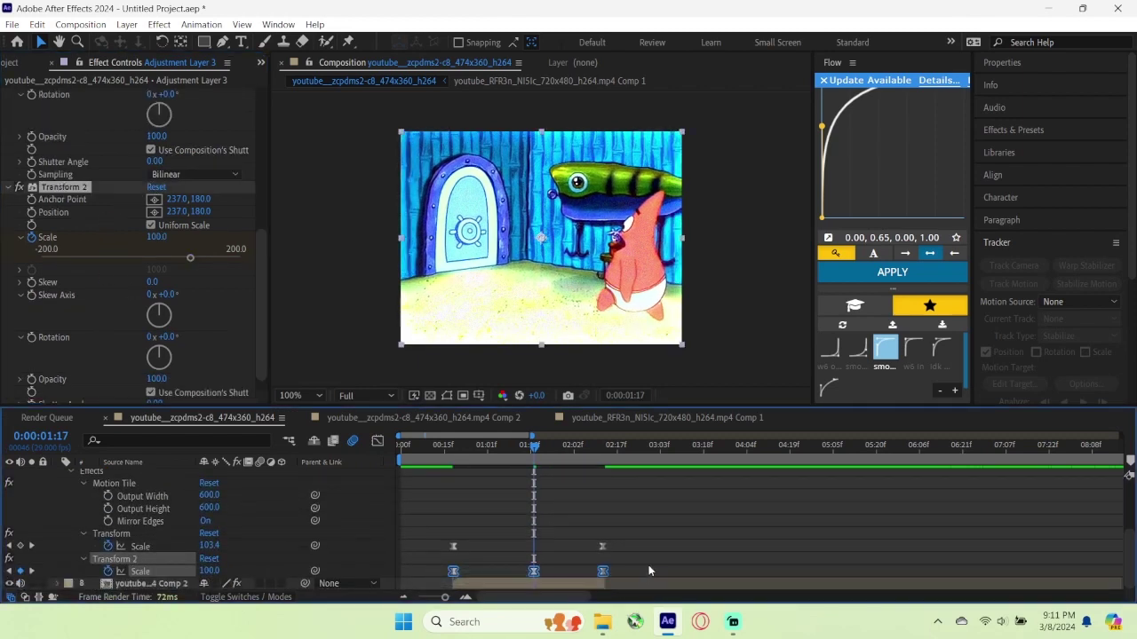
key(Delete)
click(31, 237)
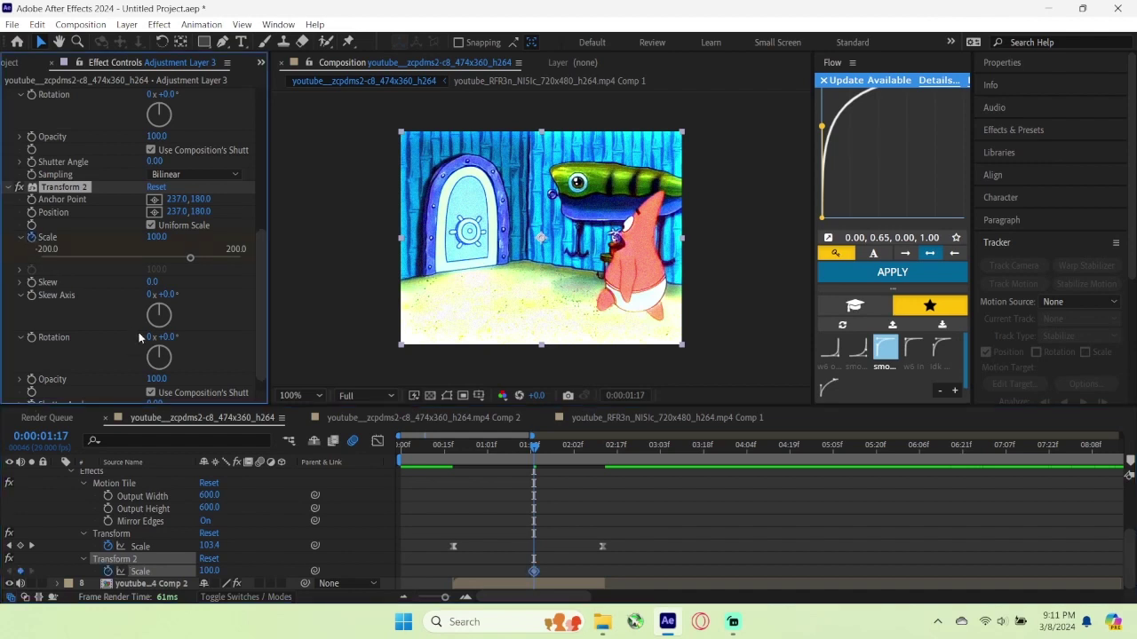
Step: Set Transform 2 Scale to 250 at 0:00:02:12, move the starting keyframe earlier to about 0:00:01:04, and easy-ease both keyframes
key(k)
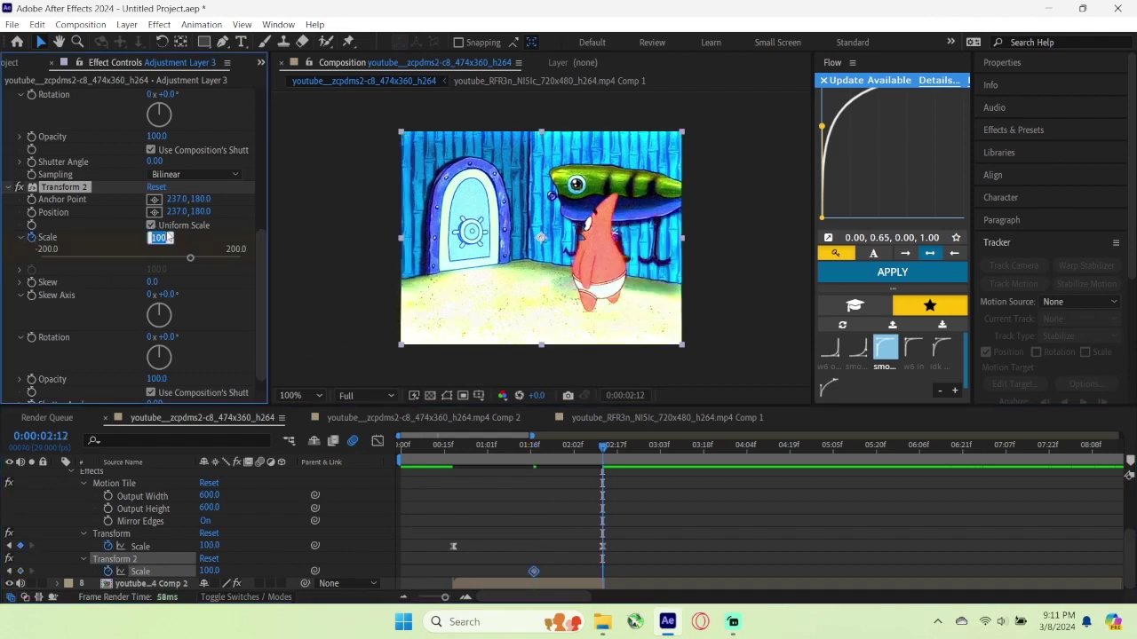
text(250)
click(314, 193)
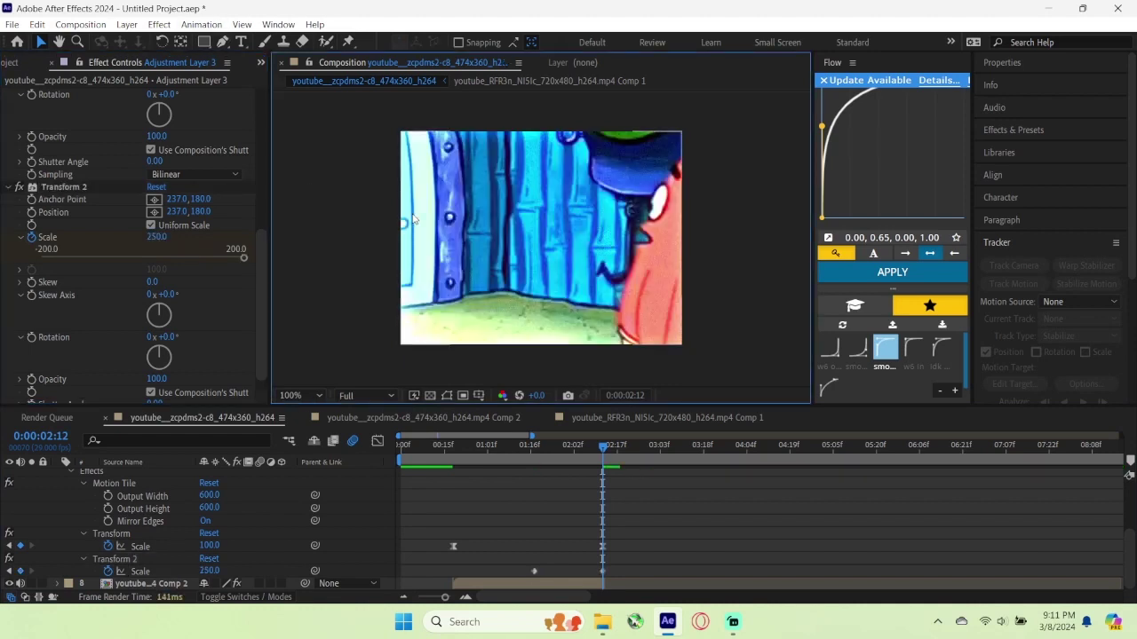
drag(534, 571, 496, 572)
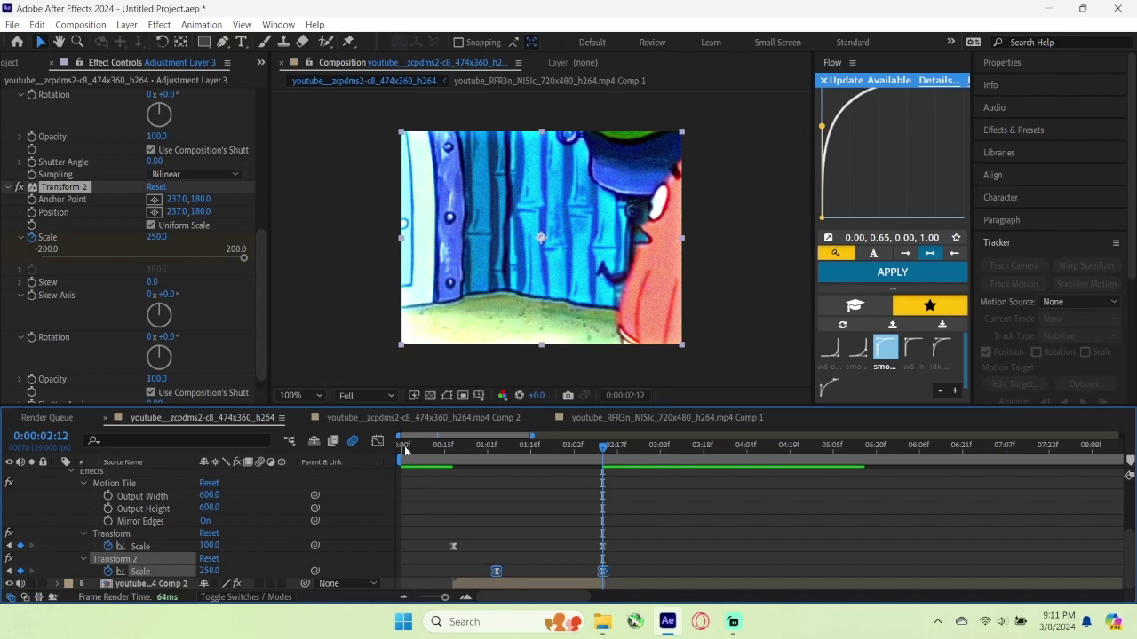
Step: Shape the Transform 2 Scale curve to start slowly and rise steeply at its end, preview it, and leave the Graph Editor
click(377, 442)
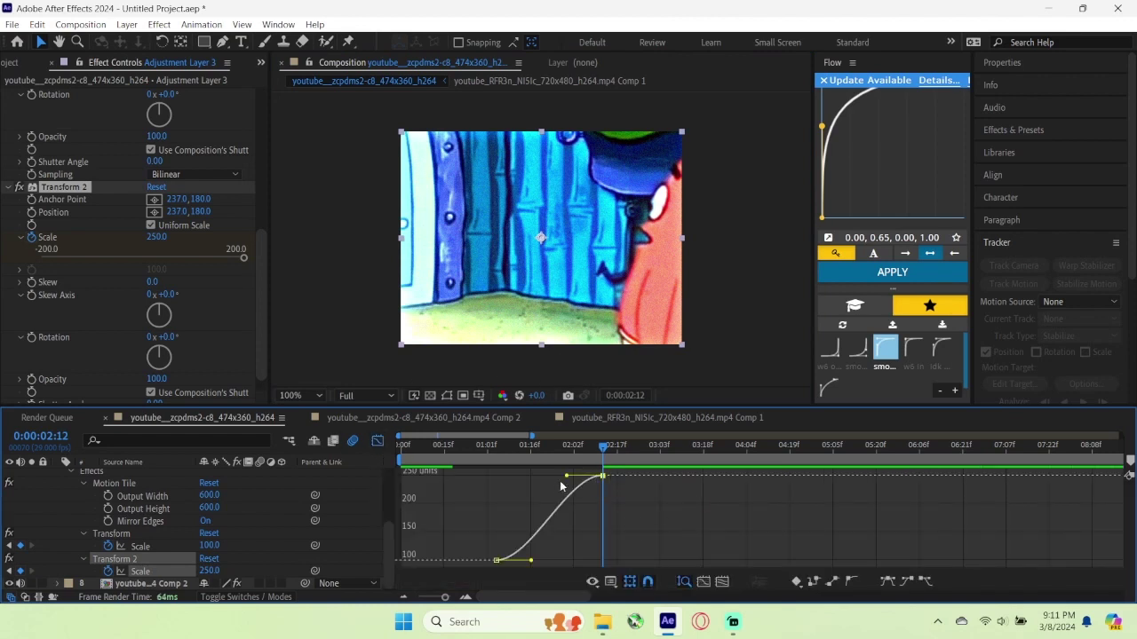
drag(566, 476, 601, 561)
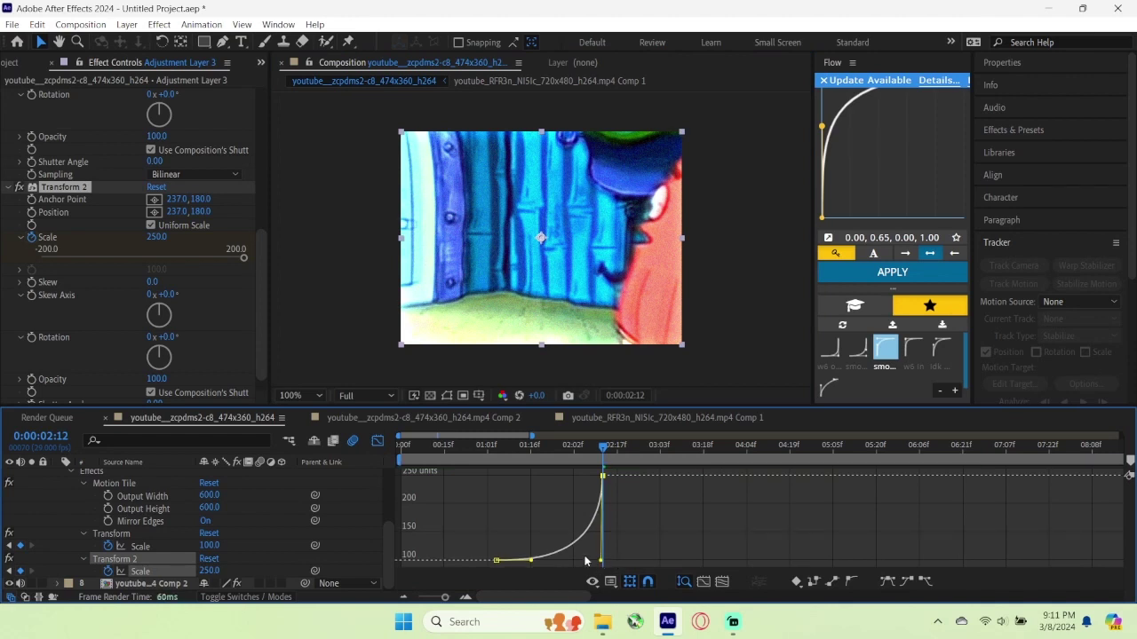
drag(530, 561, 572, 562)
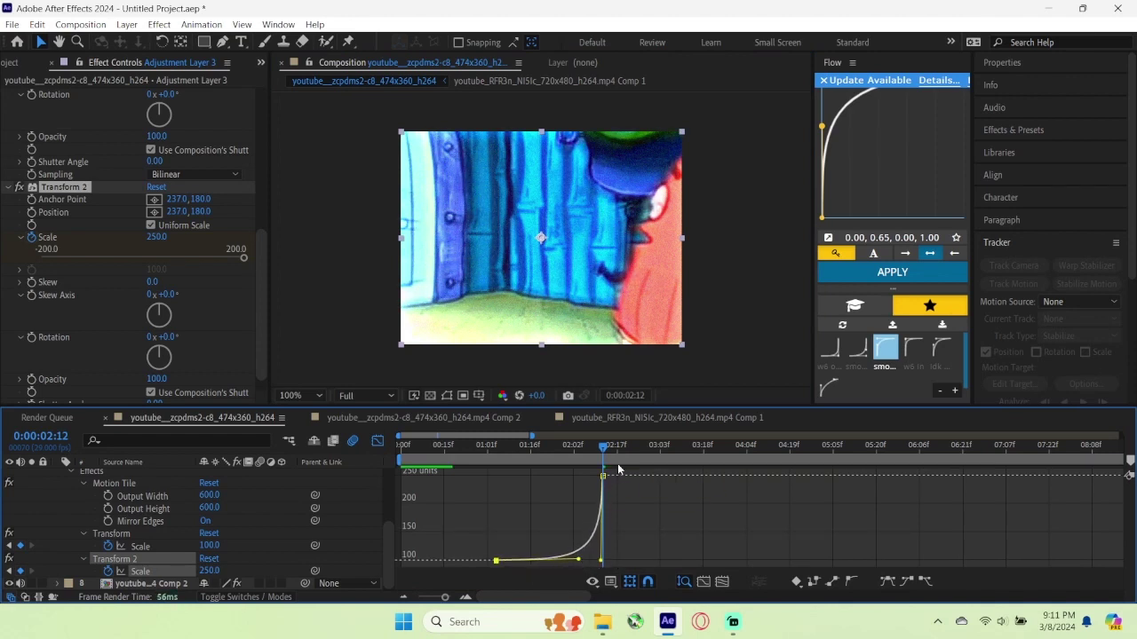
click(496, 461)
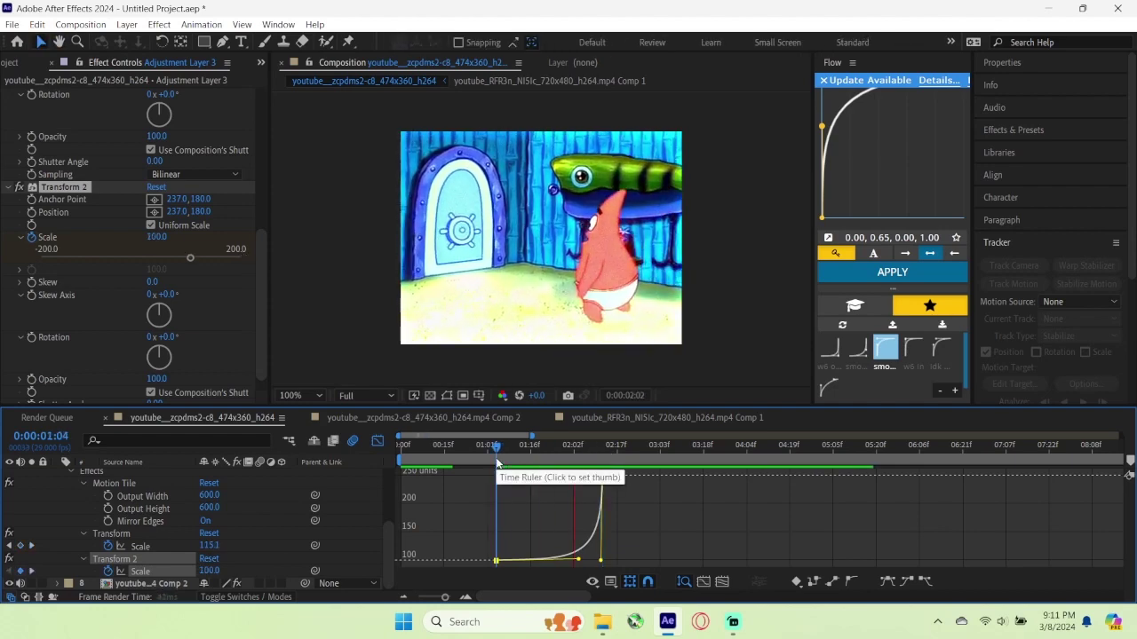
key(space)
drag(624, 446, 366, 474)
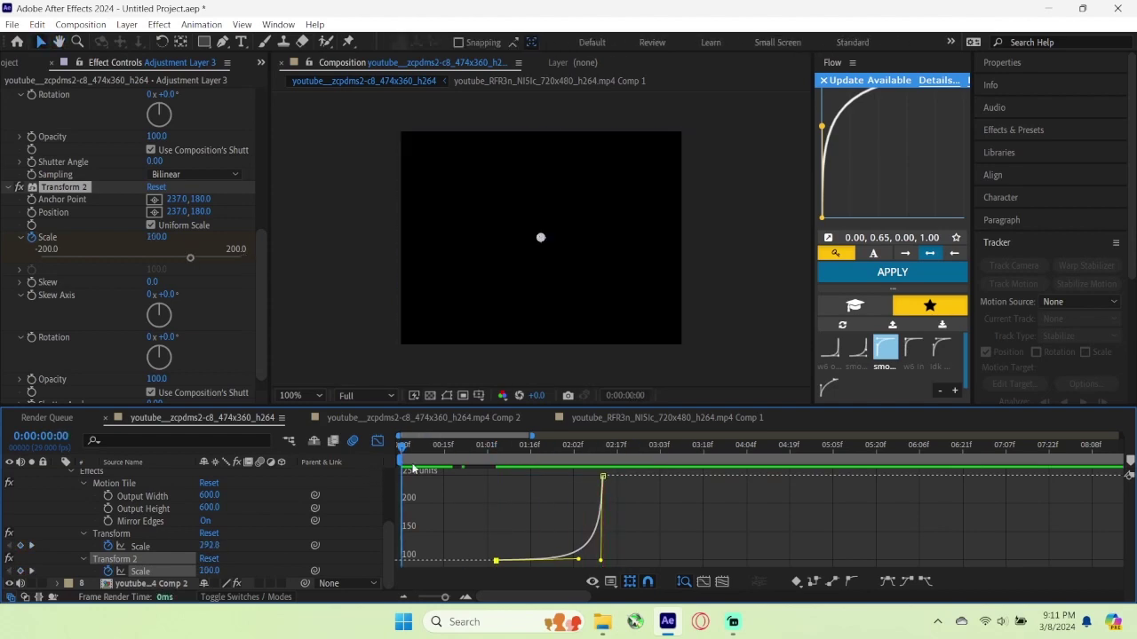
key(space)
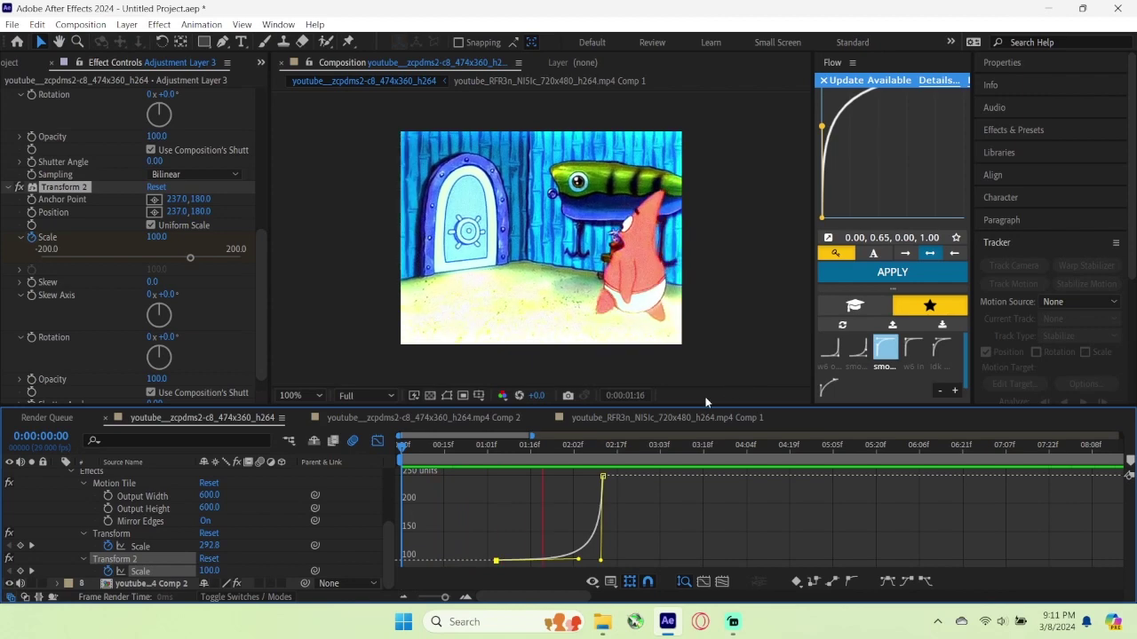
key(shift+F3)
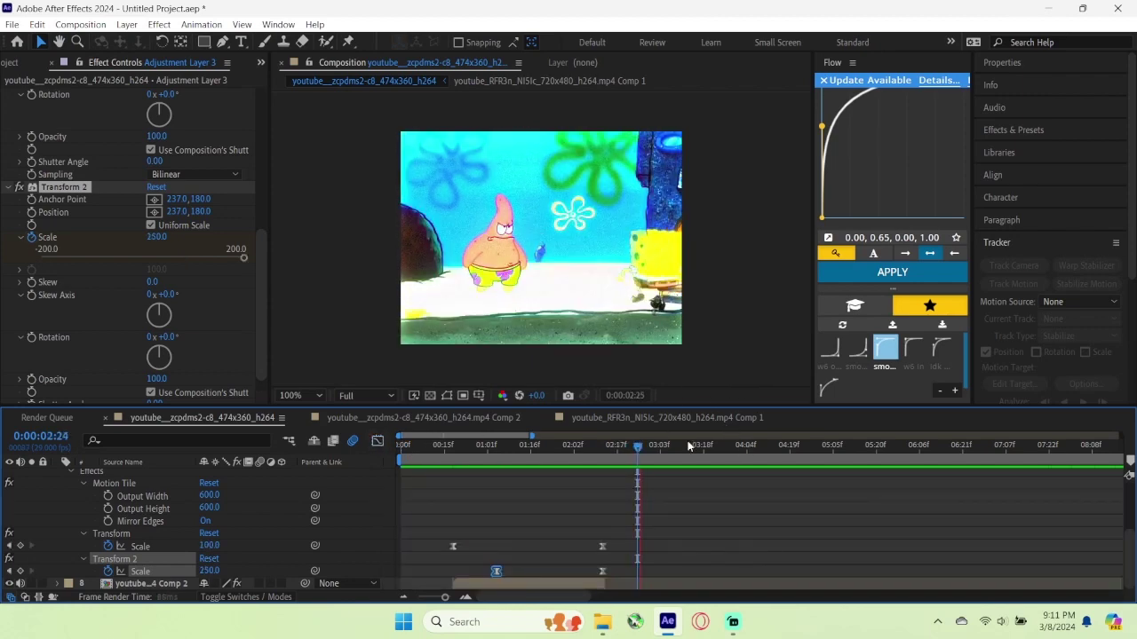
Step: Review the first adjustment piece's Transform Scale keyframes near the cut and collapse its layer properties
drag(688, 446, 604, 453)
scroll(627, 474, up, 2)
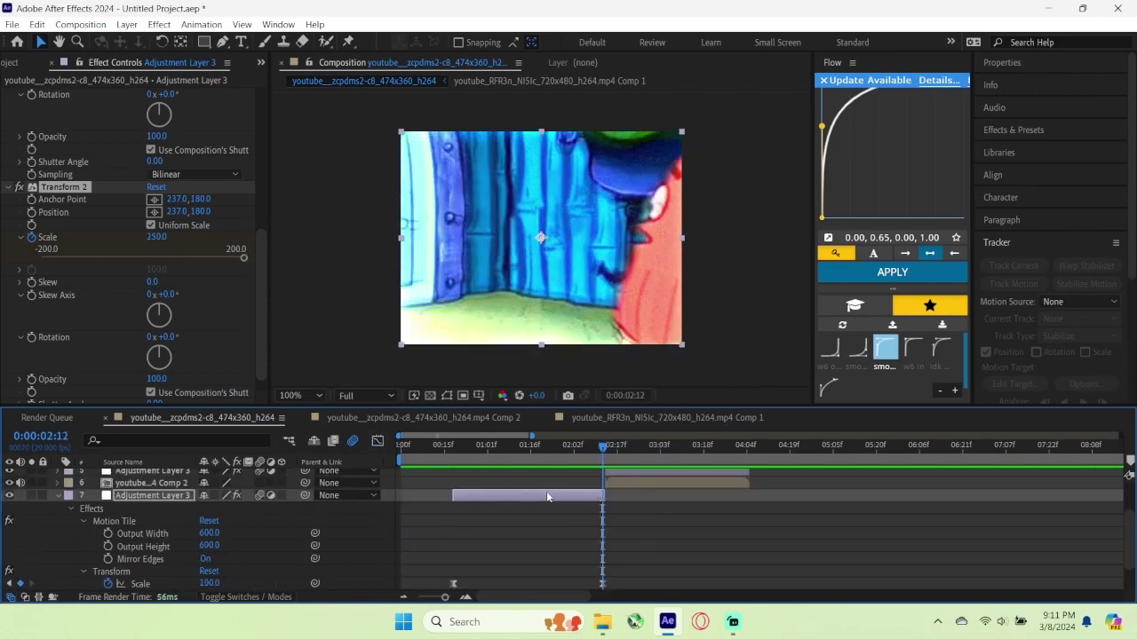
click(49, 497)
scroll(559, 511, up, 2)
scroll(417, 541, down, 3)
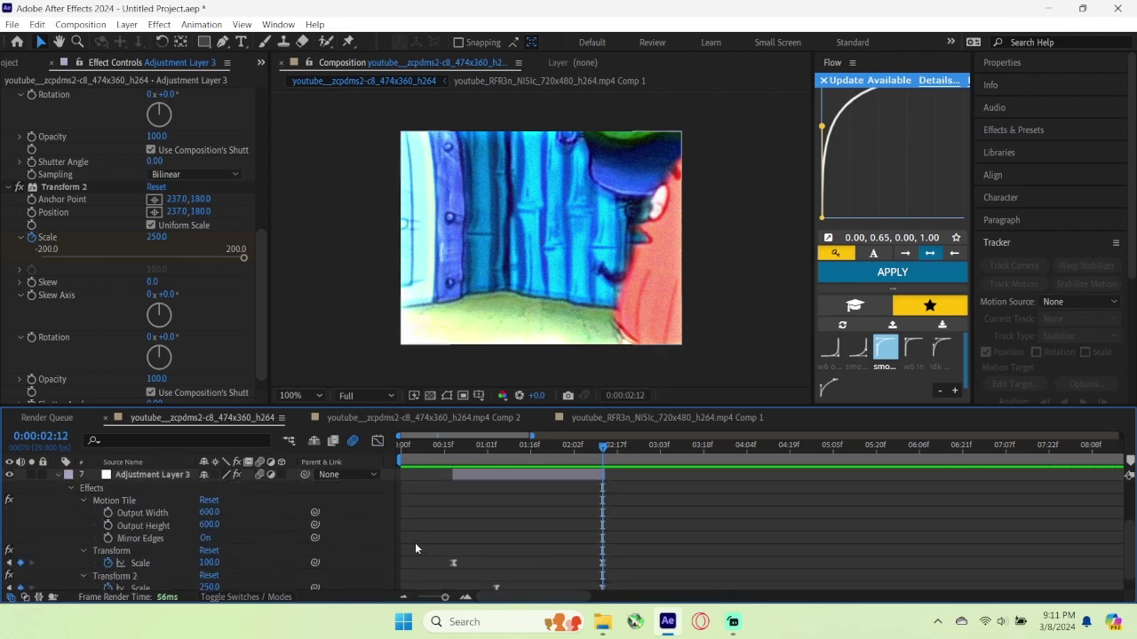
drag(392, 526, 698, 552)
scroll(653, 516, up, 2)
scroll(601, 522, down, 2)
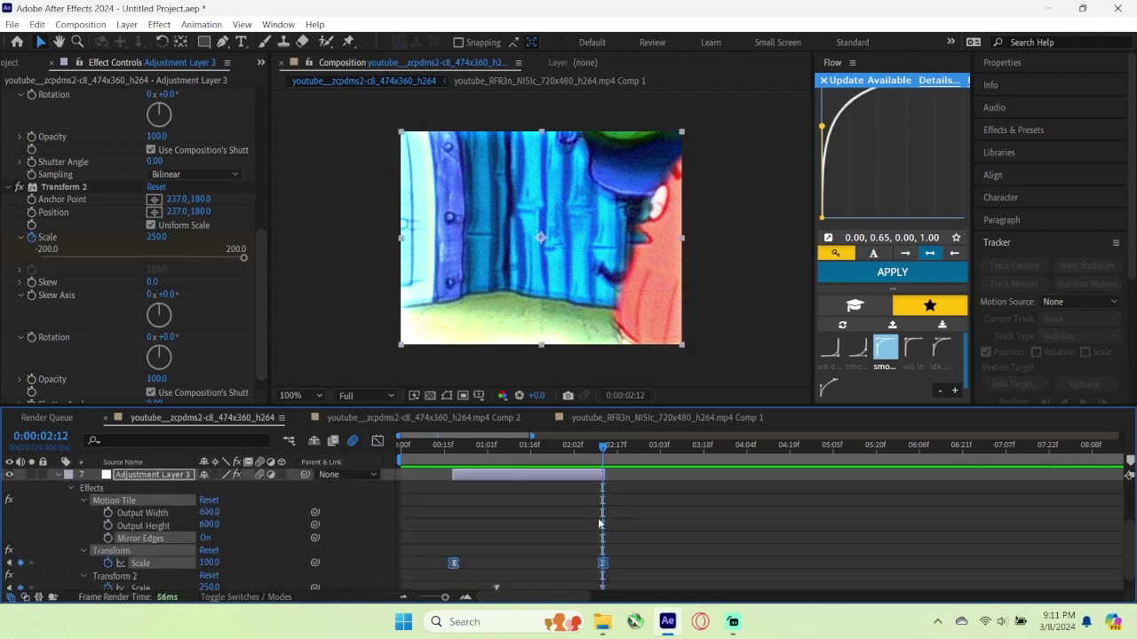
scroll(106, 494, up, 1)
click(58, 495)
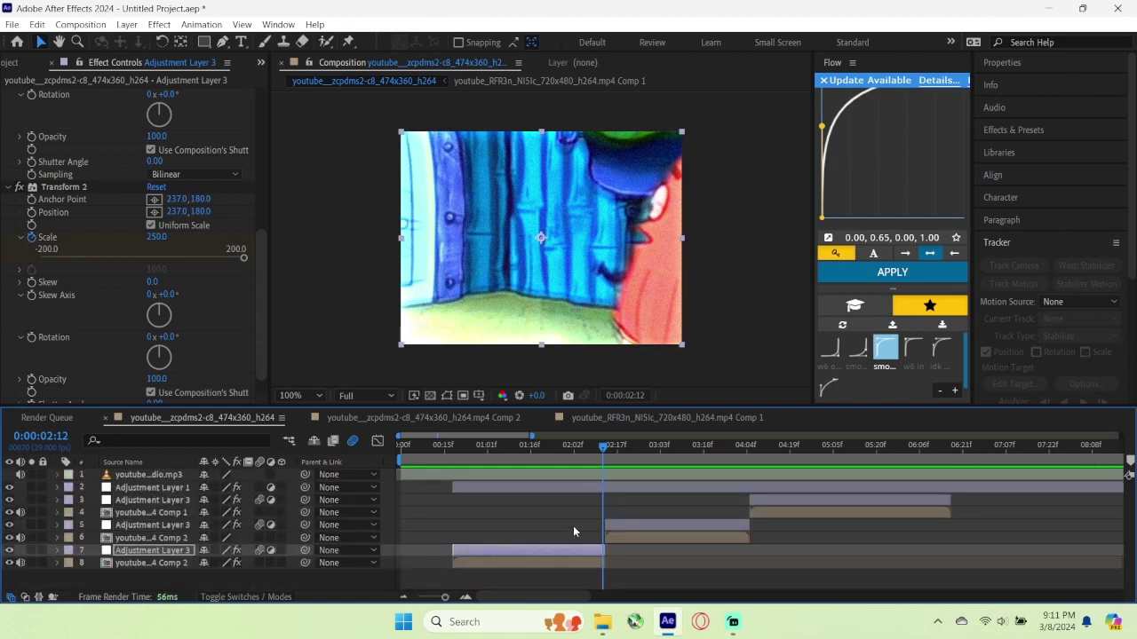
Step: Keyframe the Transform Scale at 60 on the second adjustment piece's first frame, 0:00:02:13
drag(613, 449, 605, 457)
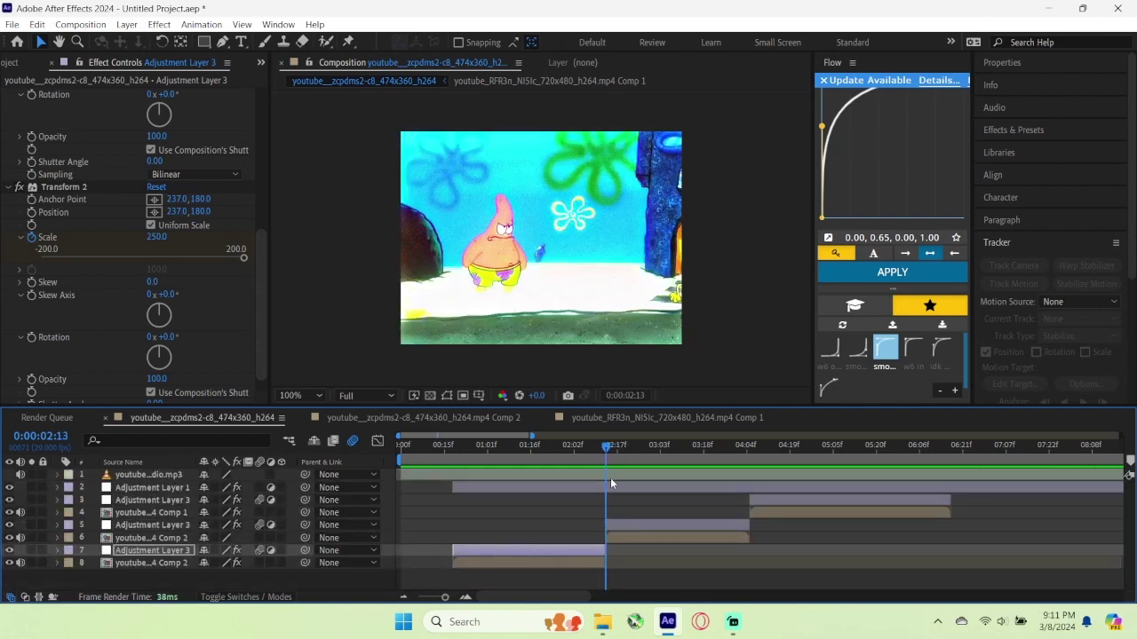
click(629, 525)
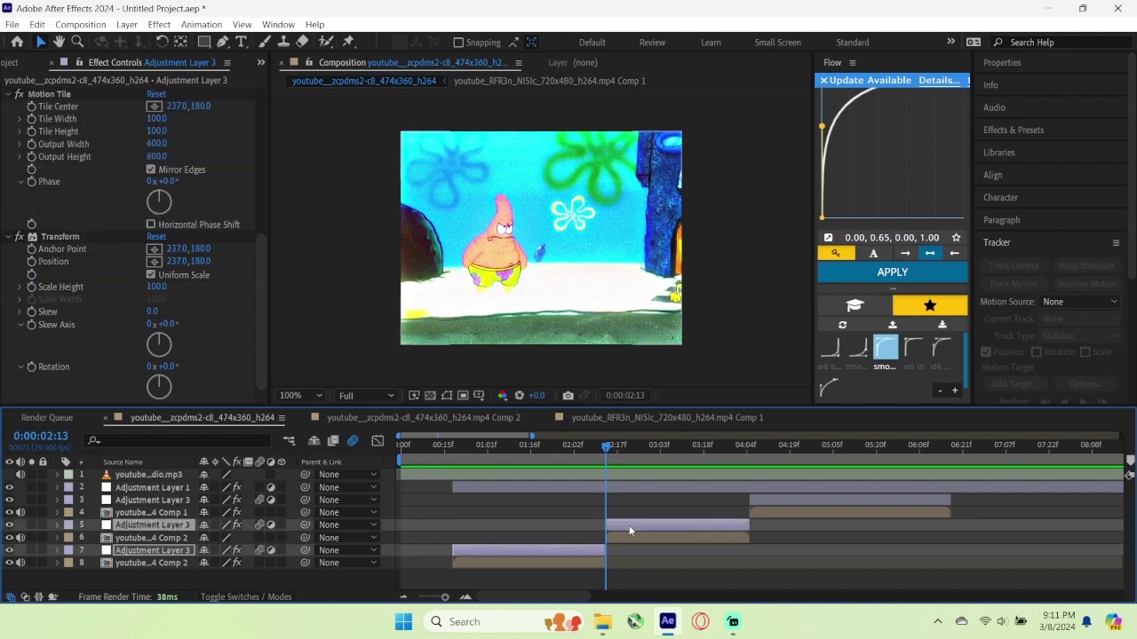
click(31, 288)
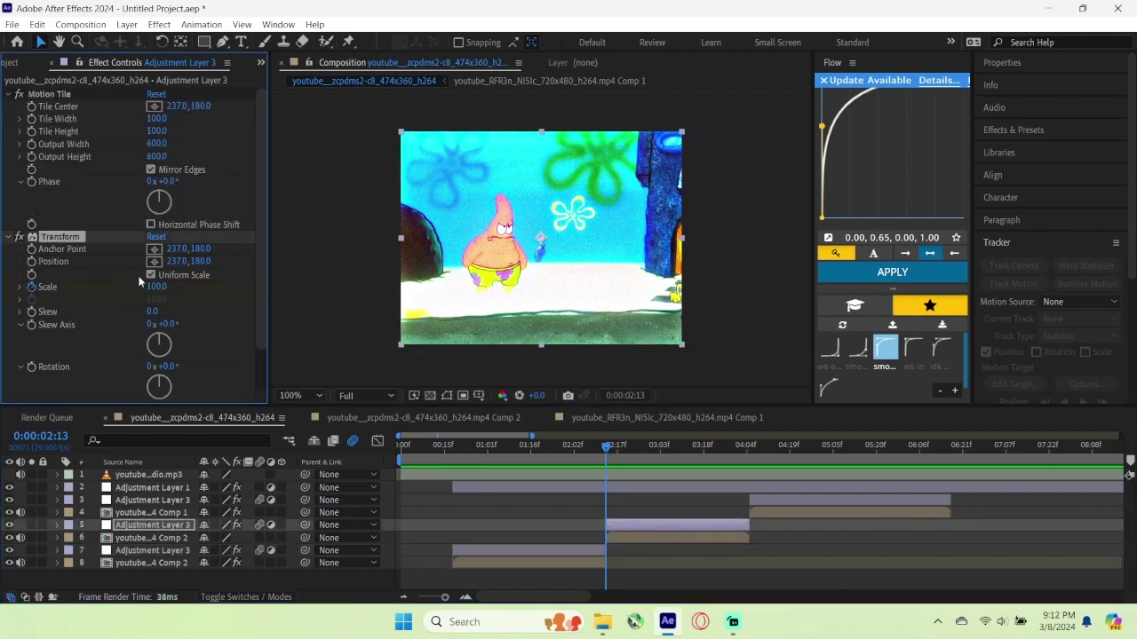
mouse_move(155, 286)
mouse_down()
mouse_move(126, 288)
mouse_move(135, 289)
mouse_up()
click(158, 287)
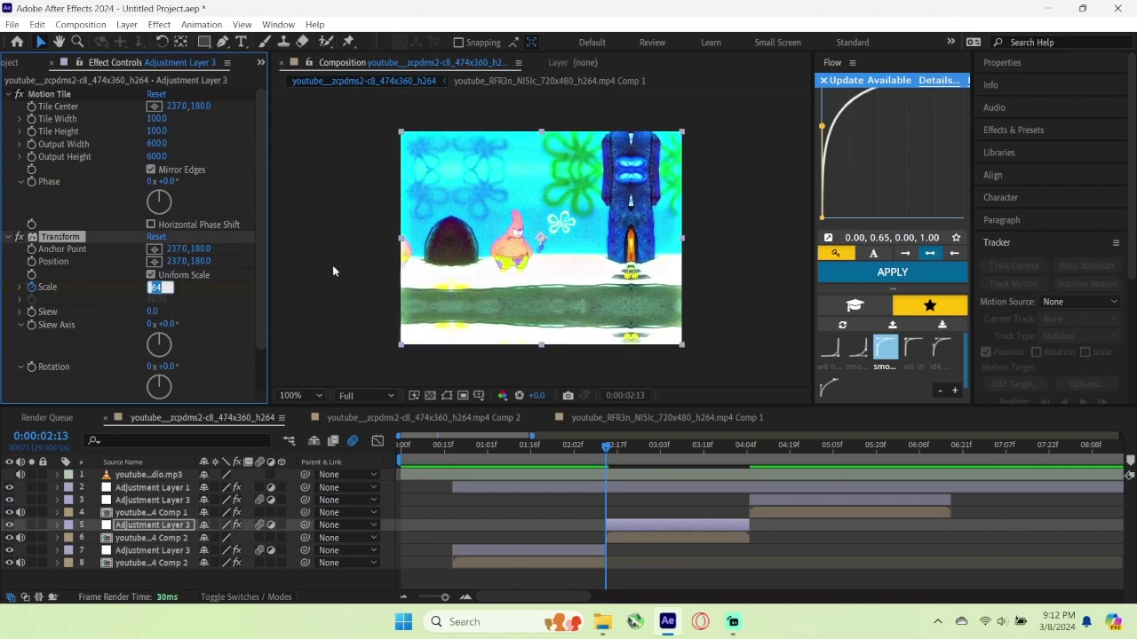
click(533, 327)
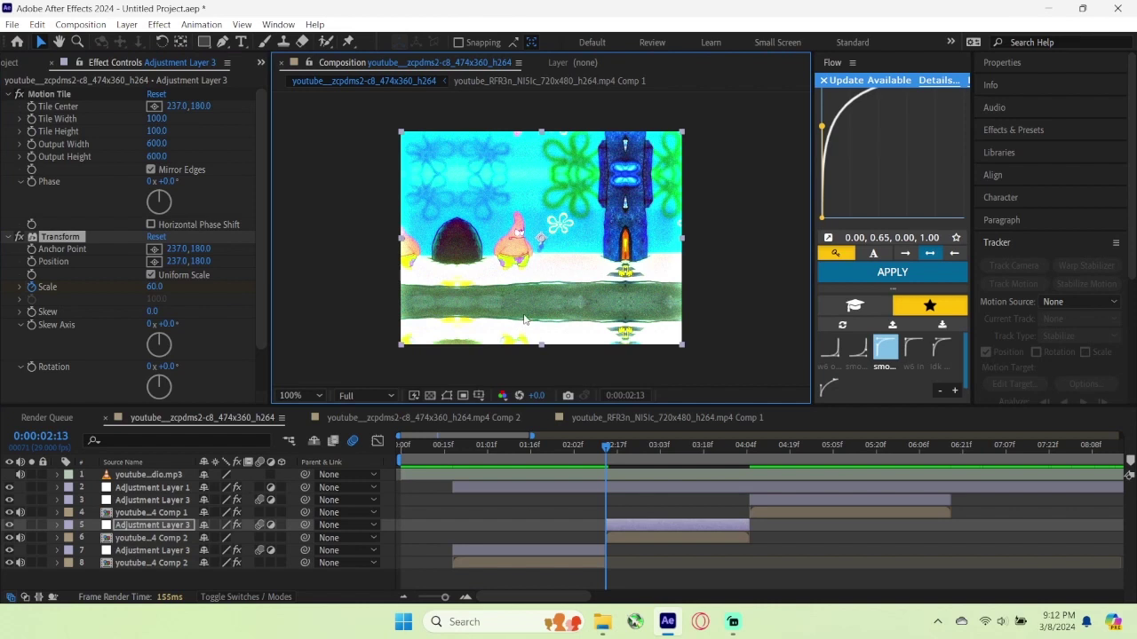
Step: Reveal the second piece's keyframes and set its Transform Scale to 100 on the last frame, 0:00:04:04
key(u)
key(o)
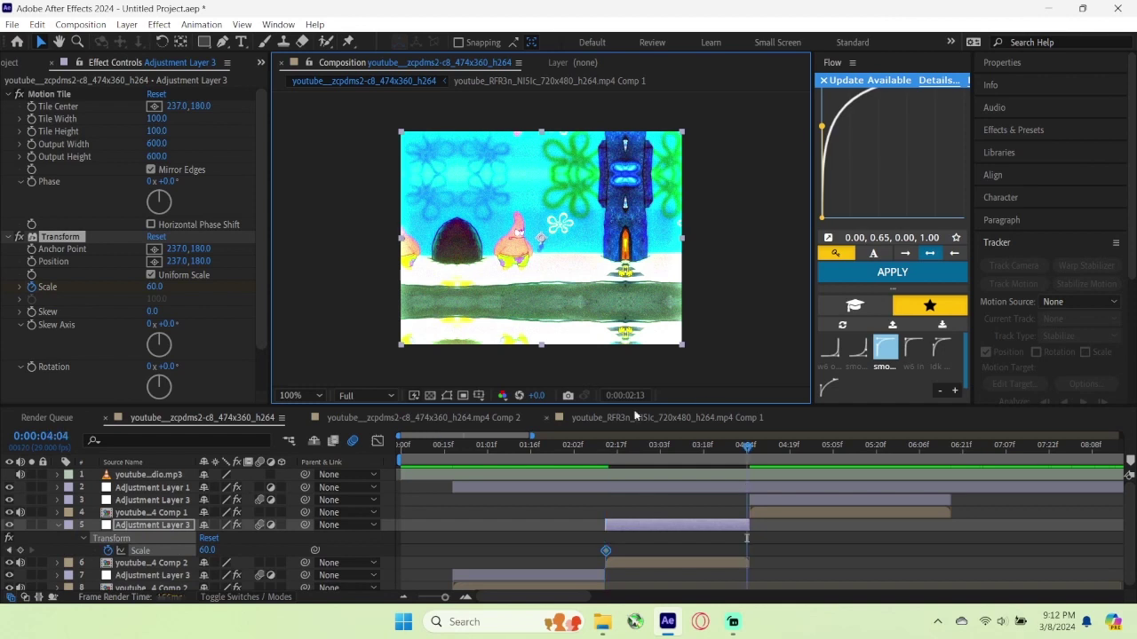
click(155, 287)
text(1)
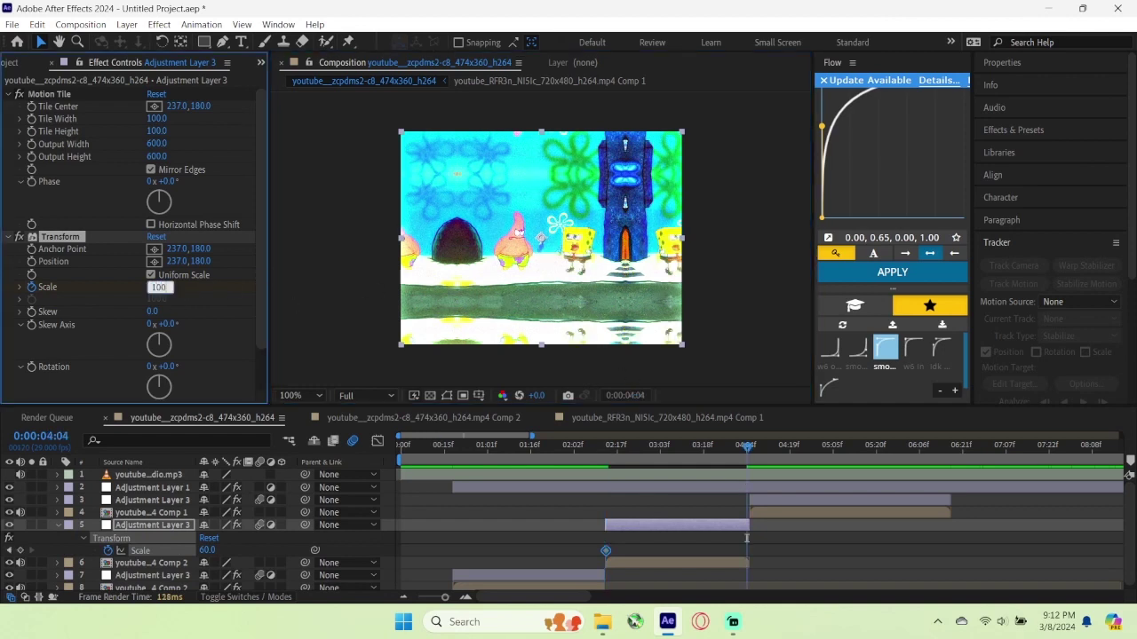
text(00)
key(Return)
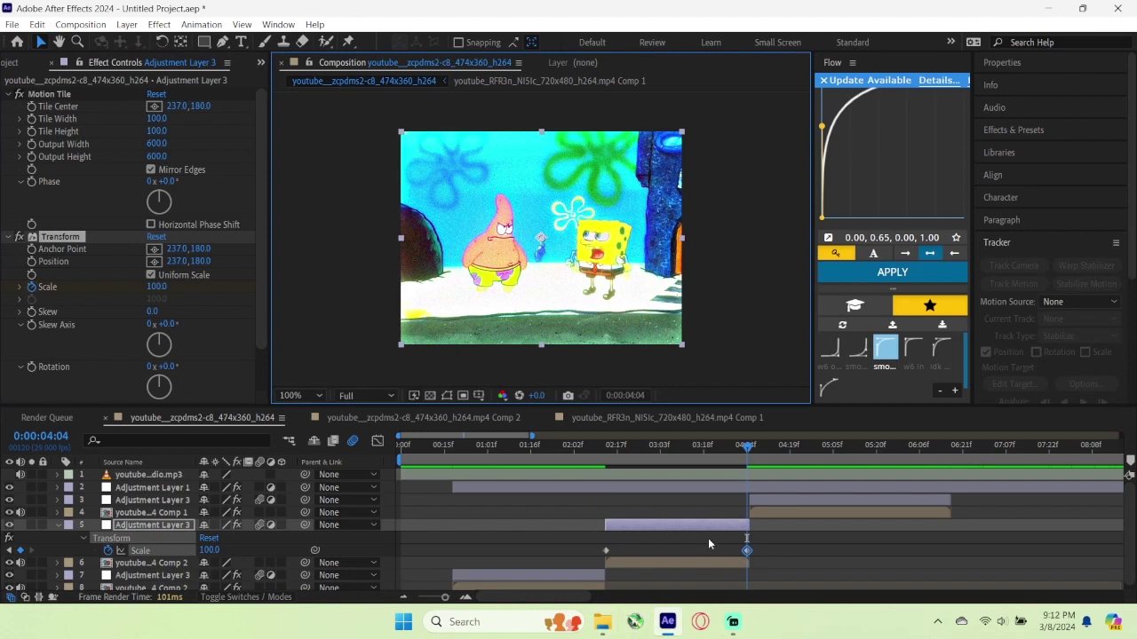
Step: Easy-ease the second piece's Scale keyframes, shape the curve to rise steeply and level off, preview it, and leave the Graph Editor
drag(588, 542, 771, 573)
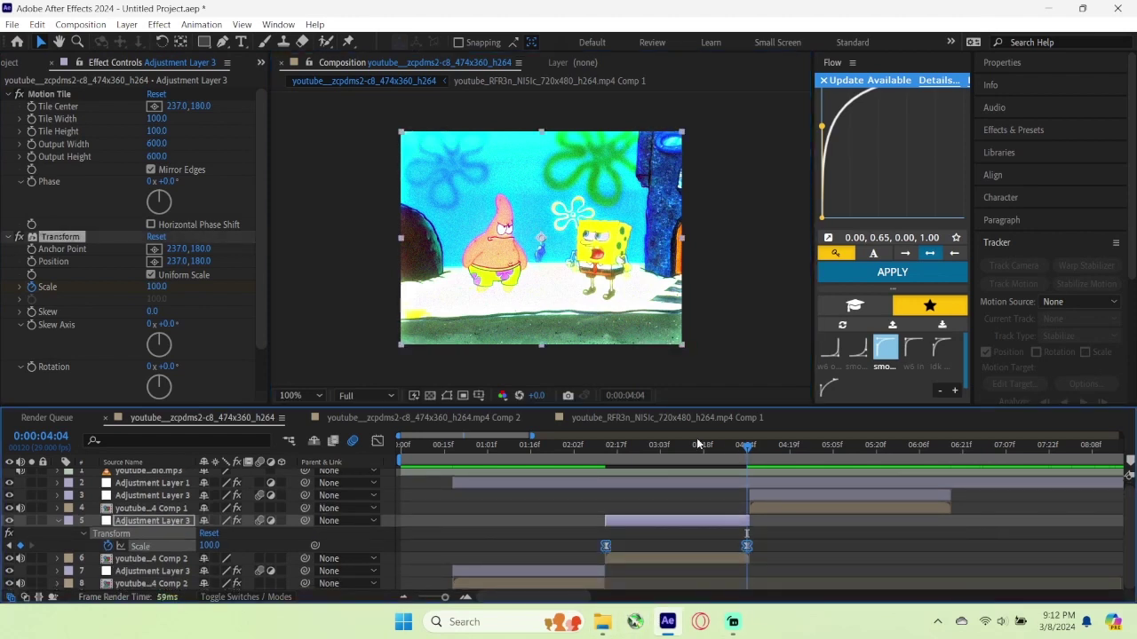
click(378, 440)
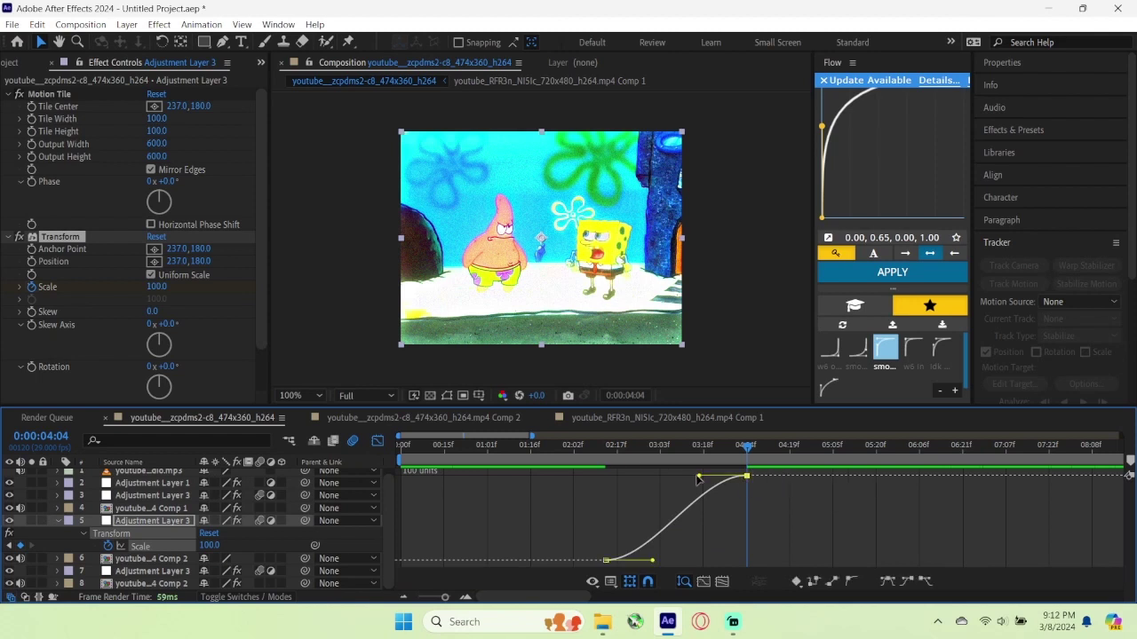
drag(699, 476, 604, 476)
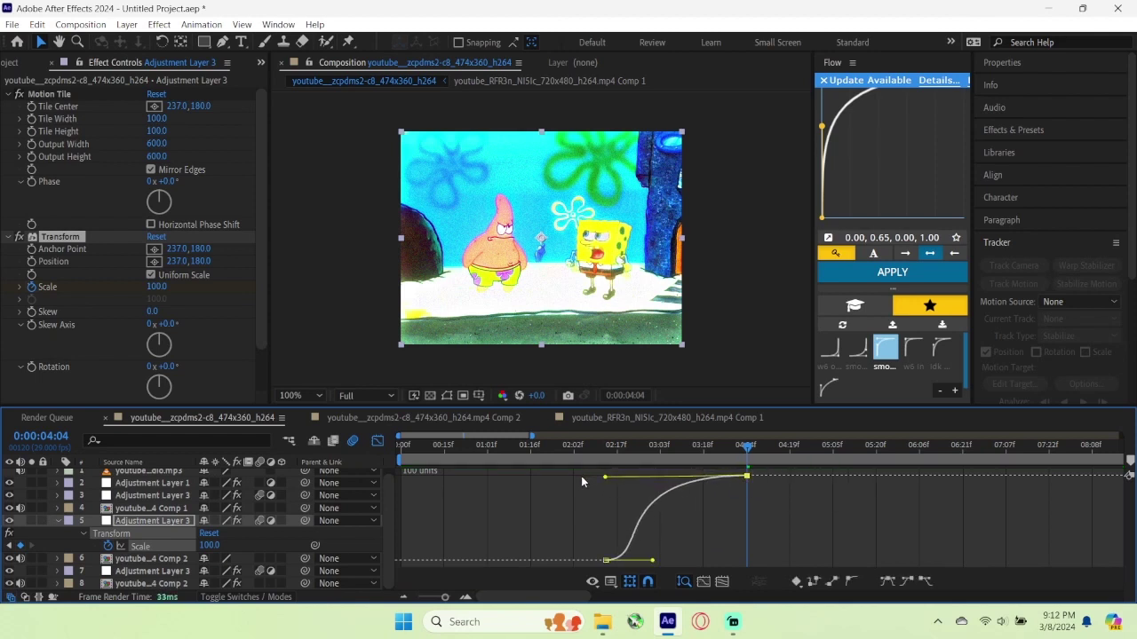
drag(652, 563, 548, 501)
drag(737, 456, 536, 451)
key(space)
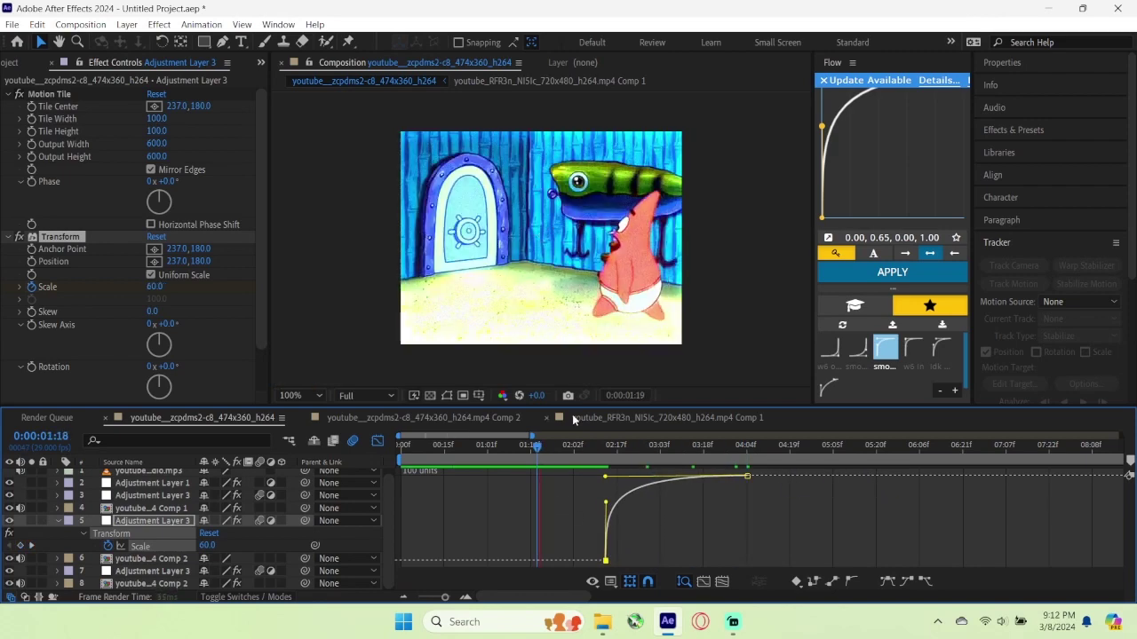
key(space)
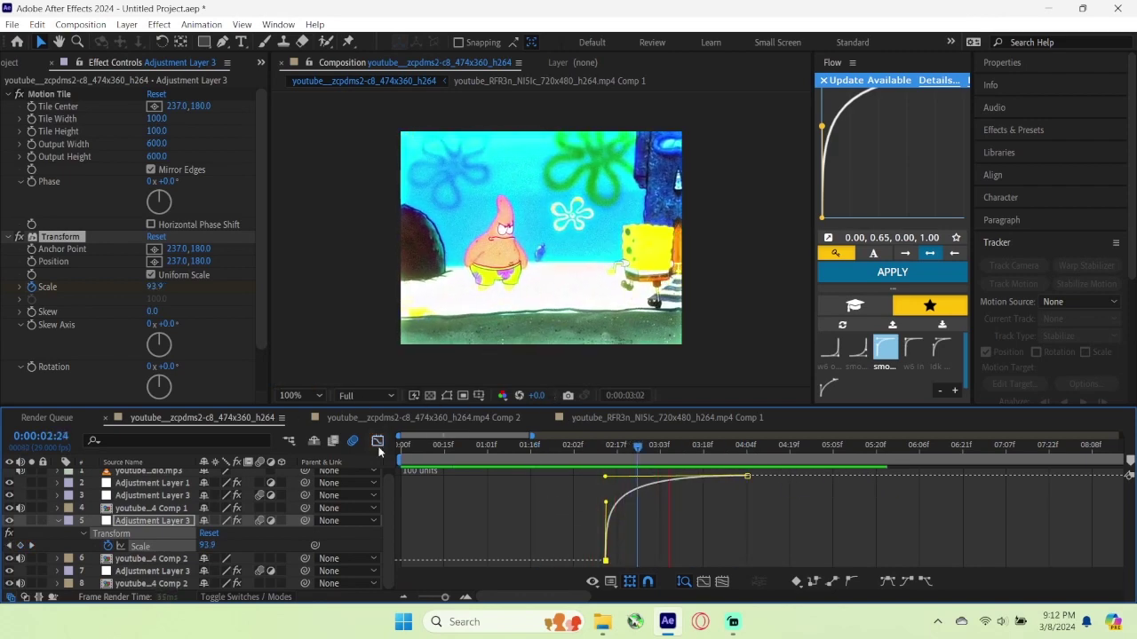
click(377, 440)
Step: Play back the transition between the first and second clips several times to examine the zoom
click(482, 465)
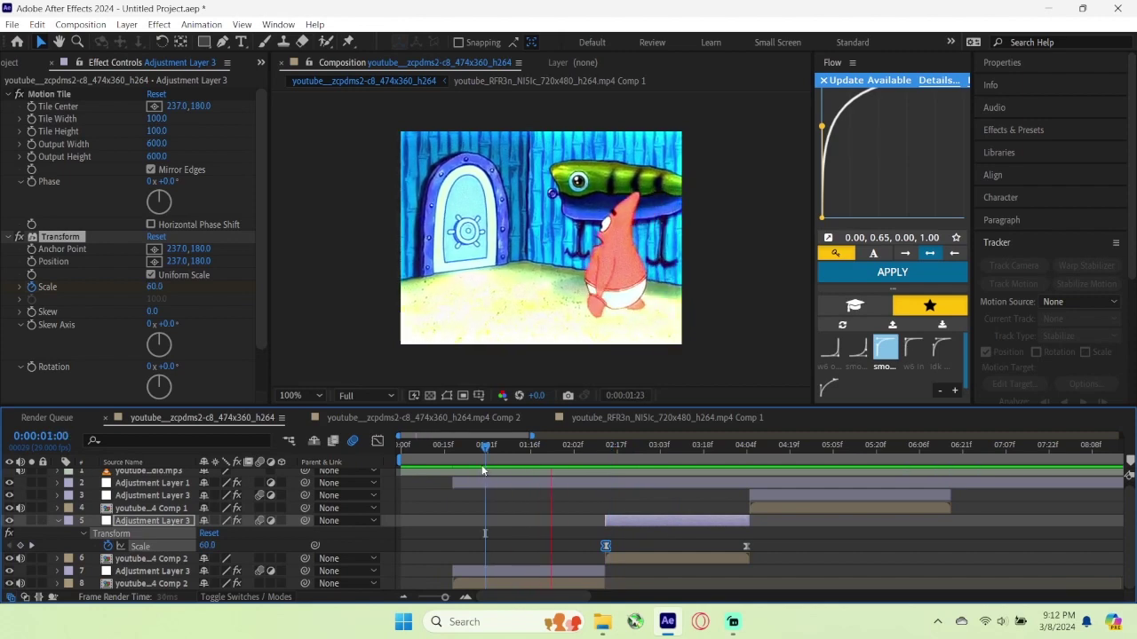
click(641, 469)
drag(642, 469, 582, 451)
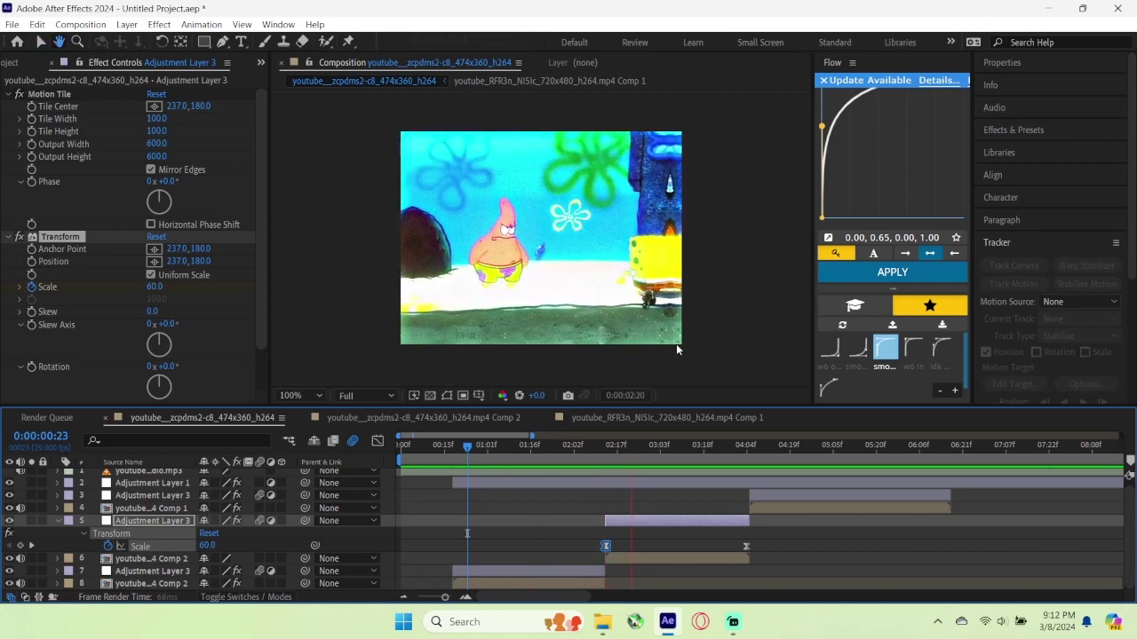
key(space)
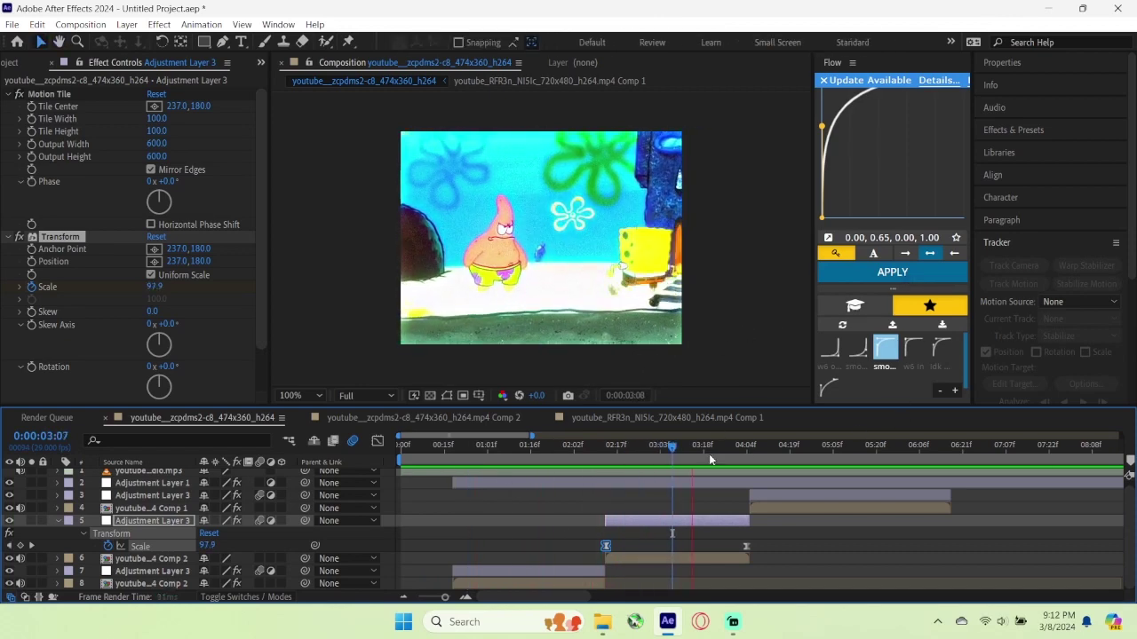
drag(709, 453, 449, 514)
key(space)
key(space)
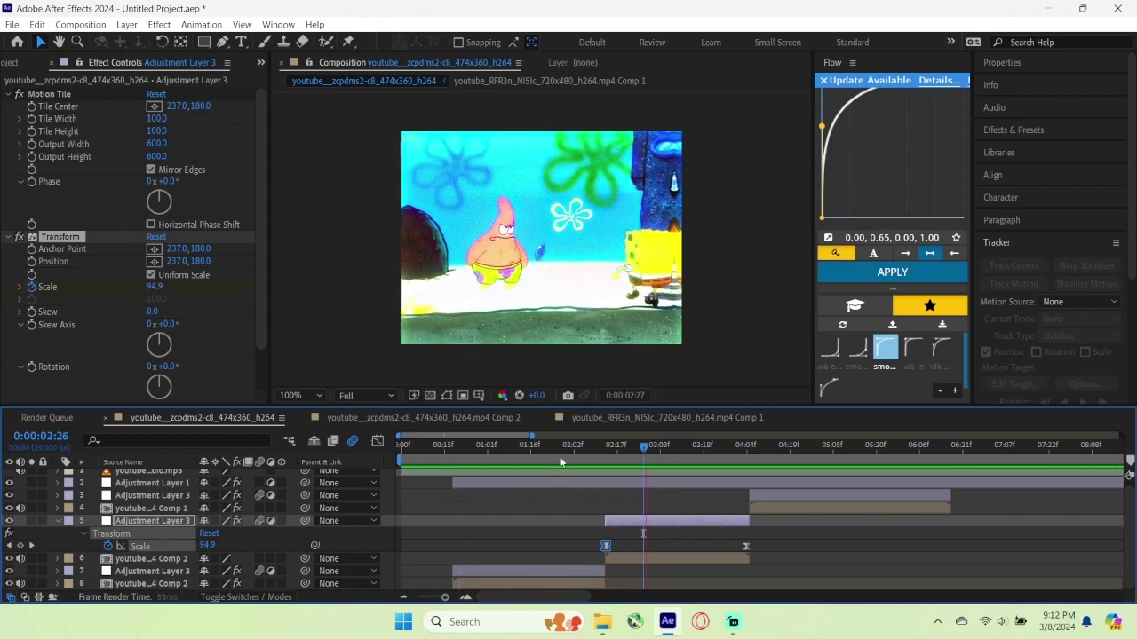
Step: At 0:00:03:09, duplicate the second adjustment piece's Transform effect and delete the Scale keyframes copied with it
click(681, 448)
drag(680, 448, 677, 451)
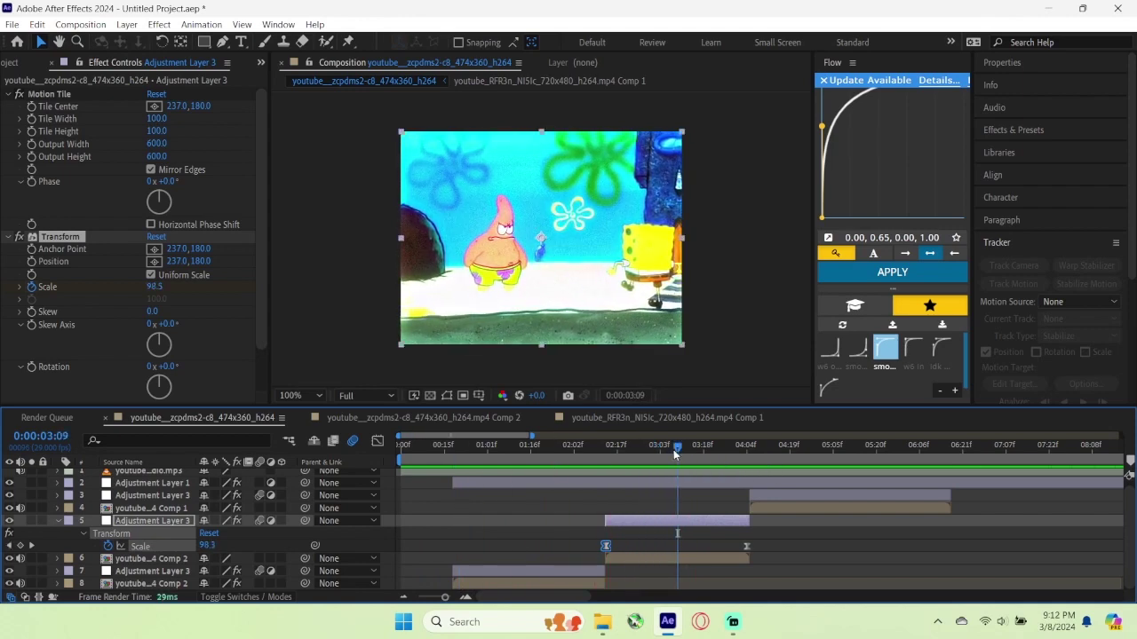
right_click(77, 238)
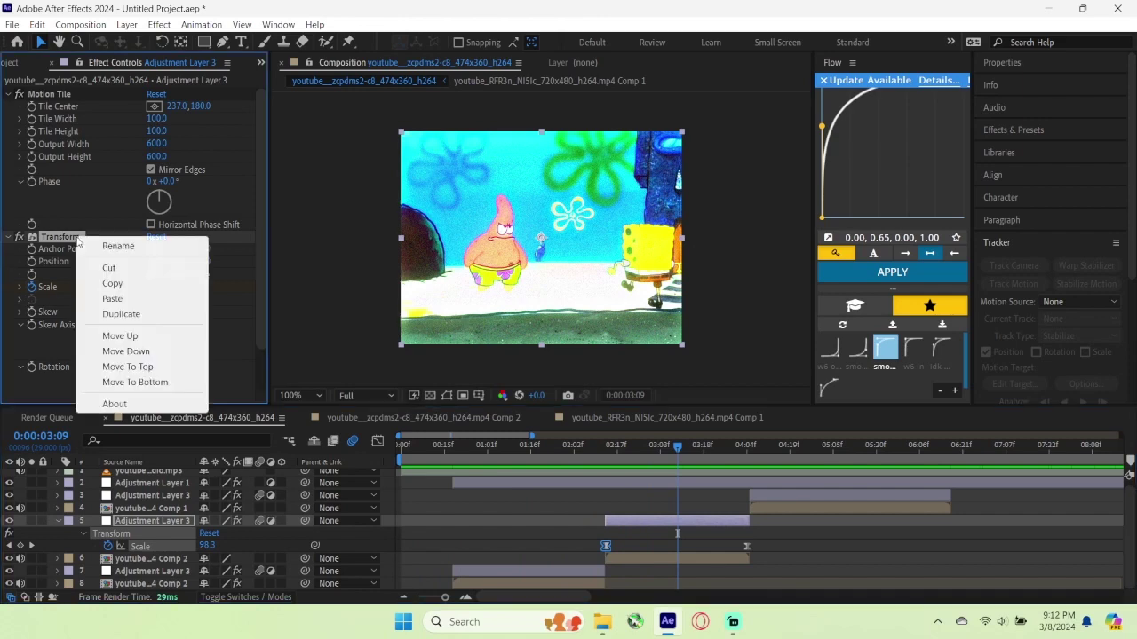
click(124, 312)
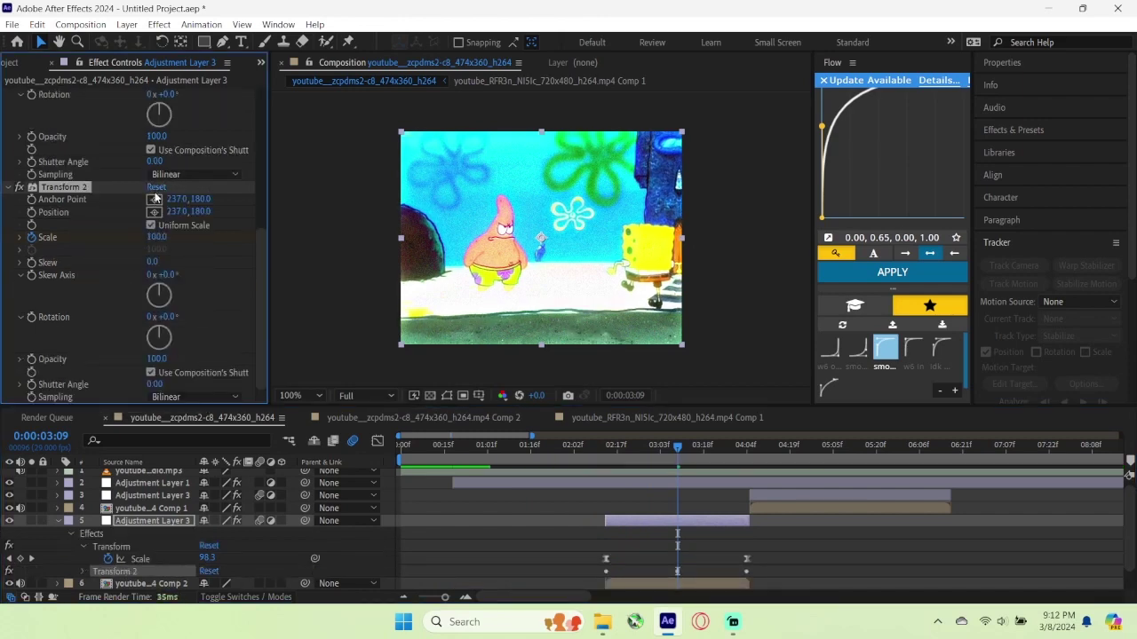
key(u)
key(u)
scroll(657, 533, down, 3)
drag(587, 542, 959, 565)
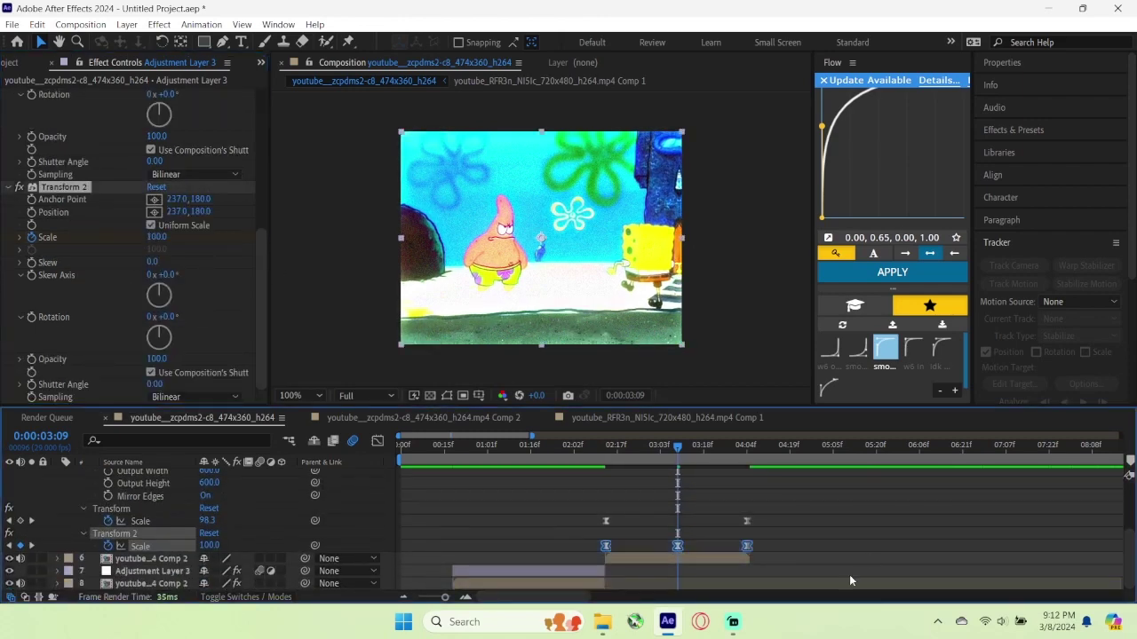
key(Delete)
Step: Keyframe the duplicate Transform's Scale at 100 at 0:00:03:09 and at 60 on the piece's last frame, 0:00:04:04
click(33, 239)
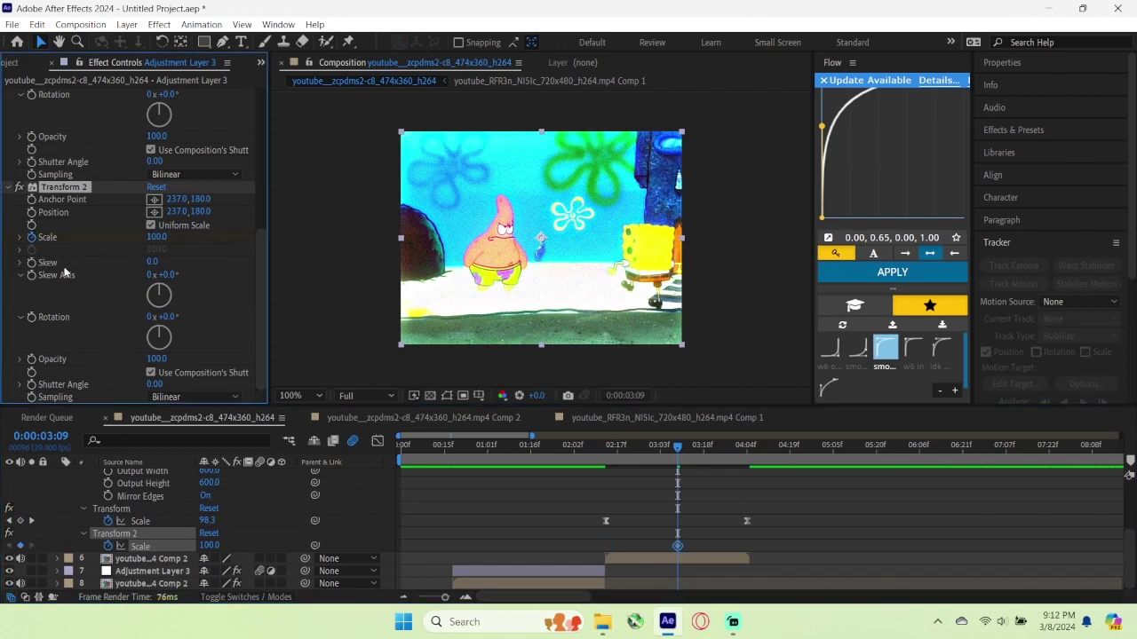
key(k)
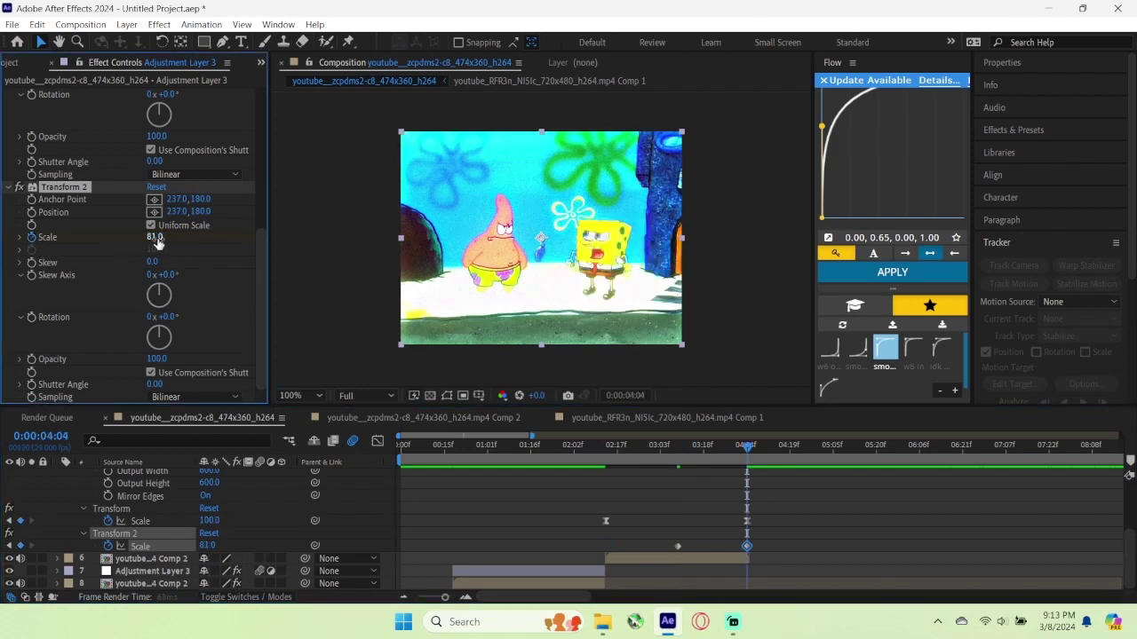
click(156, 238)
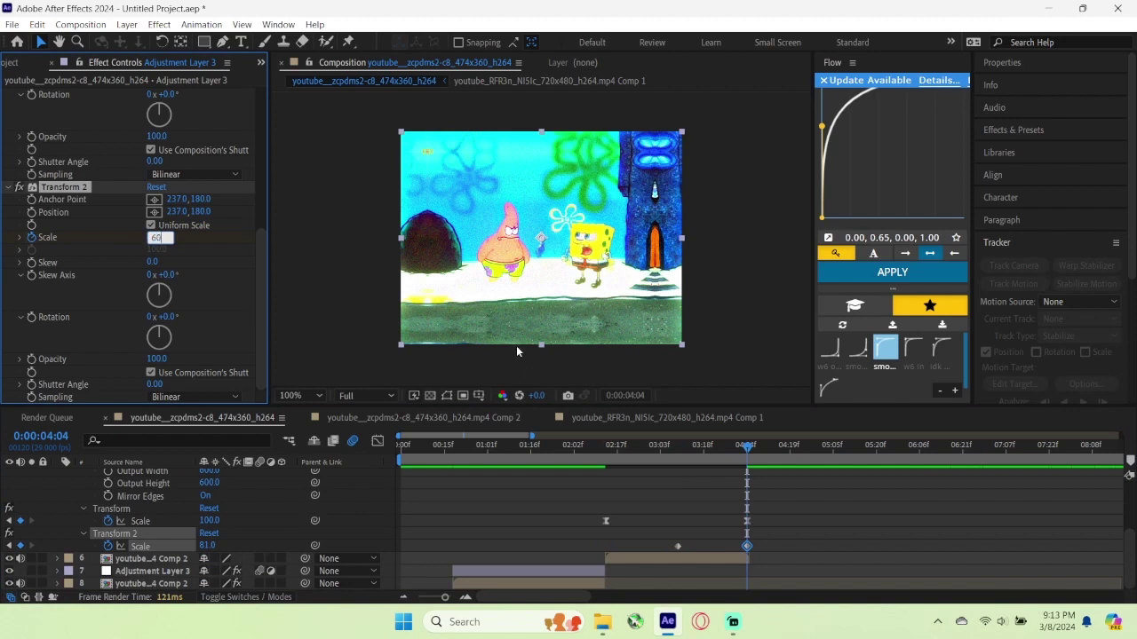
text(60)
key(Return)
Step: Easy-ease both Scale keyframes of the duplicate Transform and show their curve in the Graph Editor
drag(622, 533, 762, 561)
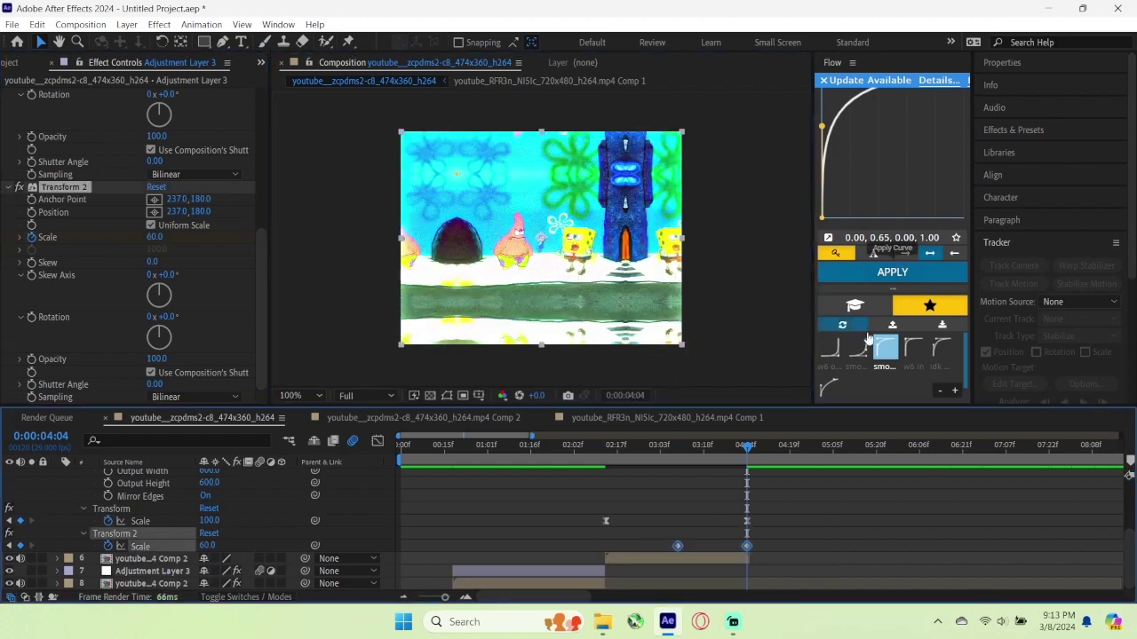
key(F9)
click(378, 442)
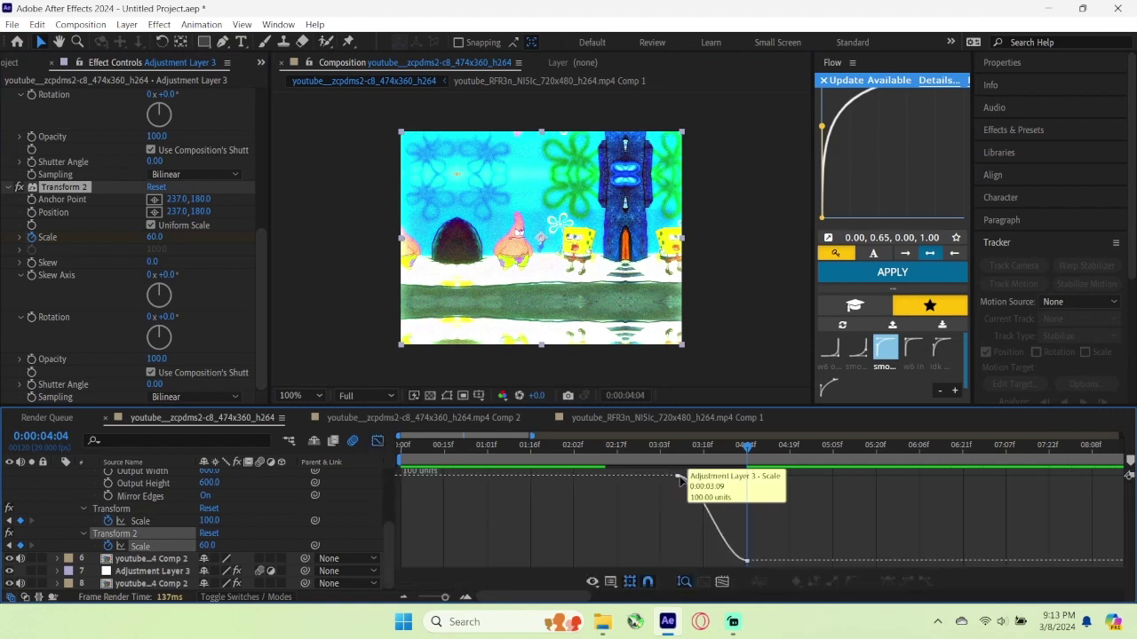
Step: Try a Scale curve that drops steeply at the start and levels off, and preview it from 0:00:02:19
drag(701, 479, 695, 565)
drag(751, 455, 623, 453)
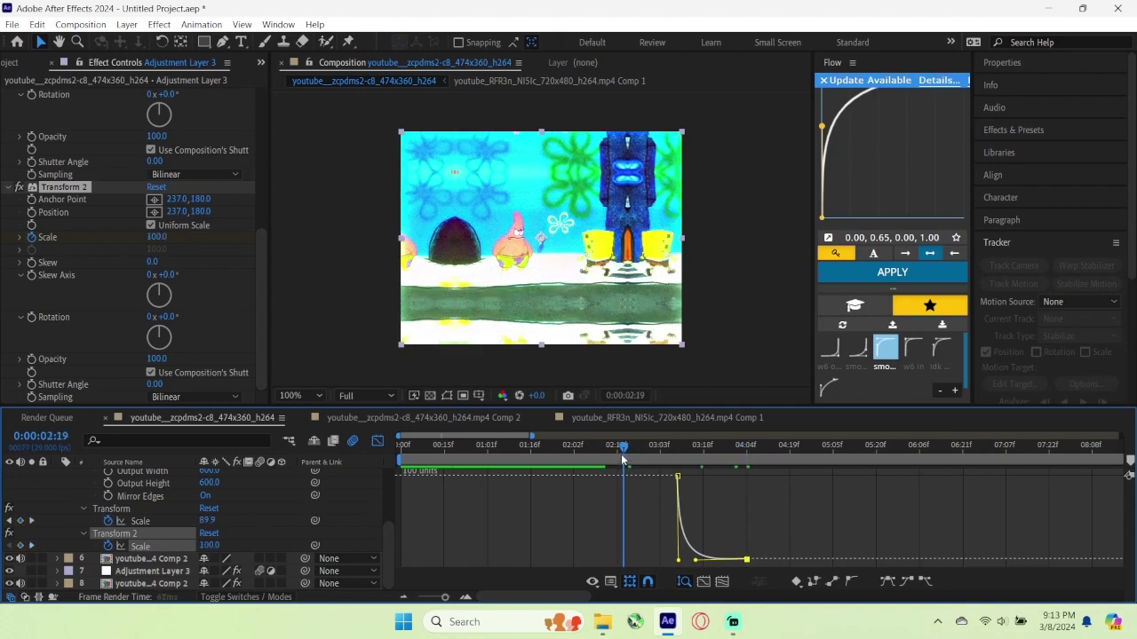
key(space)
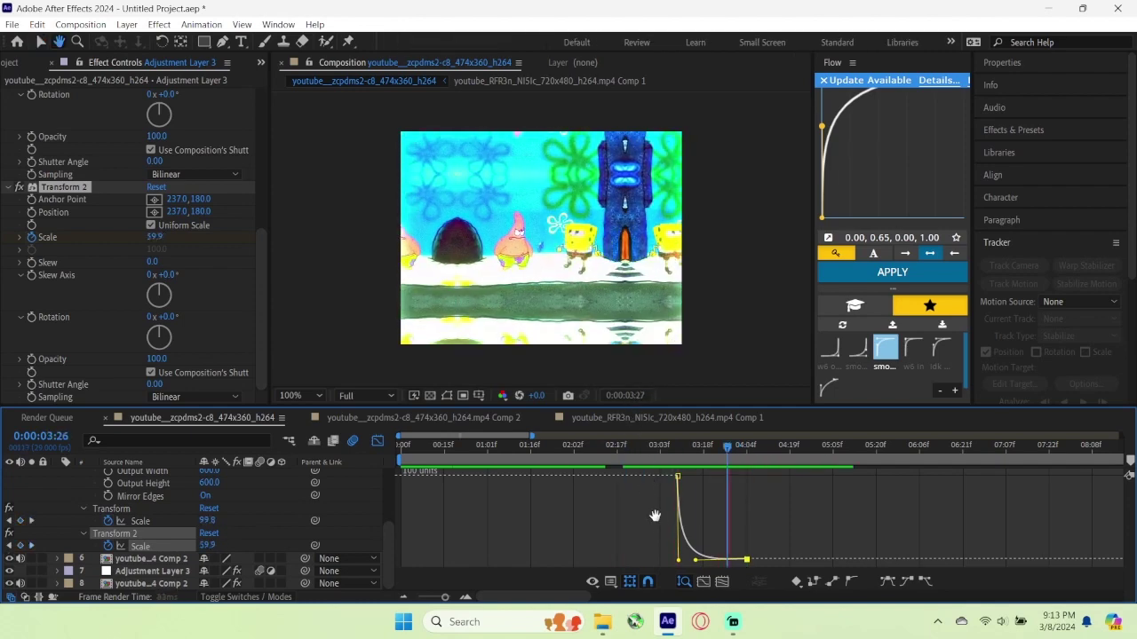
Step: Reshape the Scale curve to stay level and fall steeply at the end, preview it from 0:00:03:00, and leave the Graph Editor
drag(678, 560, 746, 478)
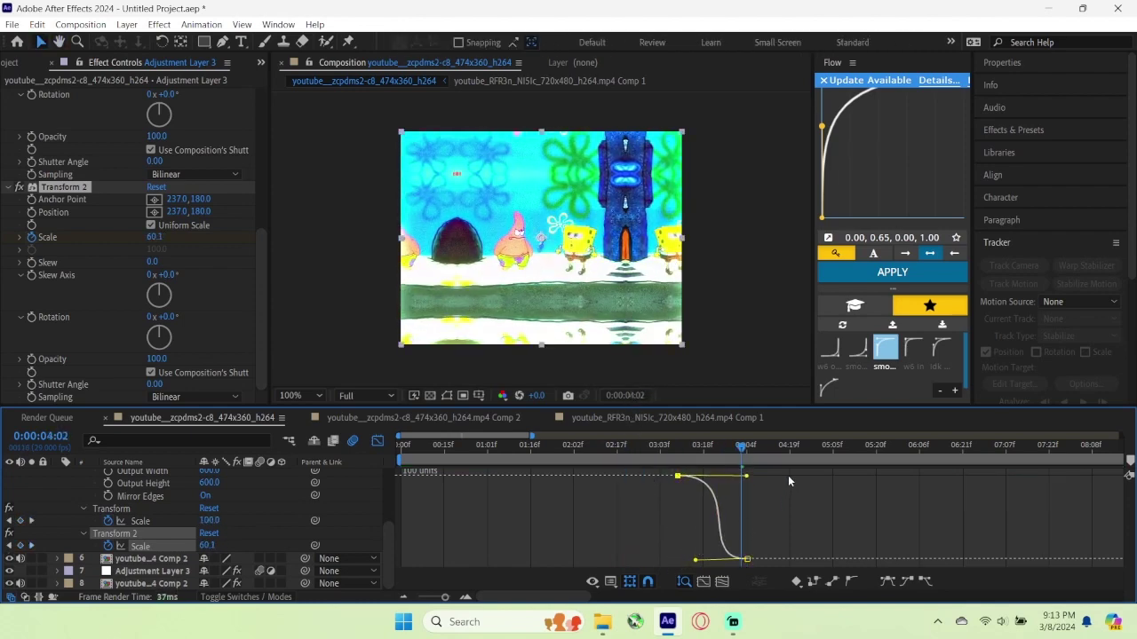
drag(696, 559, 756, 491)
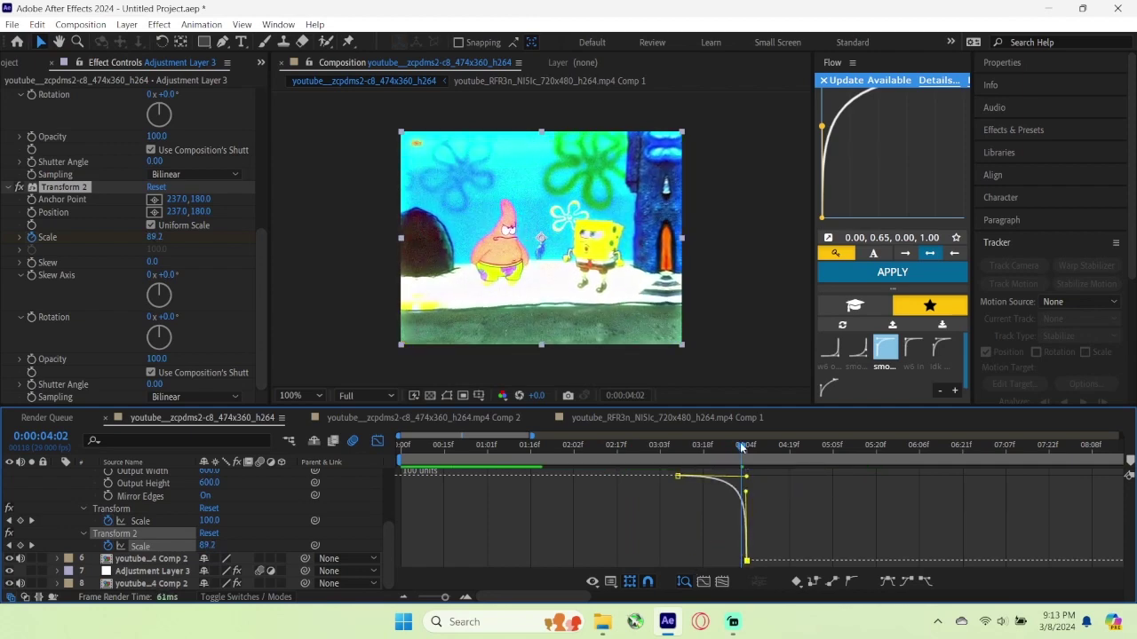
drag(742, 447, 652, 449)
key(space)
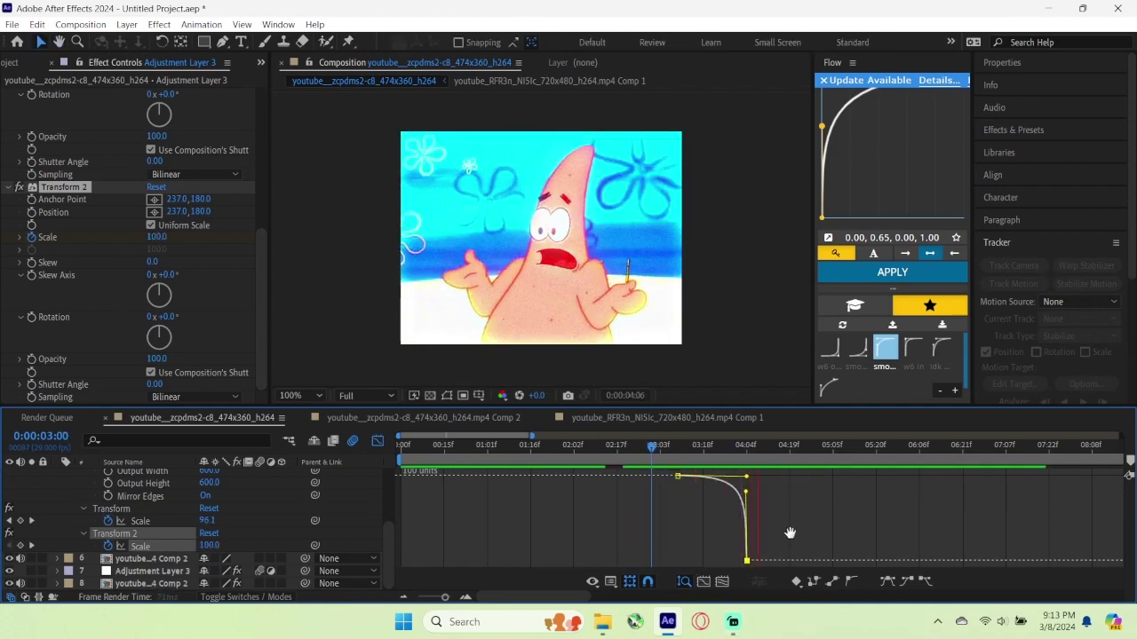
click(378, 442)
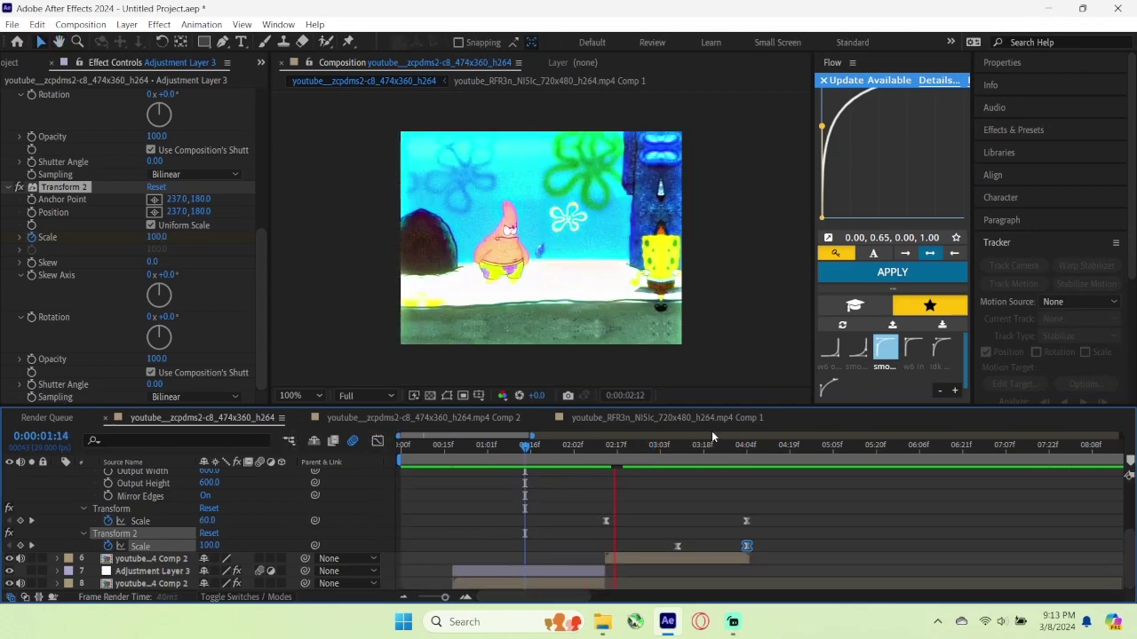
Step: Play back the second clip's zoom in and zoom out to examine the transitions on either side of it
key(space)
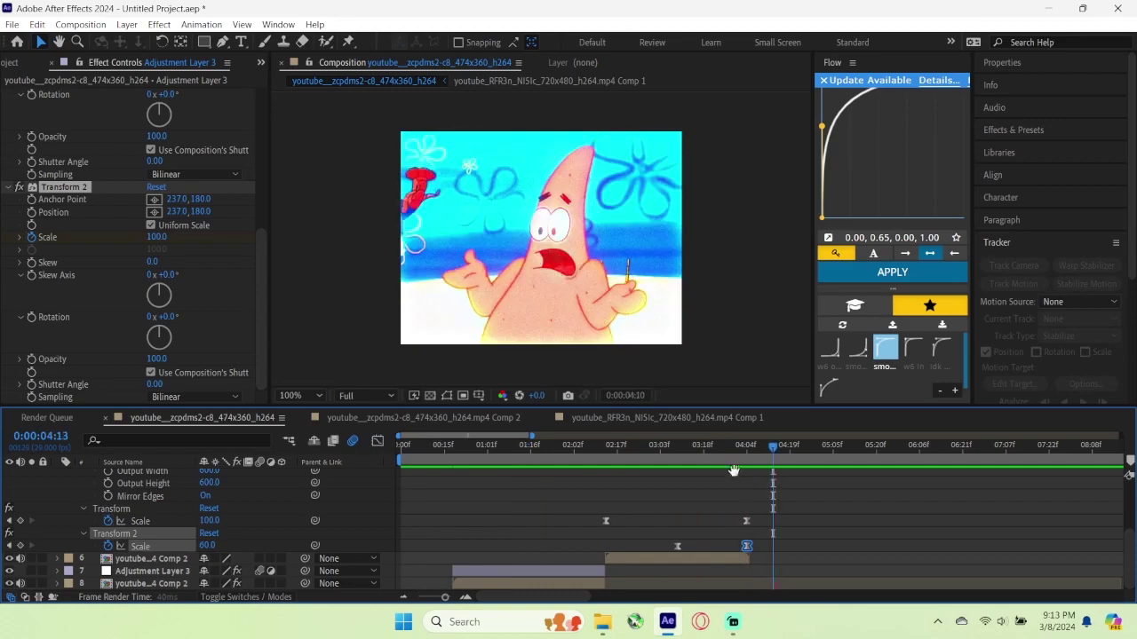
drag(705, 448, 614, 449)
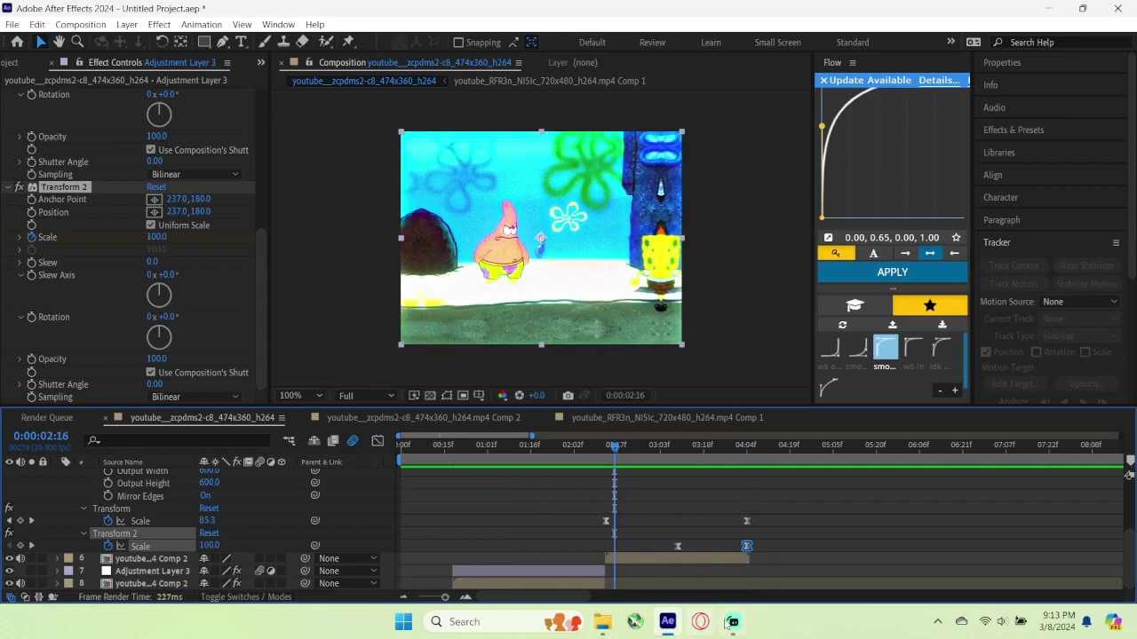
click(730, 622)
click(666, 622)
Step: Collapse the adjustment layer's properties, play the composition from the start, and scrub through the transition between the first two clips
key(space)
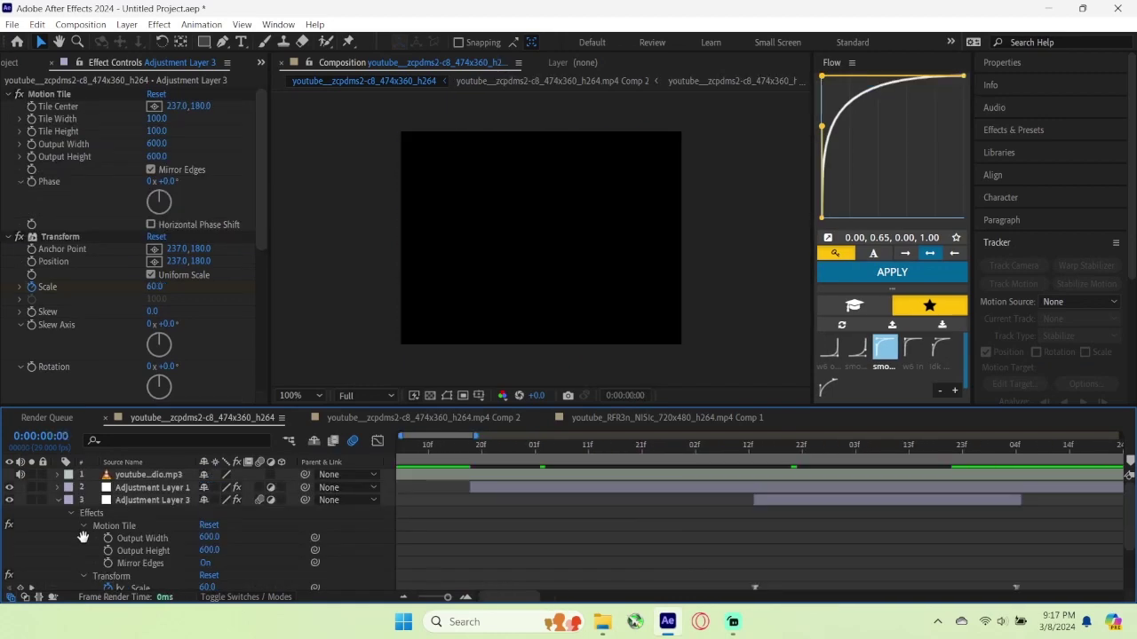
click(57, 500)
key(space)
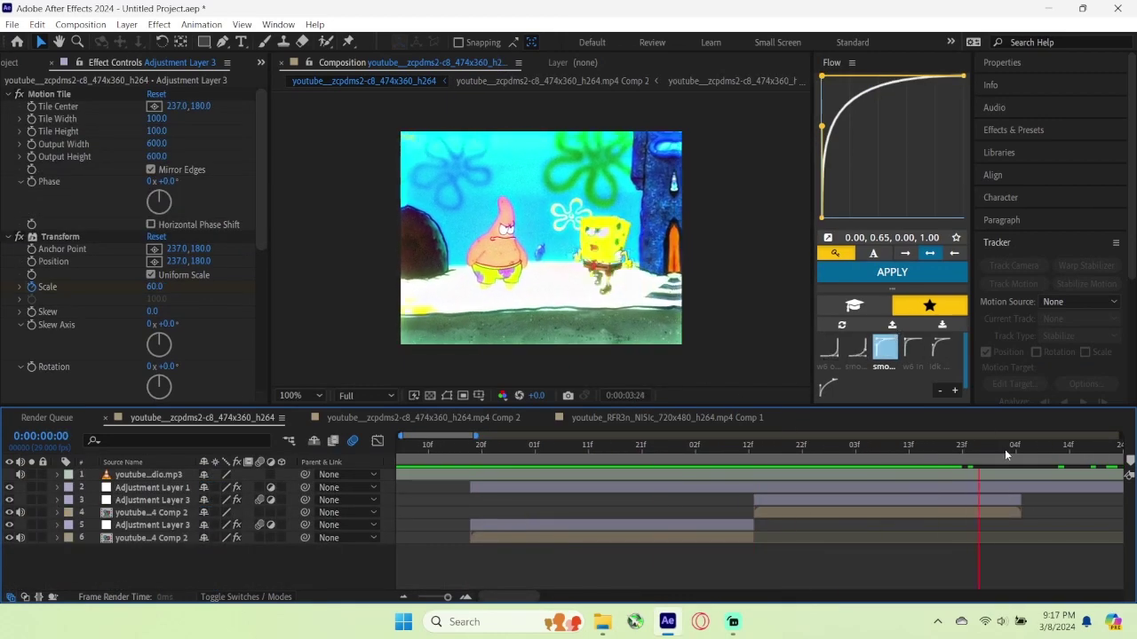
click(1065, 467)
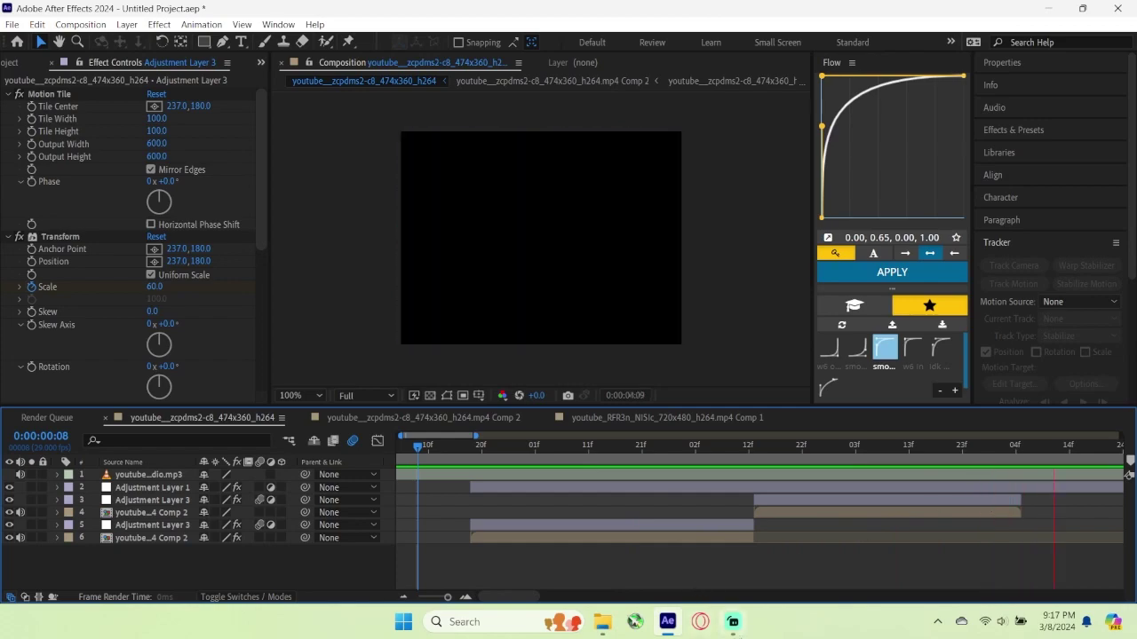
click(732, 622)
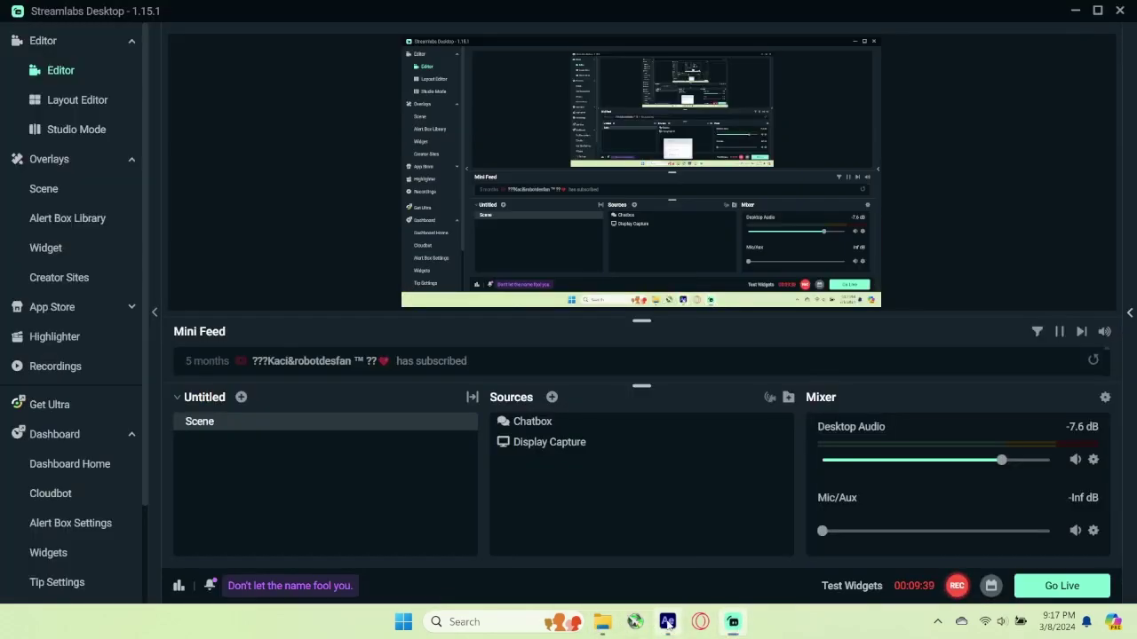
click(667, 621)
drag(457, 454, 952, 470)
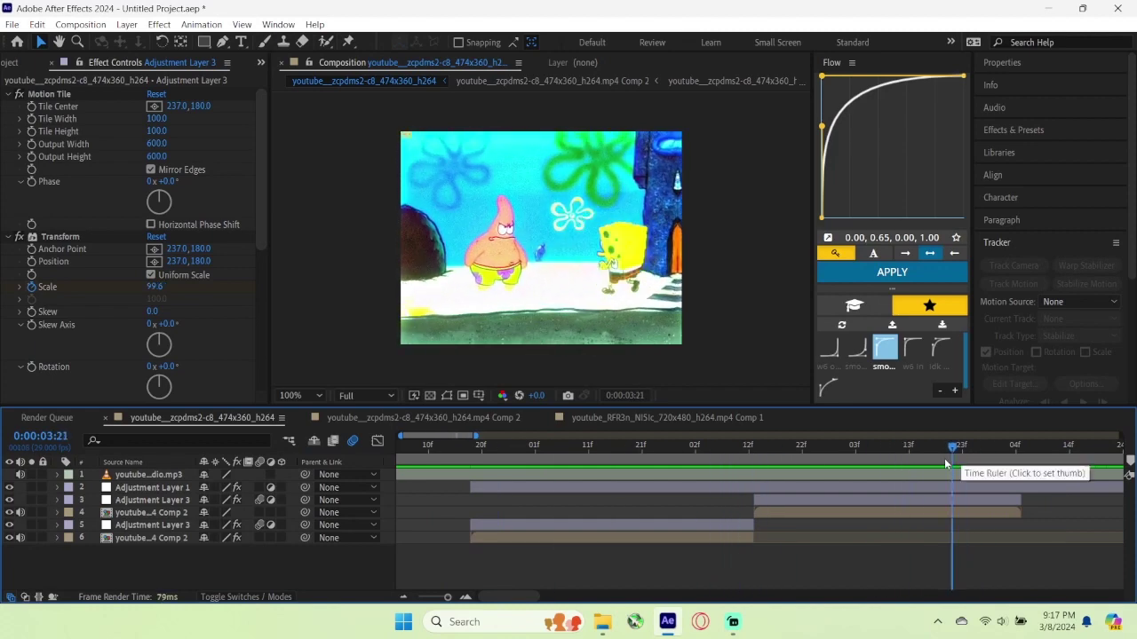
drag(938, 453, 689, 484)
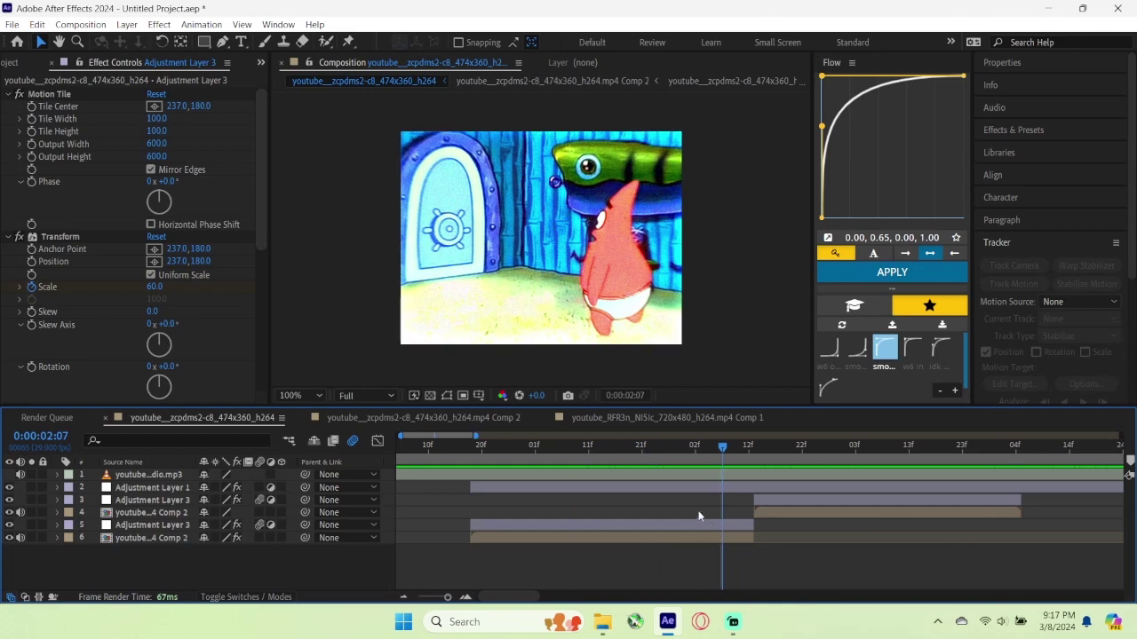
click(693, 524)
key(ctrl+d)
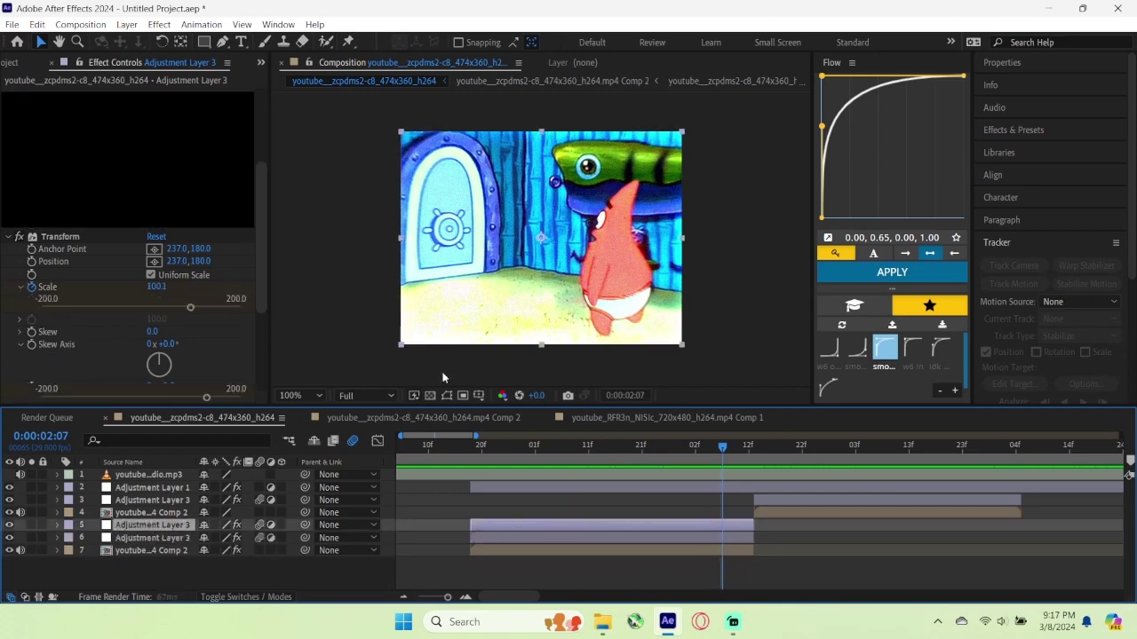
key(Delete)
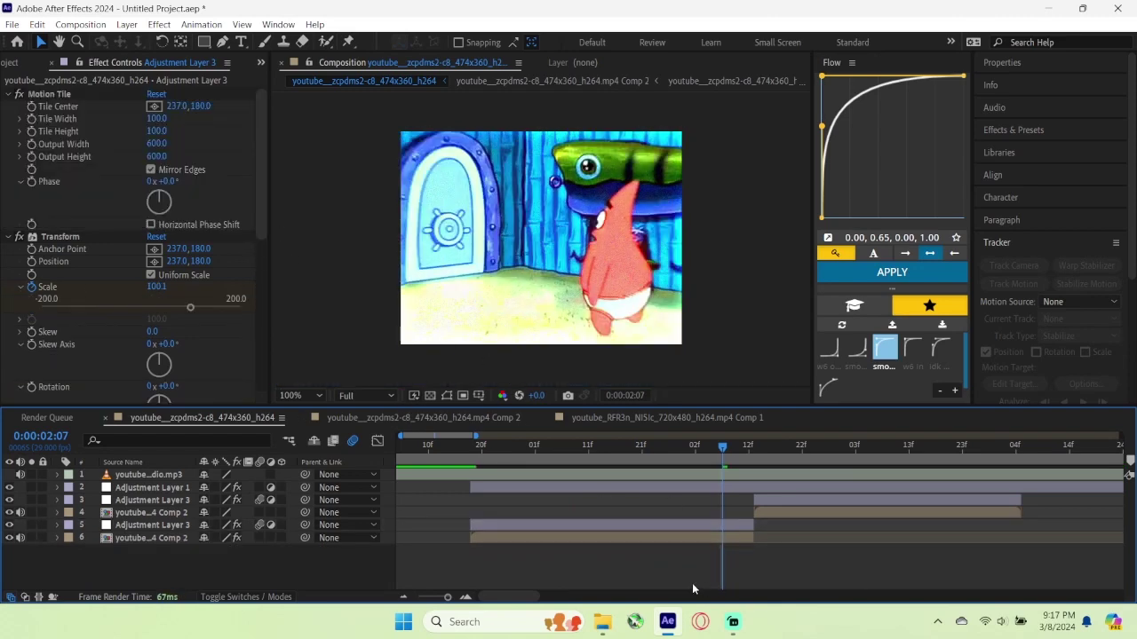
right_click(328, 557)
click(559, 574)
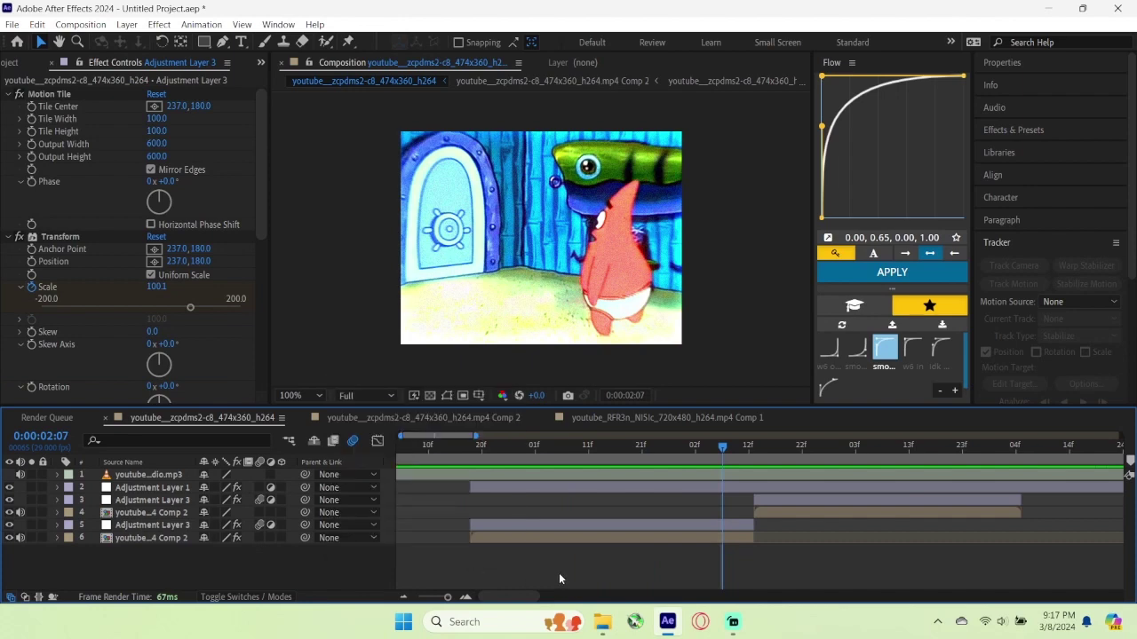
Step: Create a new adjustment layer, split it at 0:00:02:07 and 0:00:02:15, and delete the pieces outside that range
key(ctrl+alt+y)
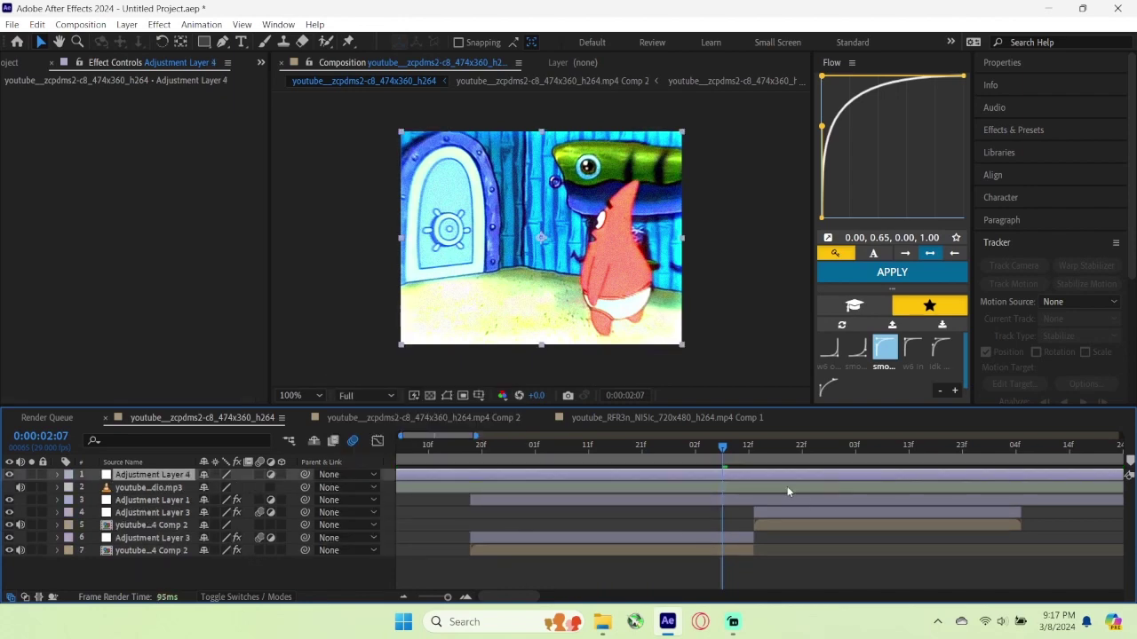
key(ctrl+shift+d)
click(746, 451)
click(764, 455)
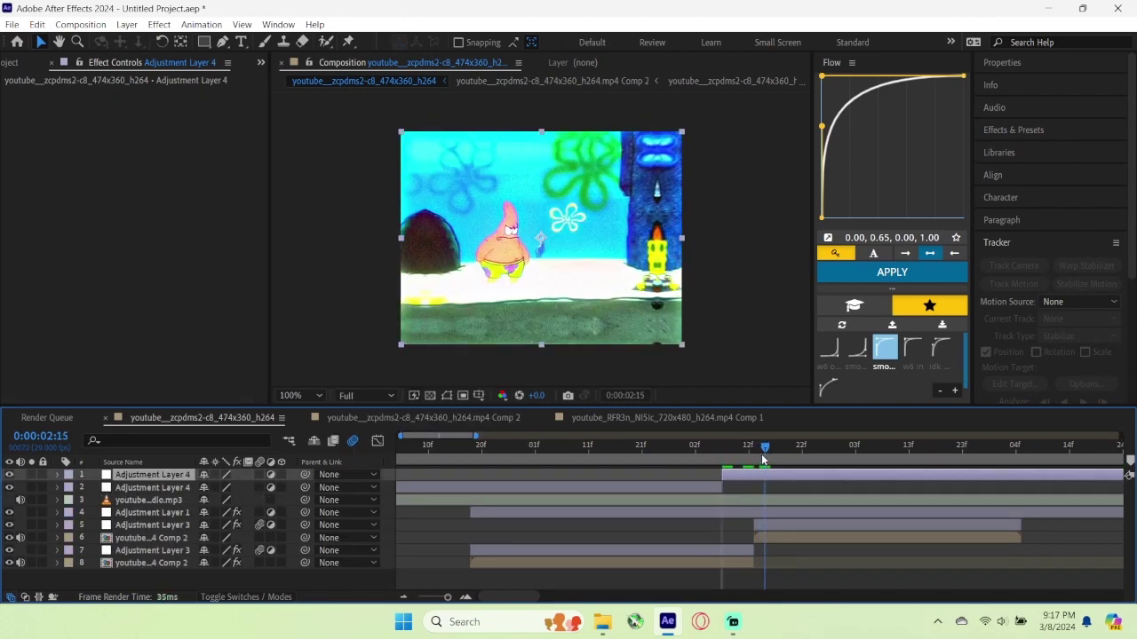
key(ctrl+shift+d)
click(629, 500)
key(Delete)
click(782, 478)
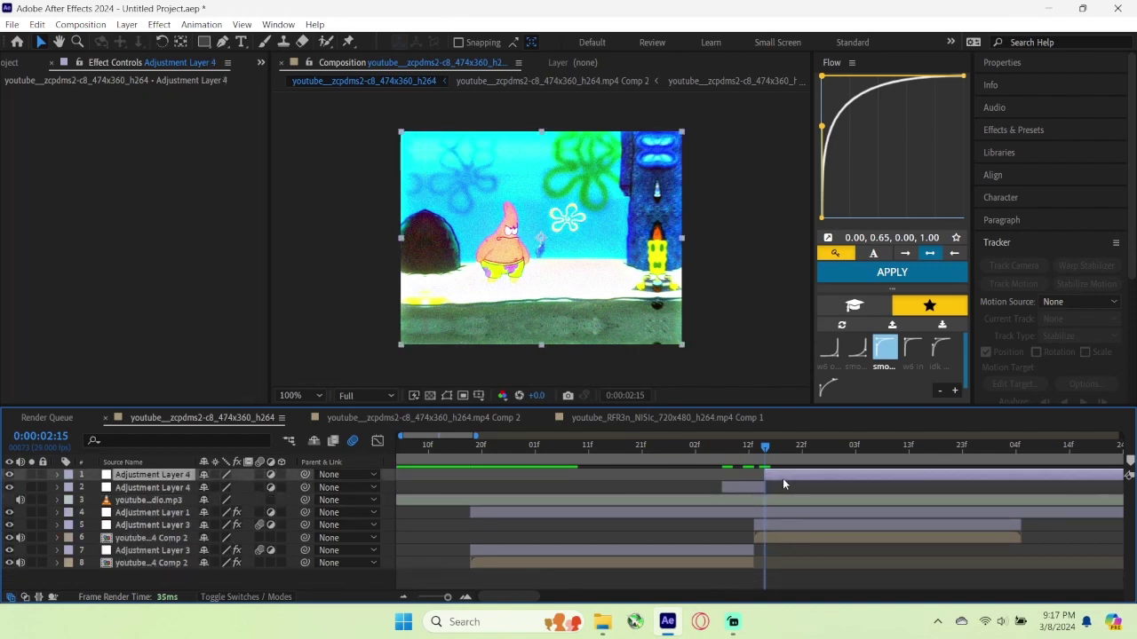
key(Delete)
Step: Move the short adjustment layer below Adjustment Layer 1 and trim it to span two frames either side of the cut at 0:00:02:13
key(equal)
key(equal)
drag(130, 478, 145, 507)
mouse_move(708, 500)
mouse_down()
mouse_move(791, 500)
mouse_move(720, 481)
mouse_up()
drag(848, 499, 767, 507)
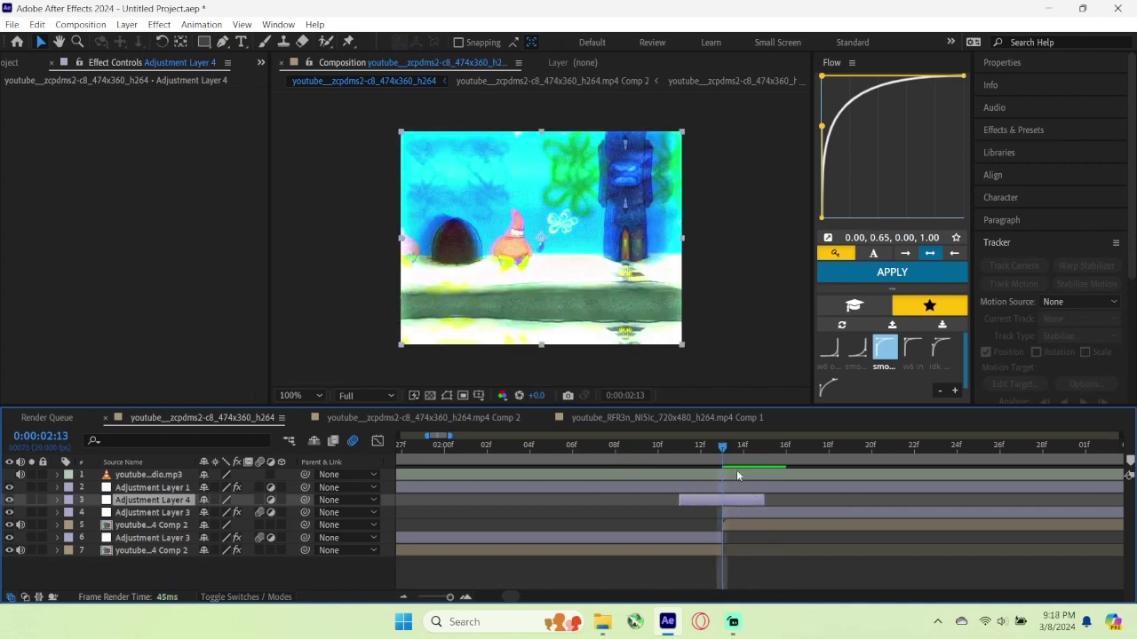
Step: Apply Radial Blur to the short adjustment layer at its first frame, 0:00:02:11, and set the blur type to Zoom
key(Page_Up)
key(Page_Up)
key(ctrl+space)
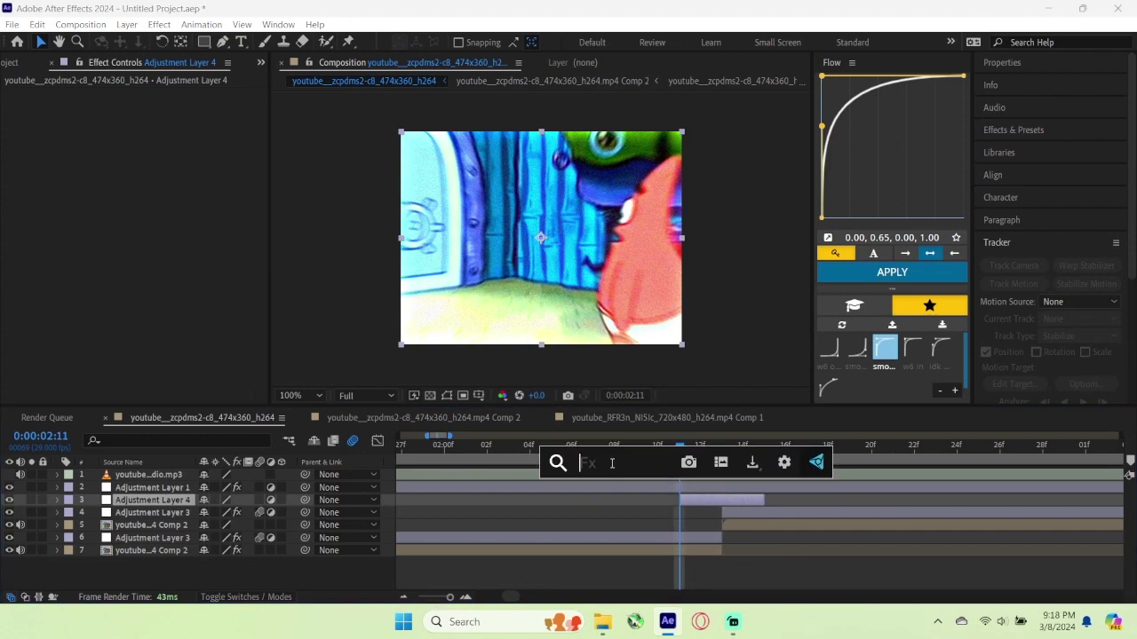
text(ra)
click(611, 476)
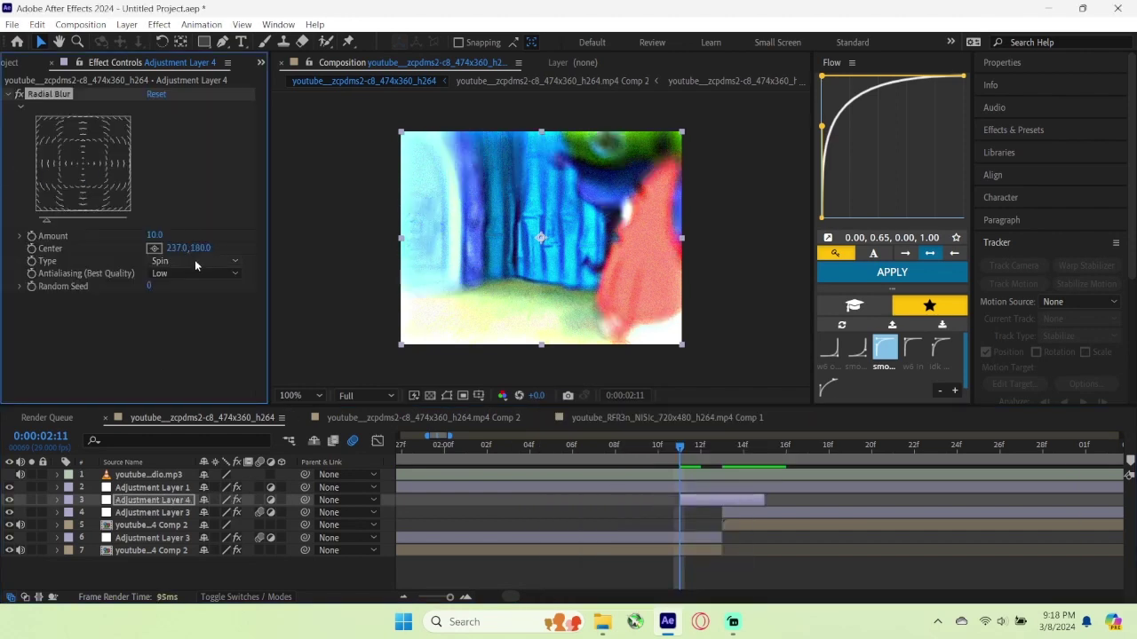
click(194, 261)
click(213, 289)
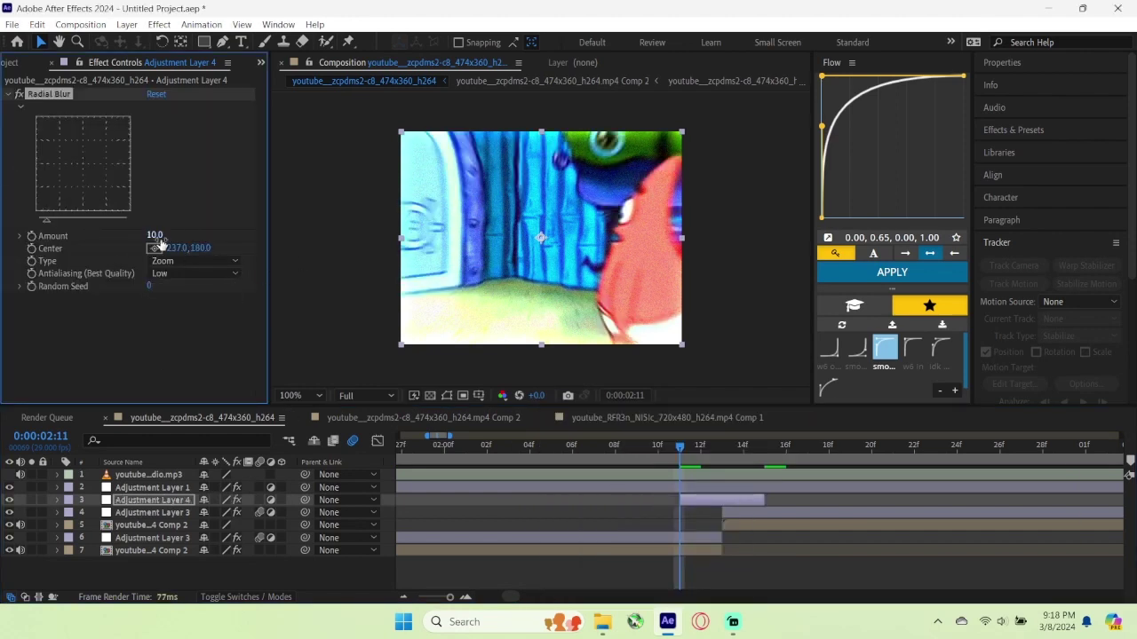
Step: Set the Radial Blur amount to 16 and place the playhead at 0:00:02:01, ahead of the transition
mouse_move(159, 239)
mouse_down()
mouse_move(194, 242)
mouse_move(169, 248)
mouse_up()
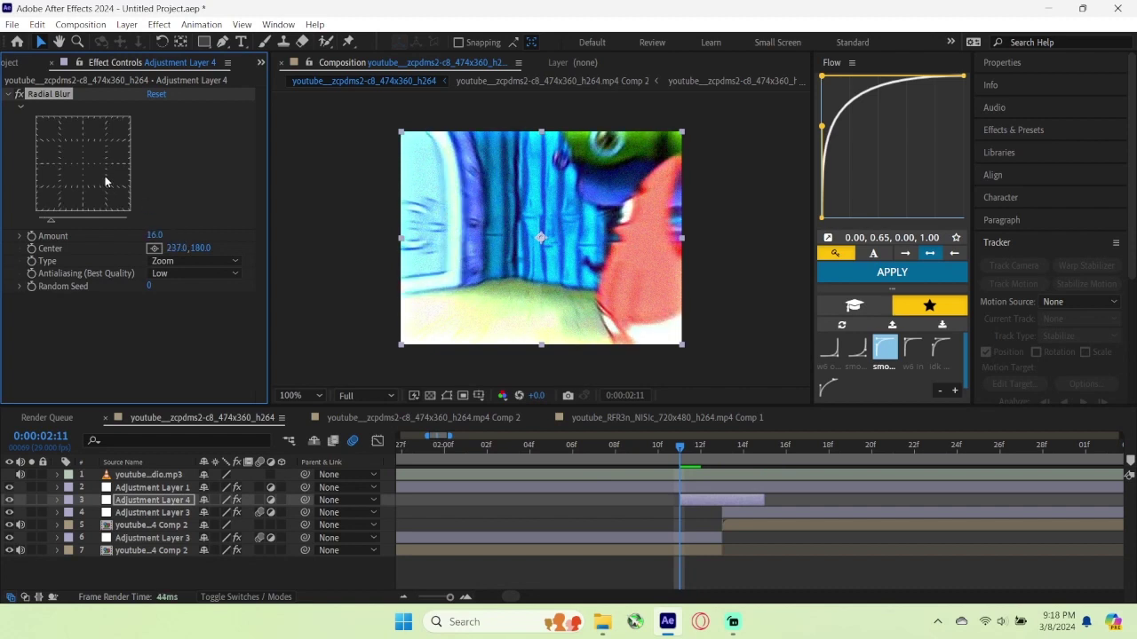
drag(105, 177, 142, 174)
key(ctrl+z)
drag(695, 448, 467, 471)
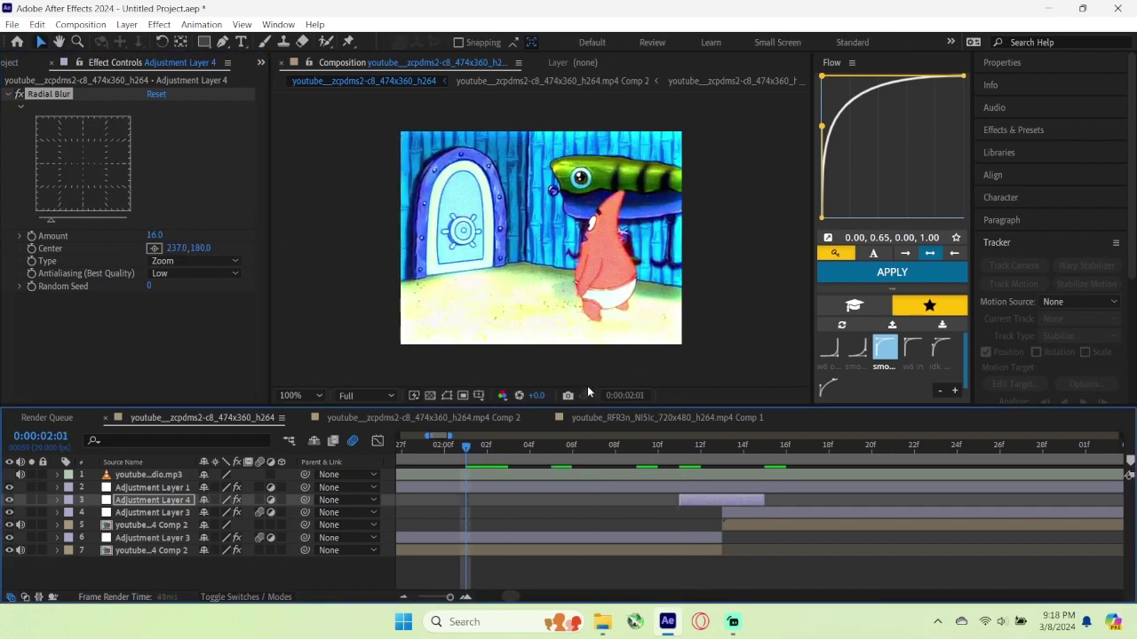
Step: Set the Radial Blur's random seed to 100 and preview the zoom transition
key(Page_Up)
click(152, 285)
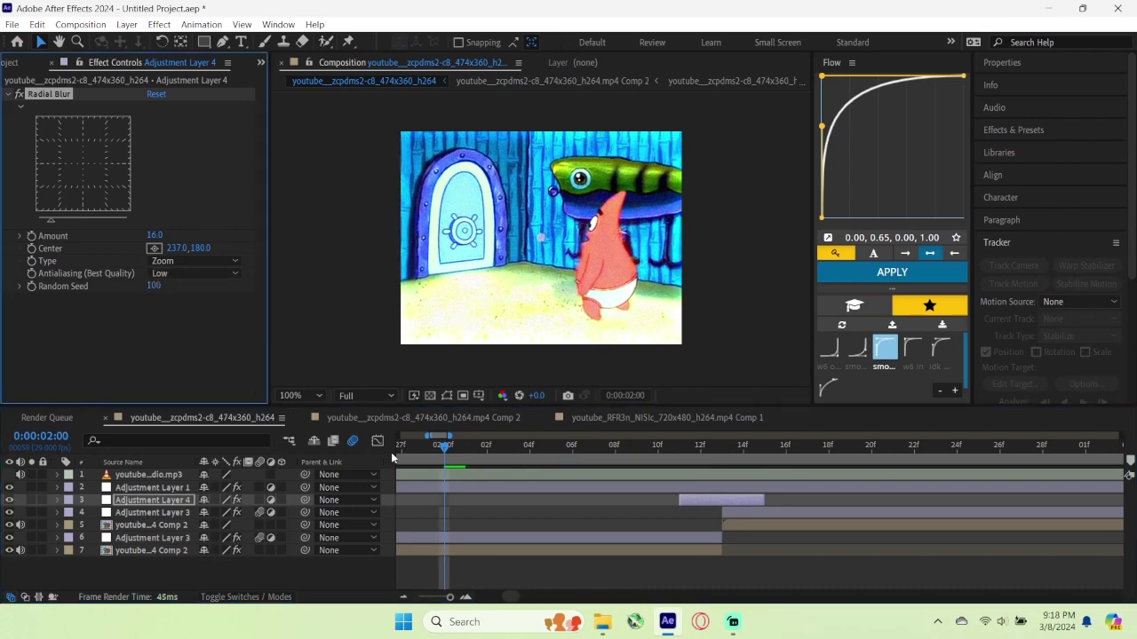
click(549, 444)
key(space)
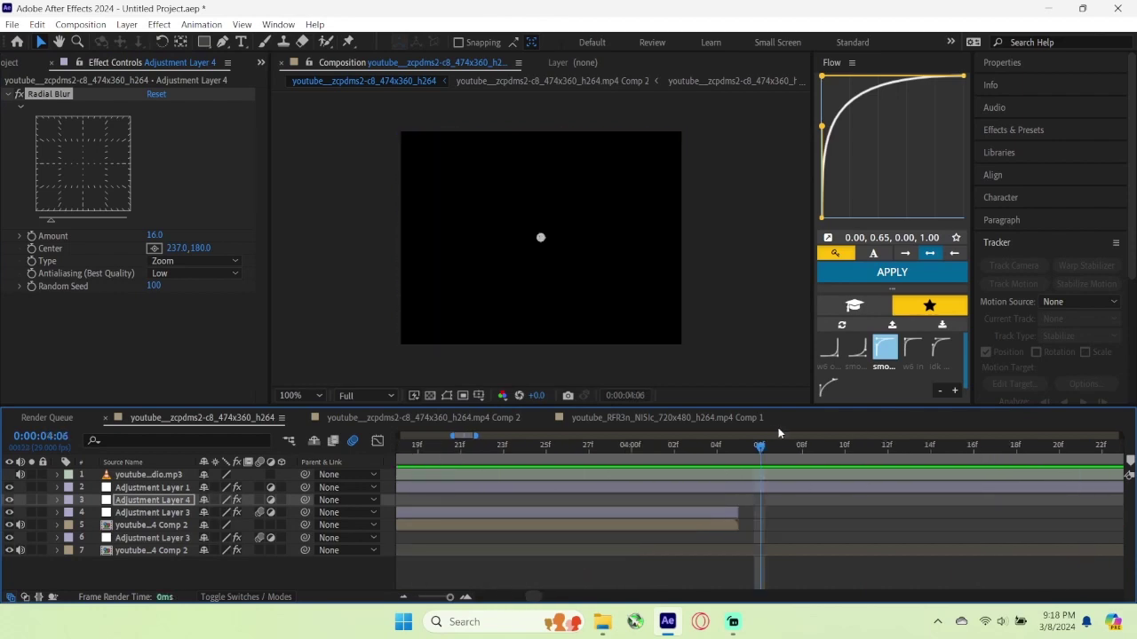
drag(846, 511, 908, 533)
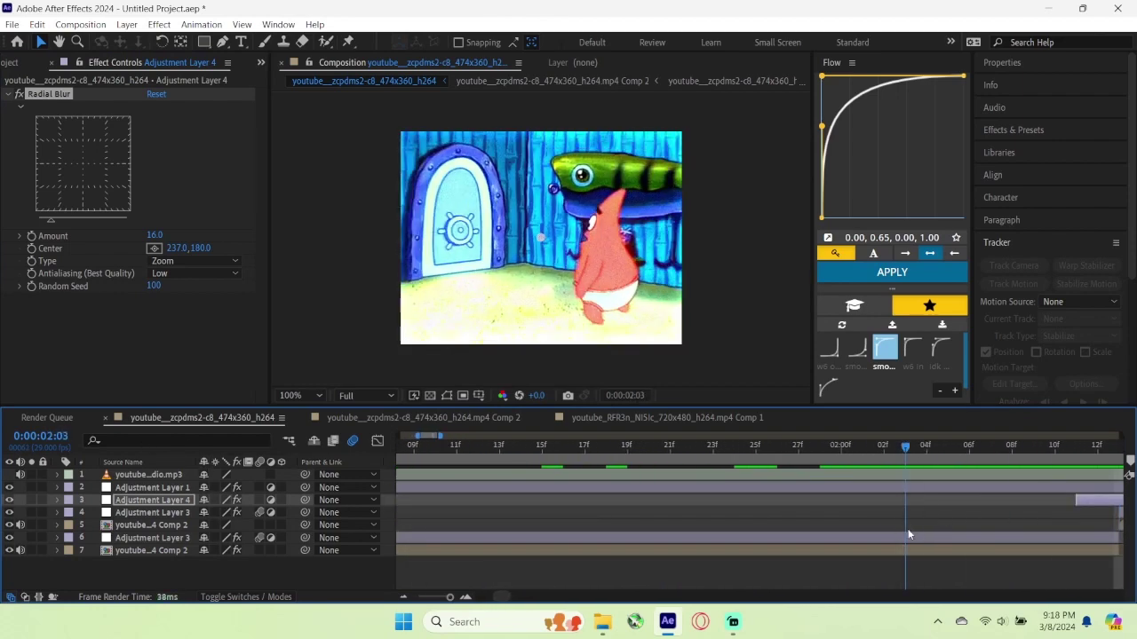
Step: Duplicate the short Radial Blur adjustment layer and move the copy to the start of the first clip
scroll(909, 533, down, 2)
drag(842, 448, 500, 448)
drag(906, 500, 587, 514)
key(ctrl+z)
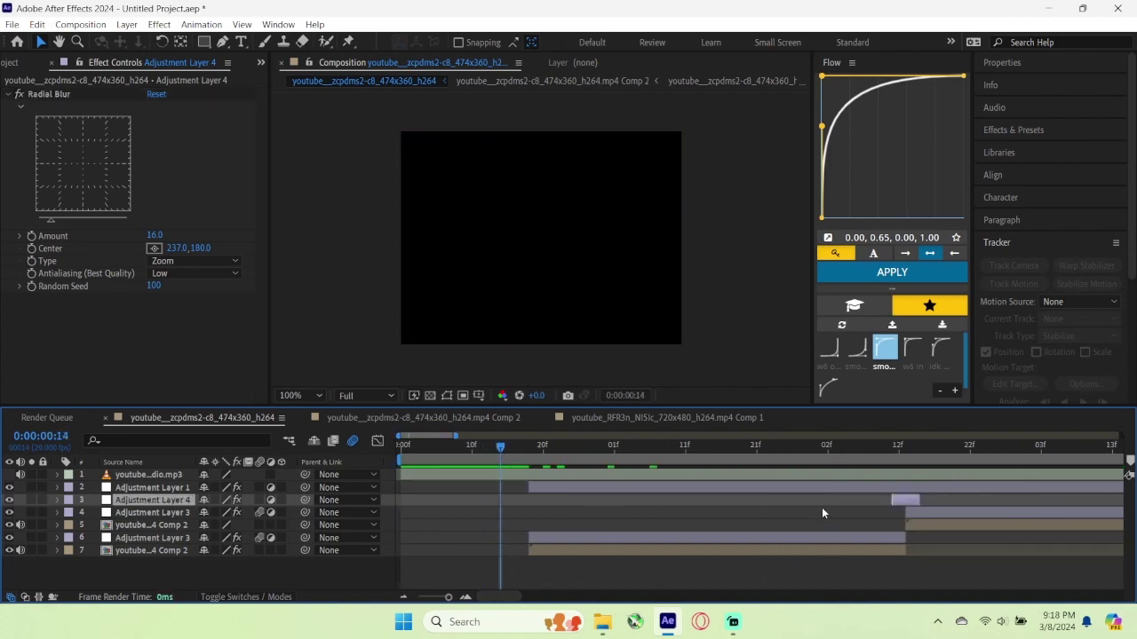
key(ctrl+d)
drag(900, 500, 550, 505)
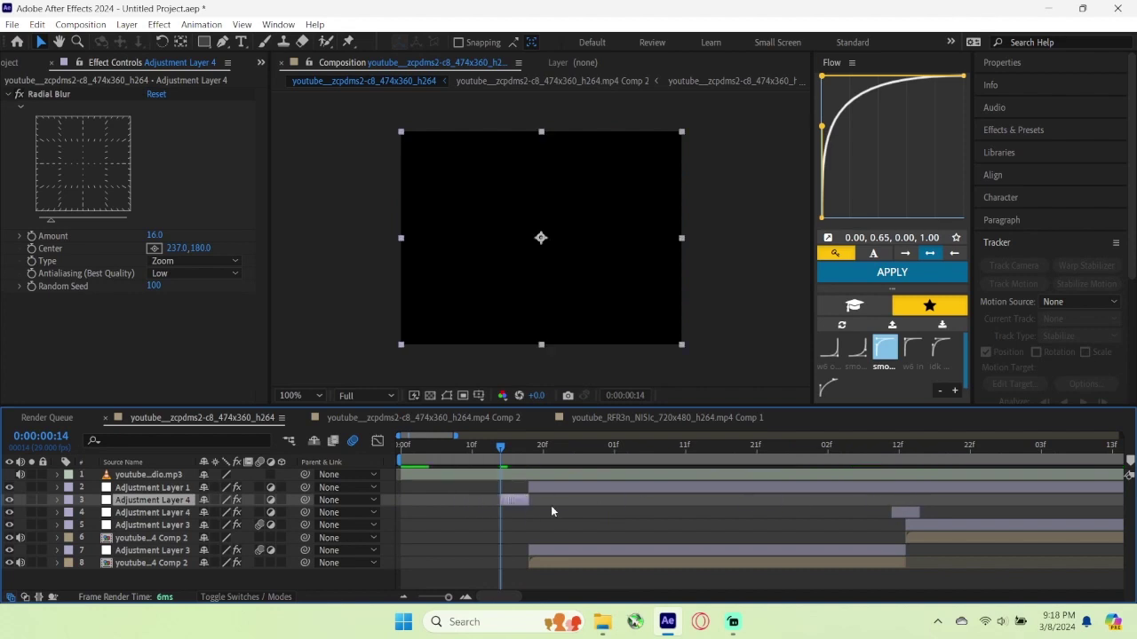
Step: Place the blur copy directly above the lower Adjustment Layer 3, spanning two frames either side of the first clip's start at 0:00:00:18
key(ctrl+bracketleft)
key(ctrl+bracketleft)
key(ctrl+bracketleft)
key(equal)
key(equal)
key(equal)
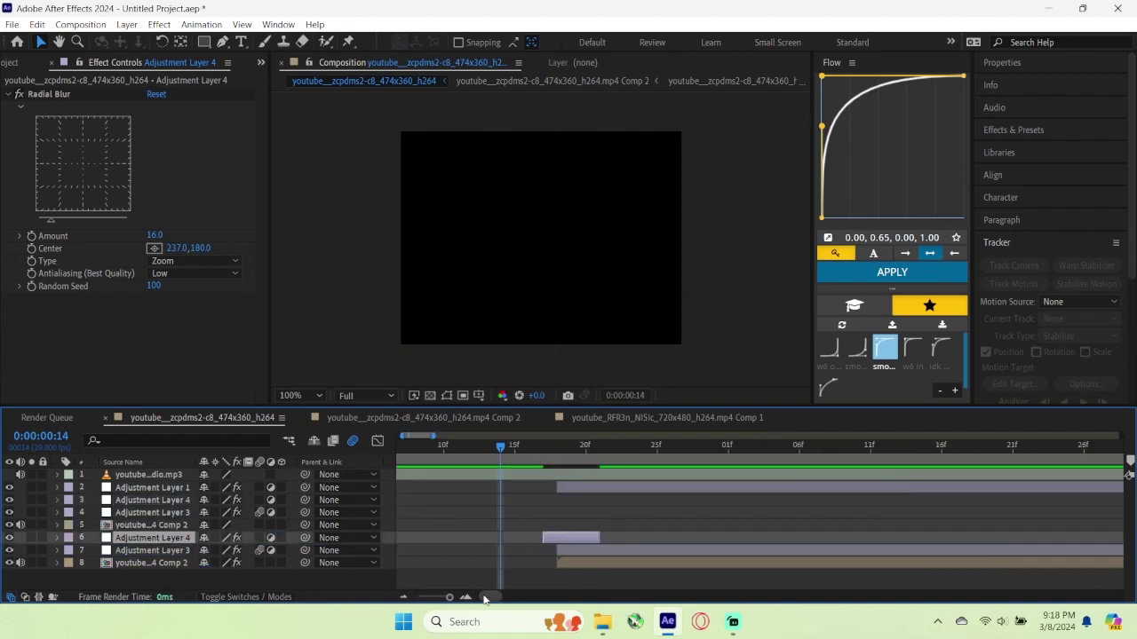
drag(652, 538, 618, 540)
Step: Preview the composition from the opening through the second clip to check the blurred zoom transitions
key(space)
key(space)
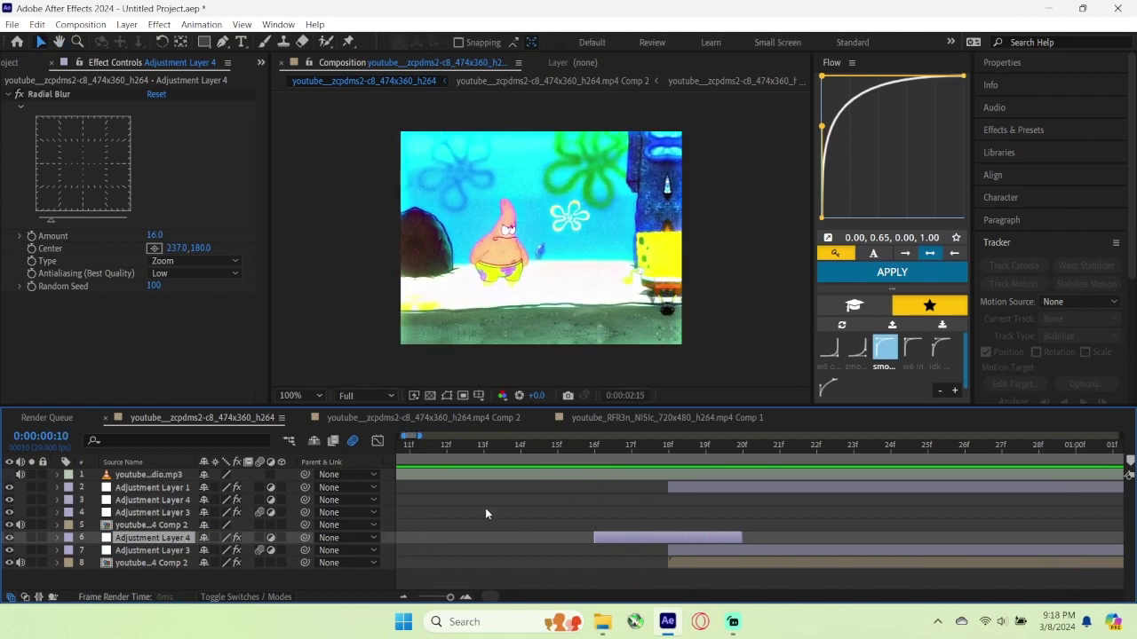
key(space)
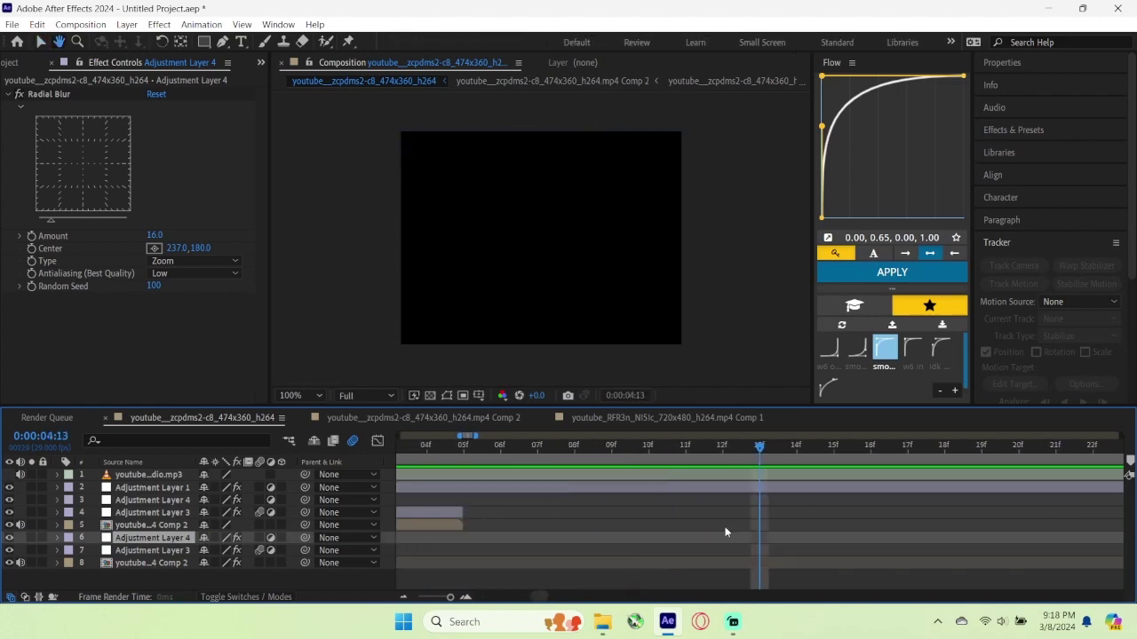
drag(872, 450, 497, 482)
key(minus)
key(minus)
key(minus)
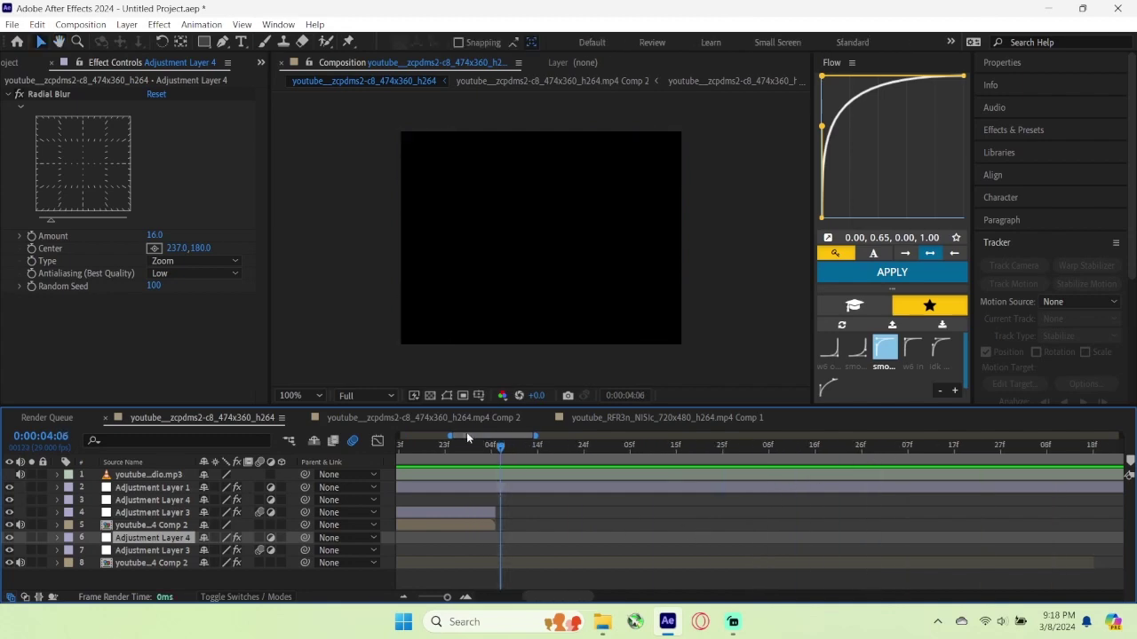
drag(464, 444, 790, 469)
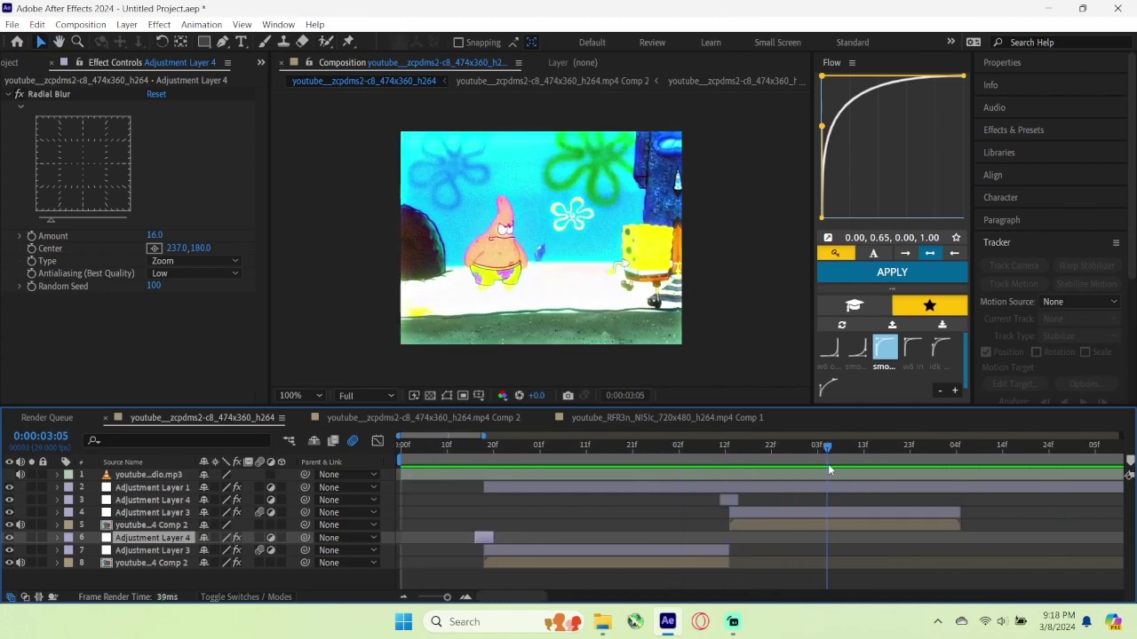
click(733, 621)
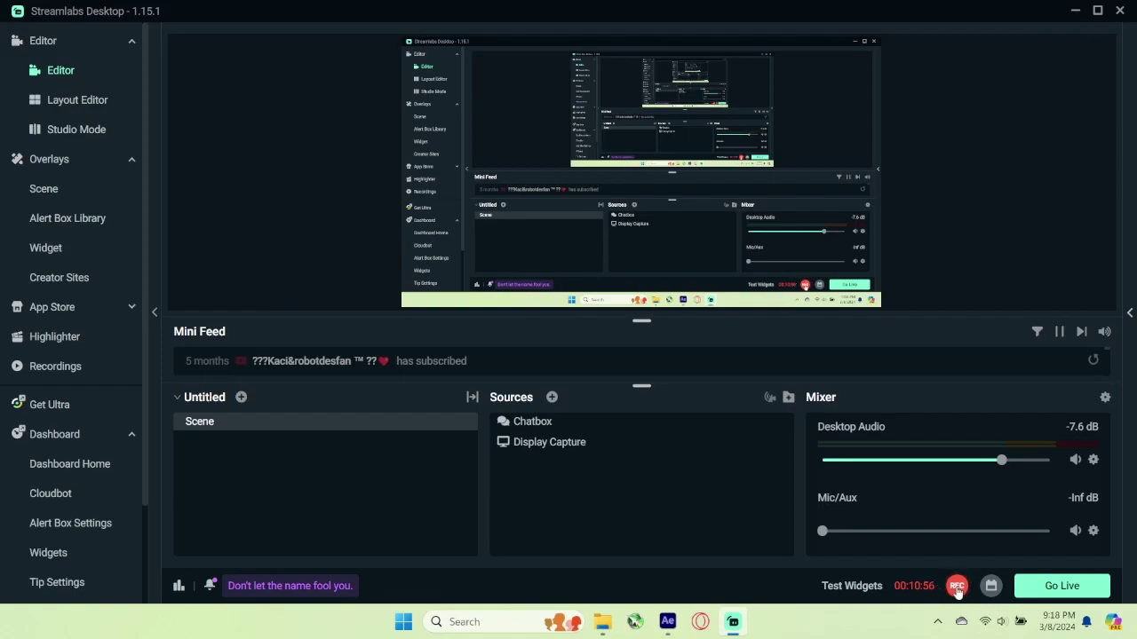